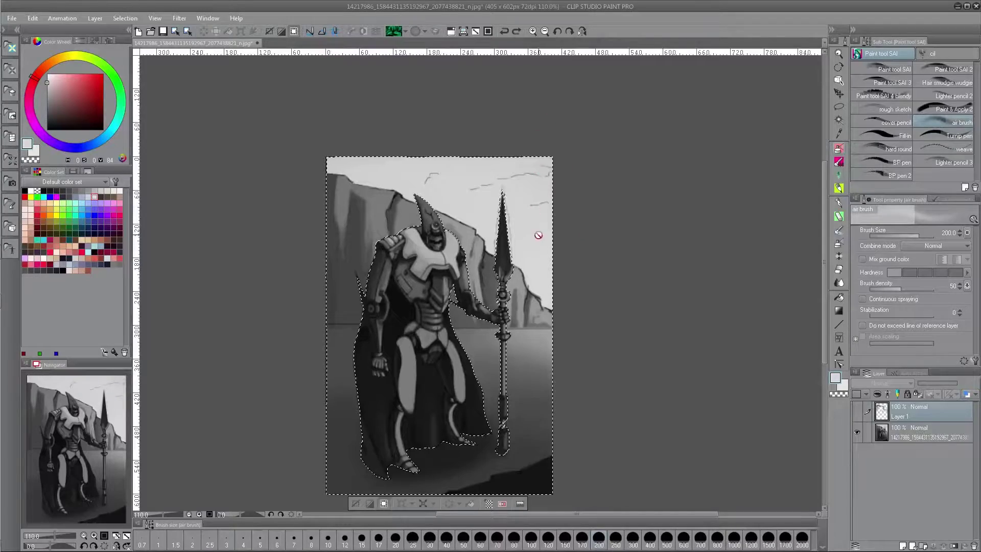
Duplicate the full painting's layer and hide the original below it.
mouse_move(538, 235)
mouse_down()
mouse_move(593, 171)
mouse_move(635, 168)
mouse_move(547, 201)
mouse_move(596, 173)
mouse_up()
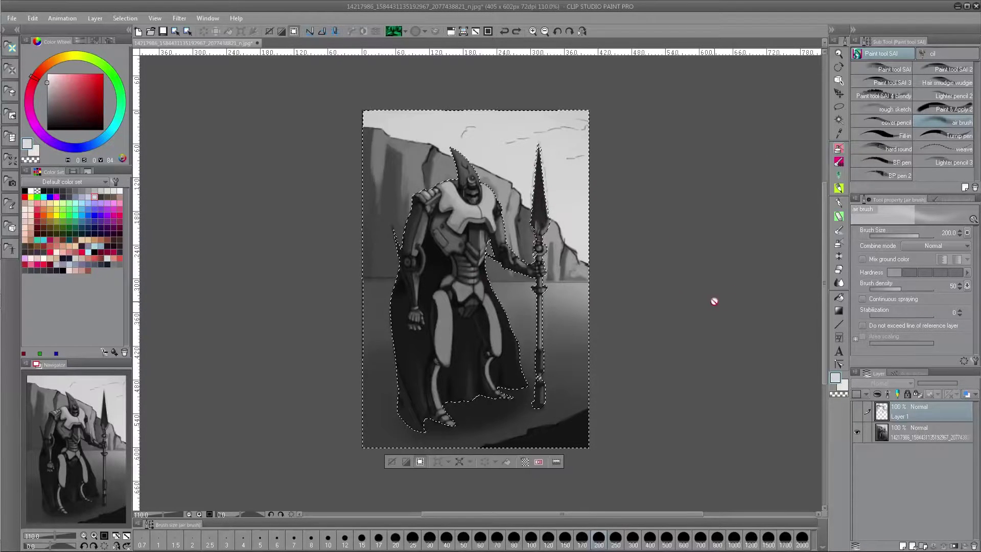
drag(555, 219, 549, 226)
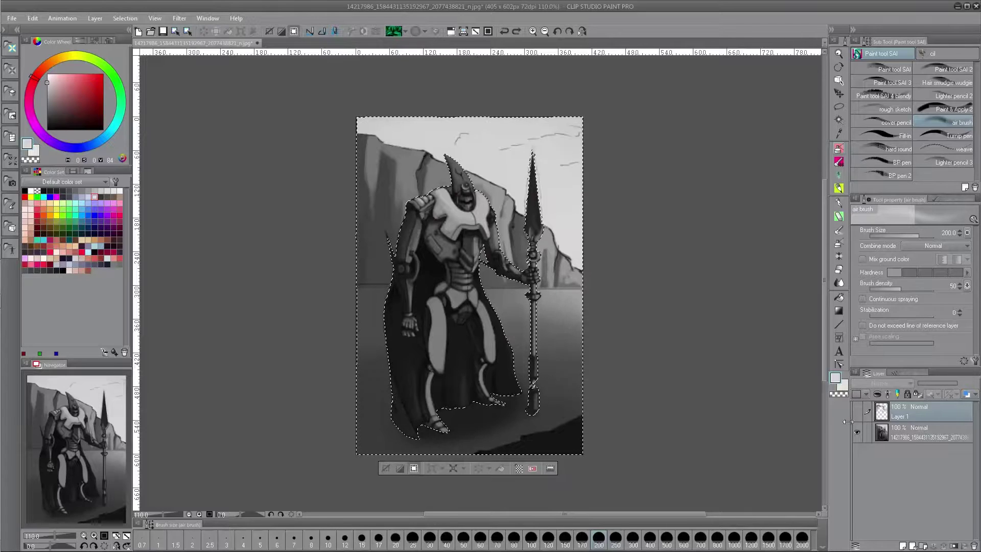
click(897, 435)
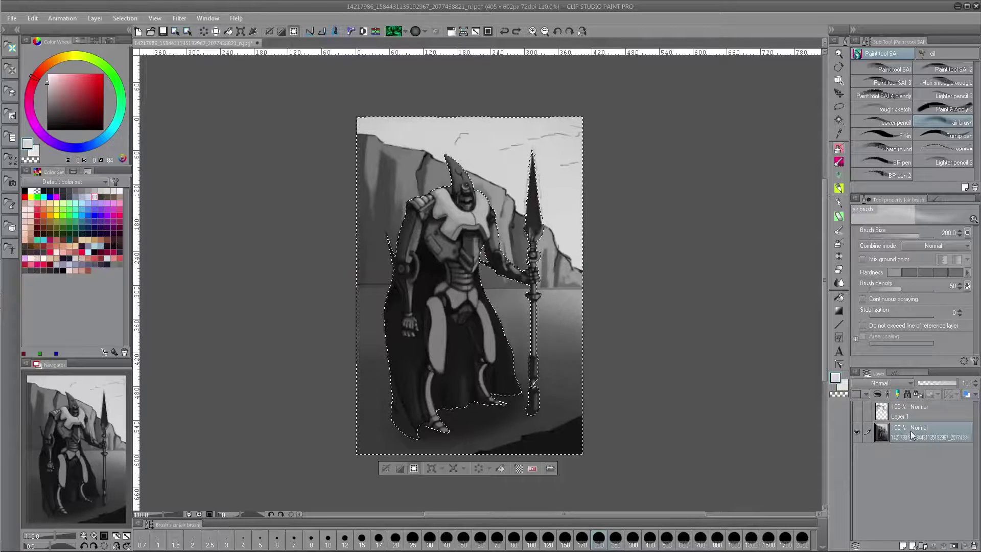
right_click(913, 436)
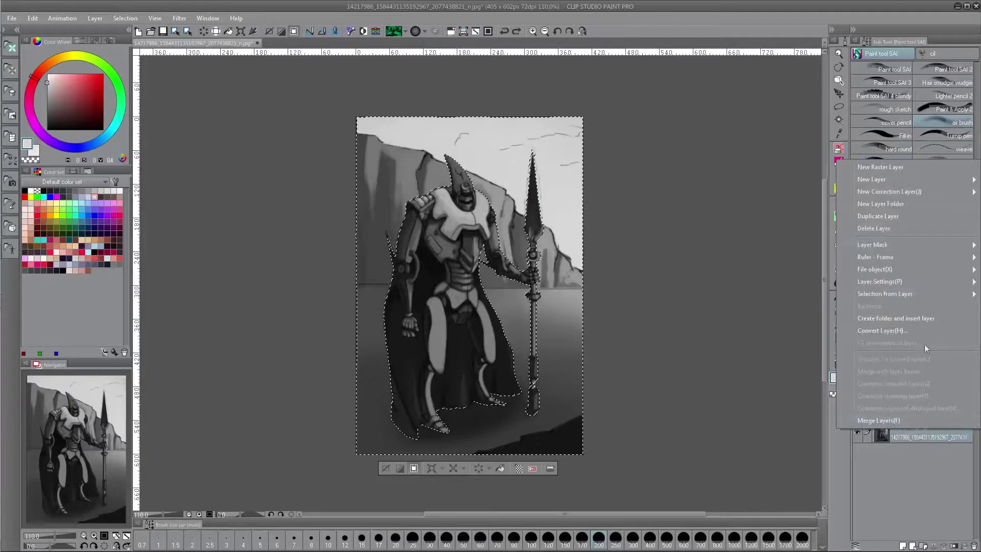
click(925, 215)
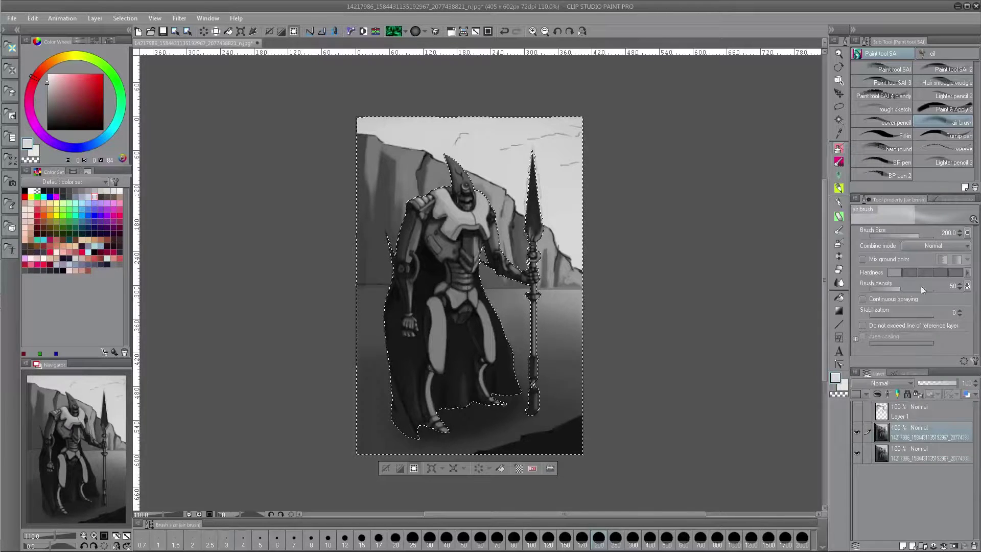
Add a white Paper layer beneath the painting layers.
click(856, 372)
mouse_move(898, 26)
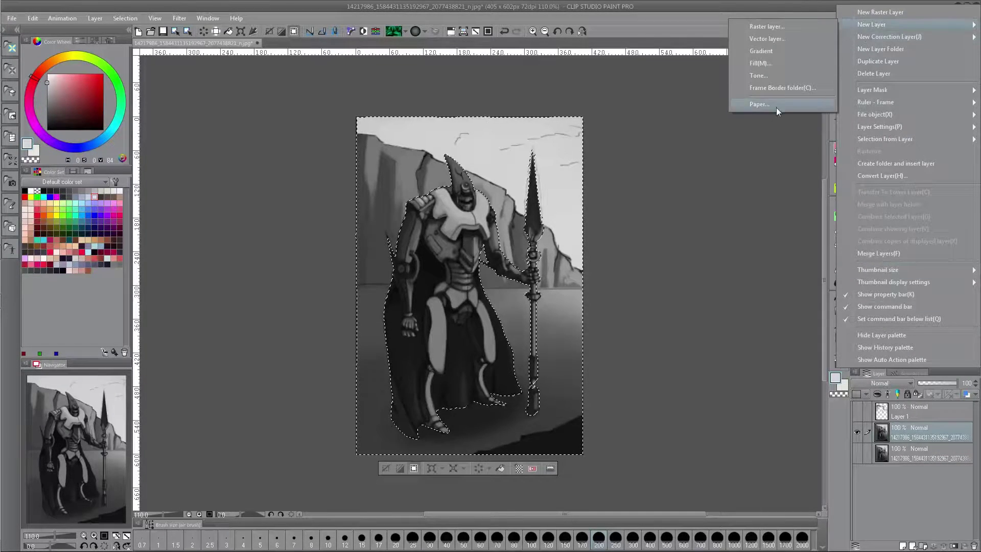
click(777, 108)
click(479, 279)
click(401, 349)
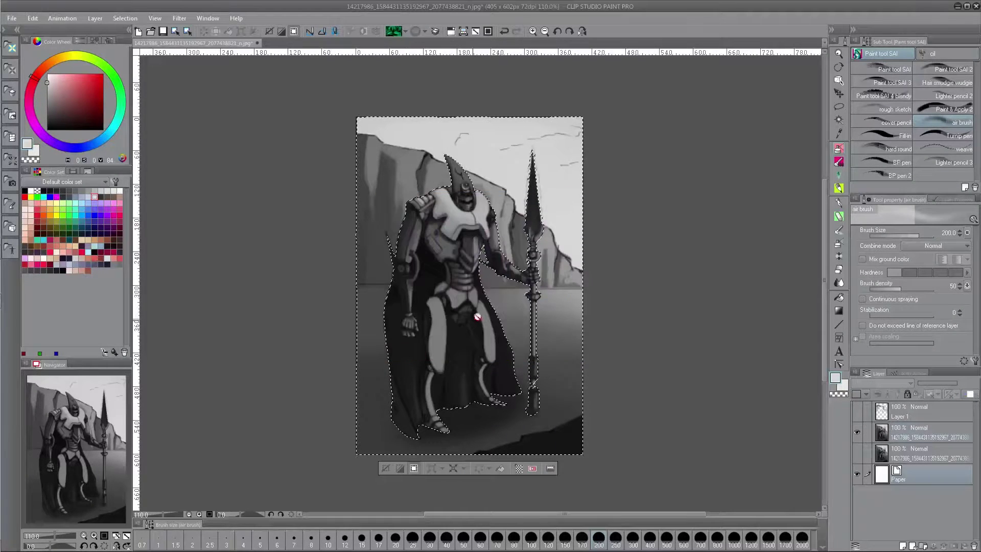
Duplicate the visible painting layer, clear the selected background from the new copy so only the character remains, and deselect.
click(907, 433)
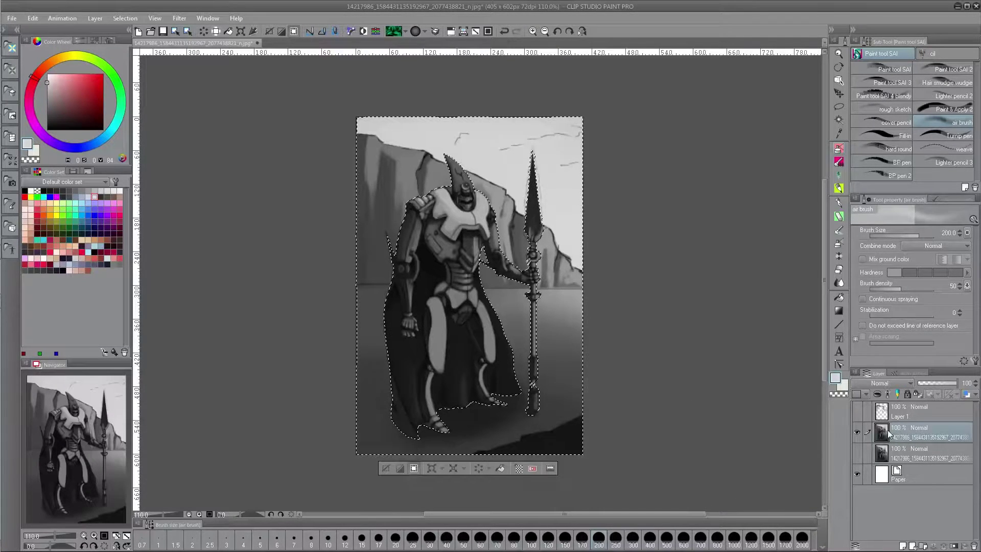
right_click(911, 434)
click(897, 220)
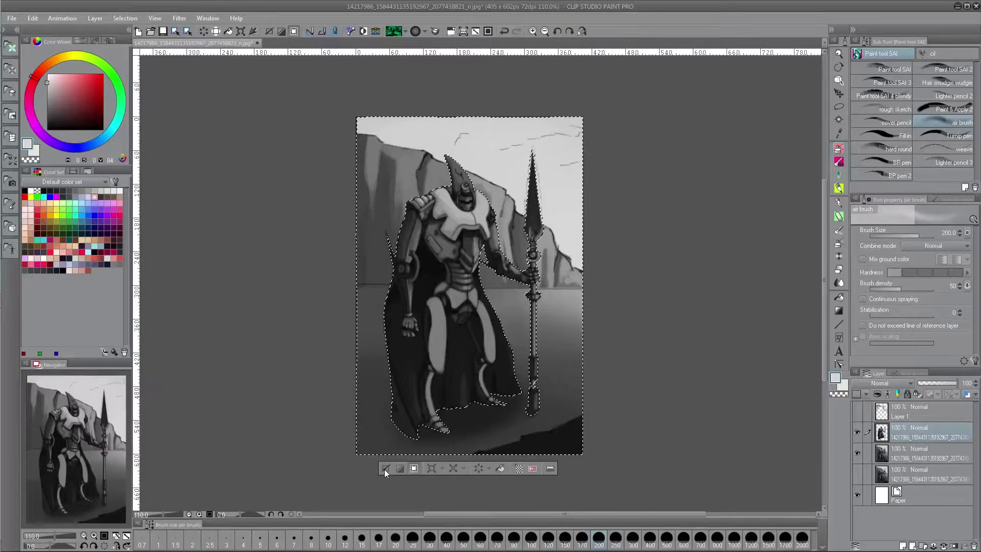
key(ctrl+d)
Rename the visible full-painting layer to "bg" and the character cutout layer to "char".
click(887, 457)
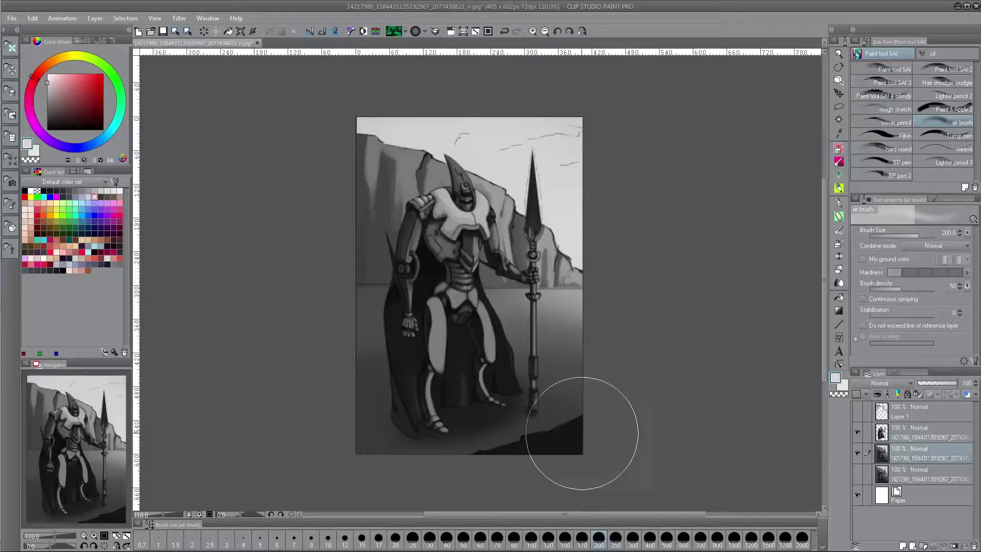
double_click(921, 458)
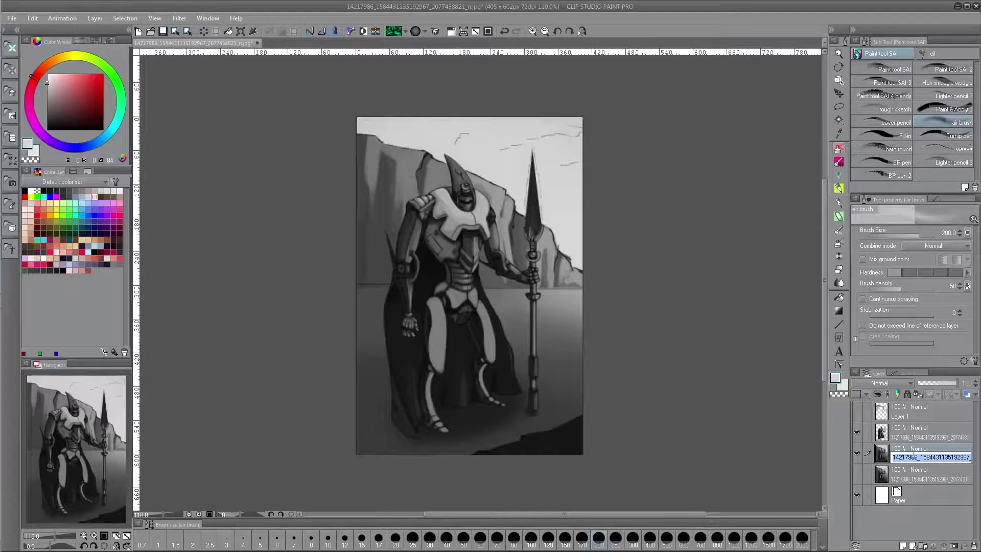
text(bg)
double_click(919, 436)
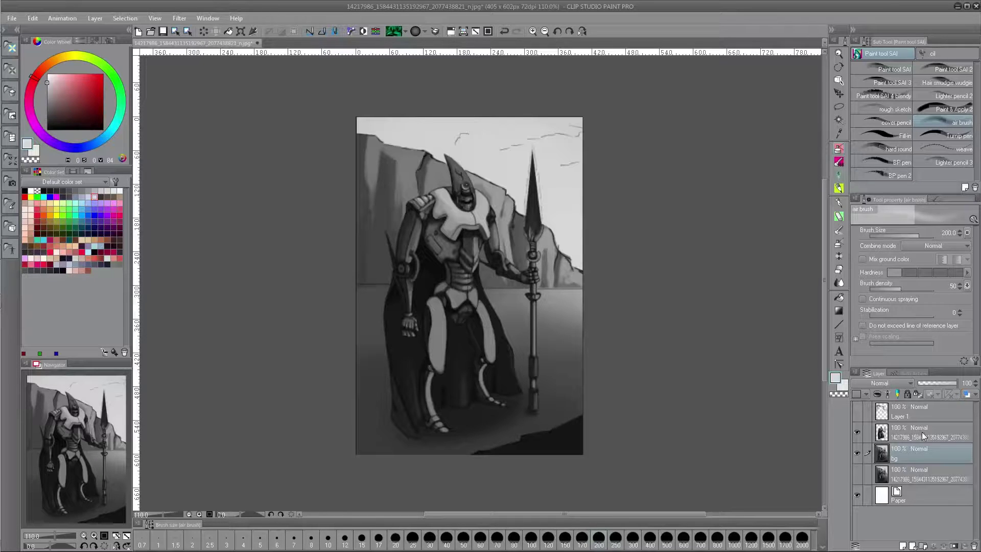
text(c)
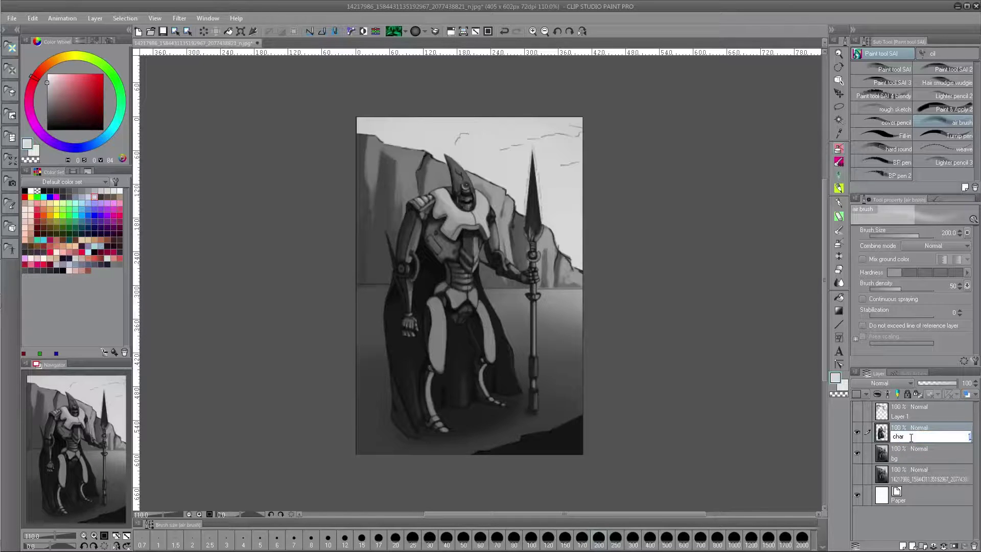
text(har)
key(Return)
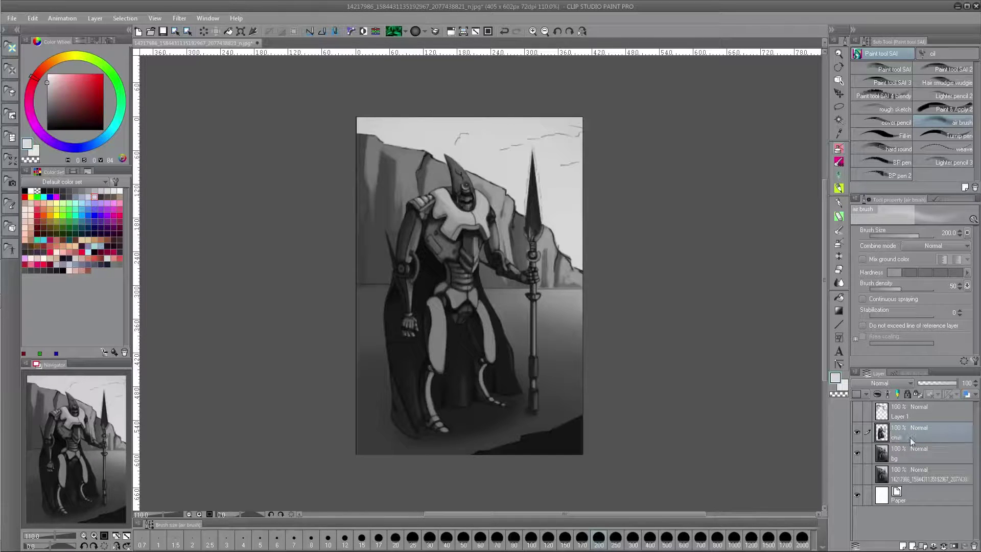
Lock transparent pixels on the char layer and make the bg layer active.
click(919, 394)
click(935, 450)
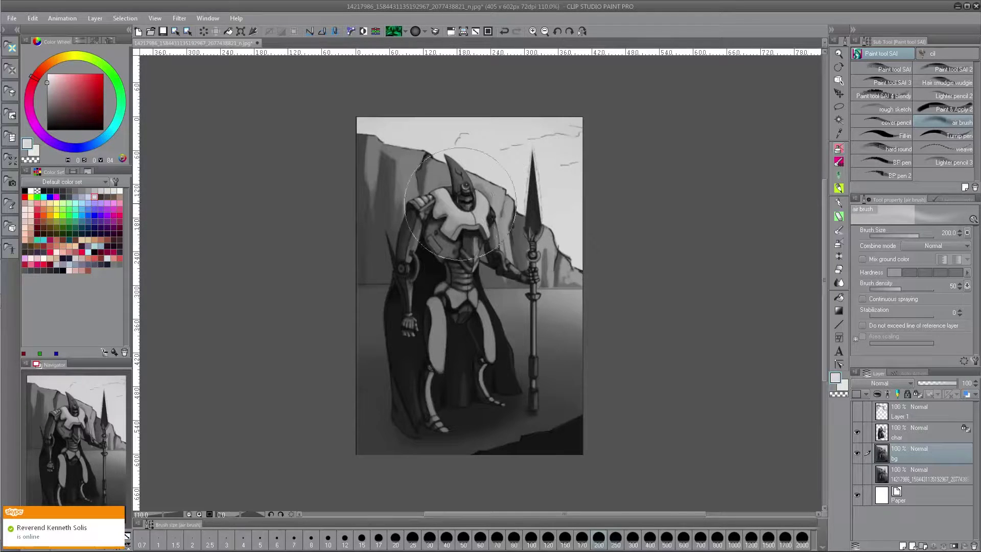
click(120, 514)
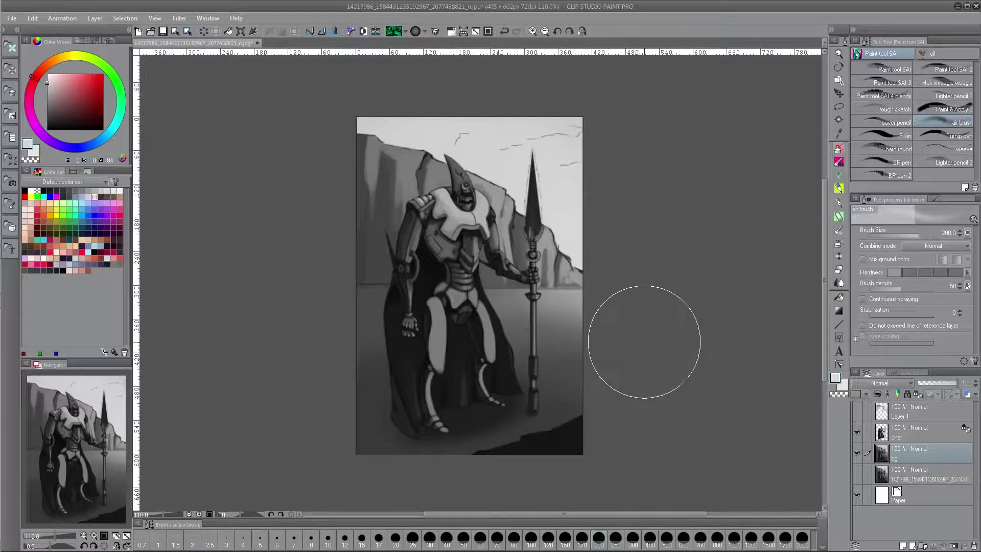
Lasso a selection around the large cliff behind the character on the bg layer, following a new ridge line down to the horizon.
key(space)
drag(624, 376, 657, 376)
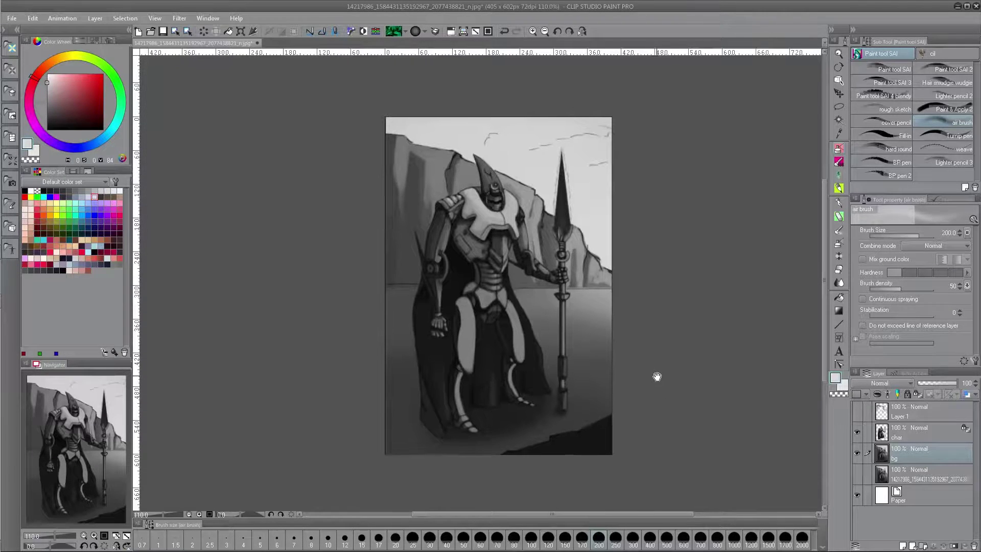
click(544, 32)
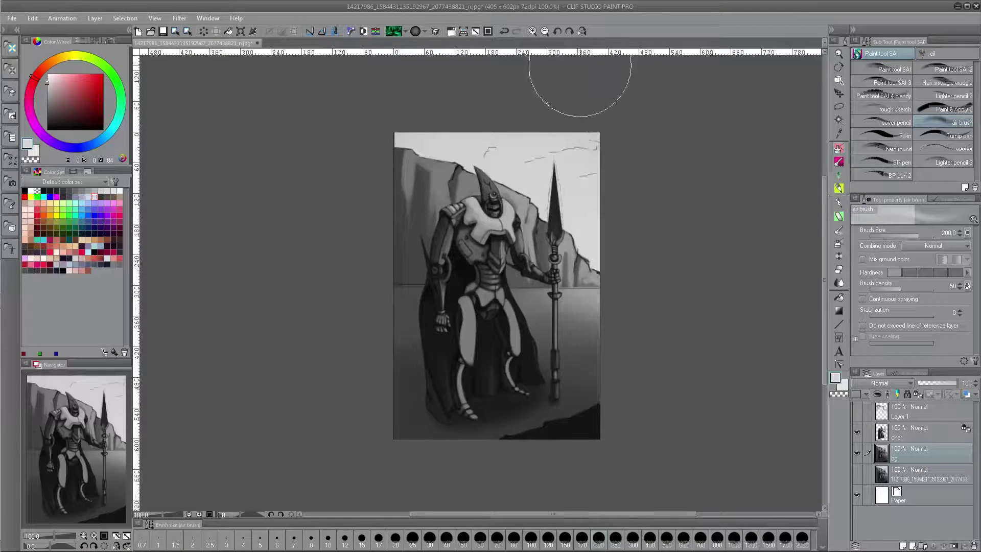
click(839, 106)
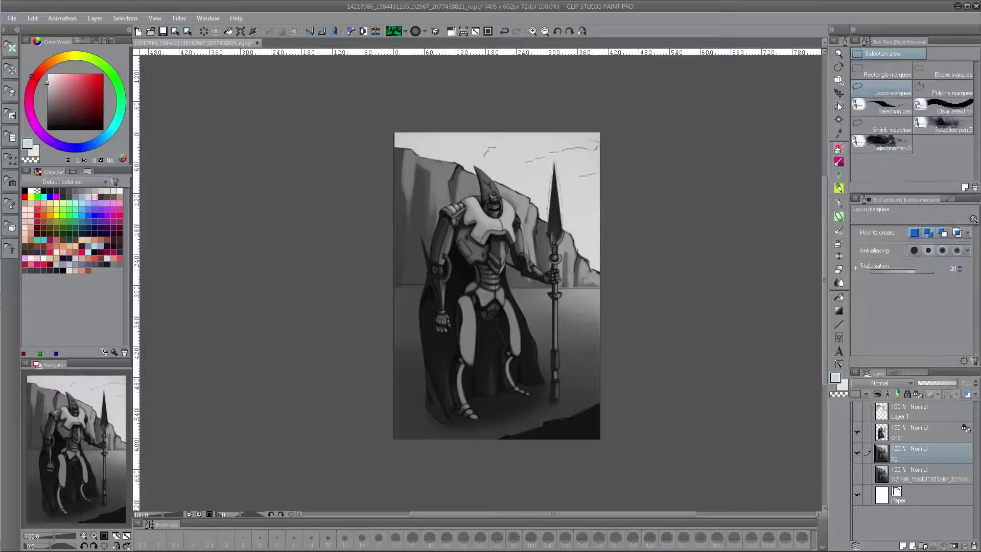
mouse_move(392, 148)
mouse_down()
mouse_move(521, 179)
mouse_move(524, 287)
mouse_move(375, 285)
mouse_move(360, 168)
mouse_up()
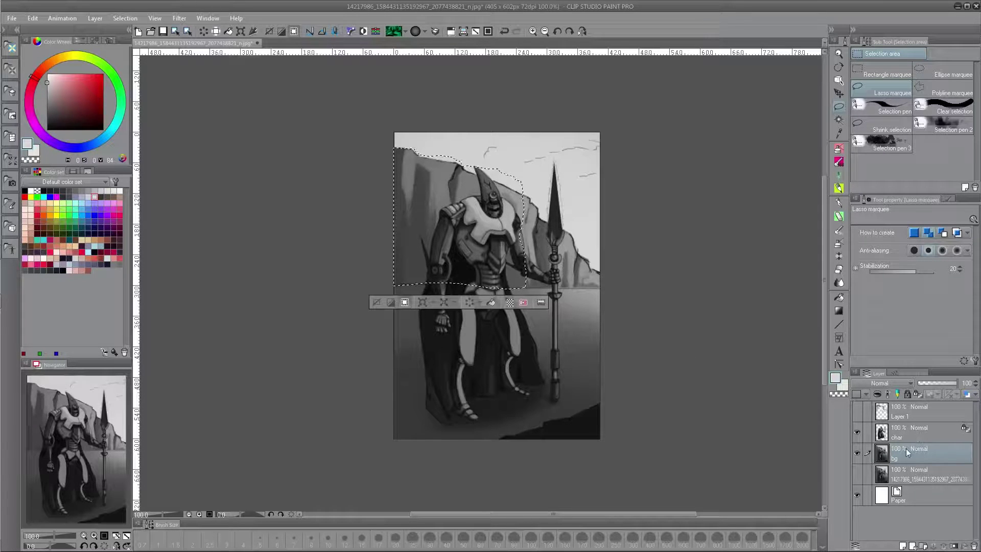
Paint the selected cliff area dark grey sampled from the cliff, using the blocky the blocker brush at size 300.
click(839, 216)
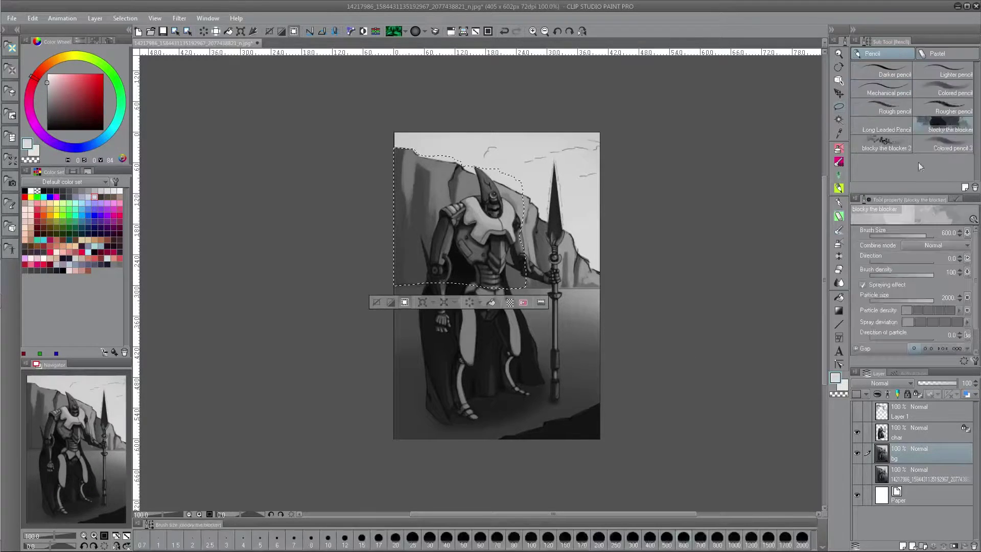
key(bracketleft)
key(bracketleft)
key(bracketleft)
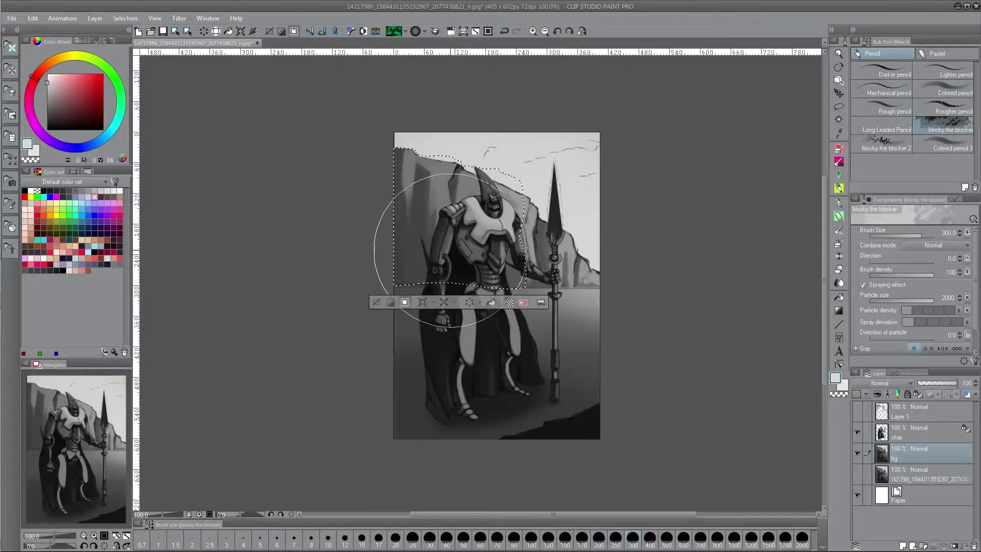
alt+click(408, 238)
alt+click(402, 269)
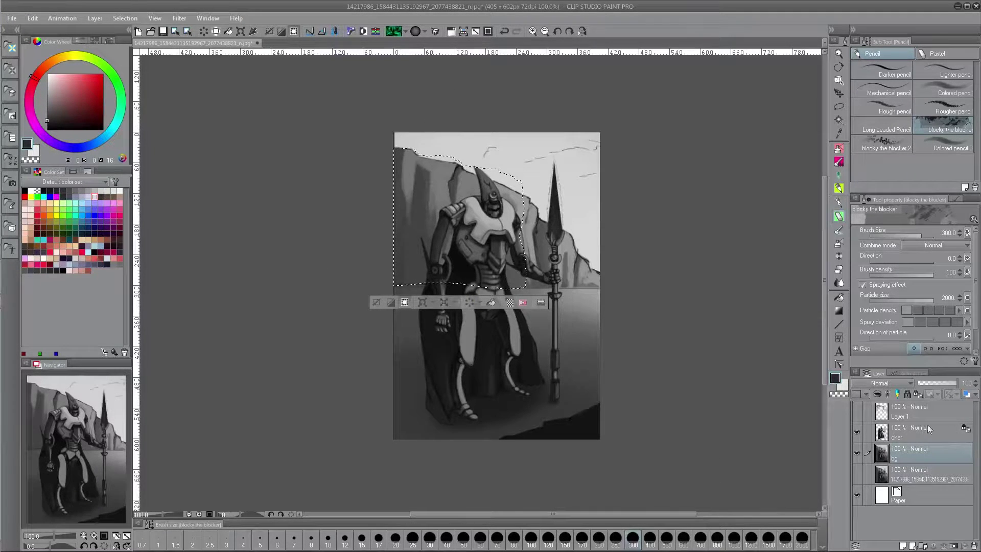
mouse_move(435, 184)
mouse_down()
mouse_move(467, 244)
mouse_move(526, 179)
mouse_up()
Paint lighter rock texture on the dark cliff with grey sampled from the sky and the brush at size 80.
key(bracketleft)
key(bracketleft)
key(bracketleft)
key(bracketleft)
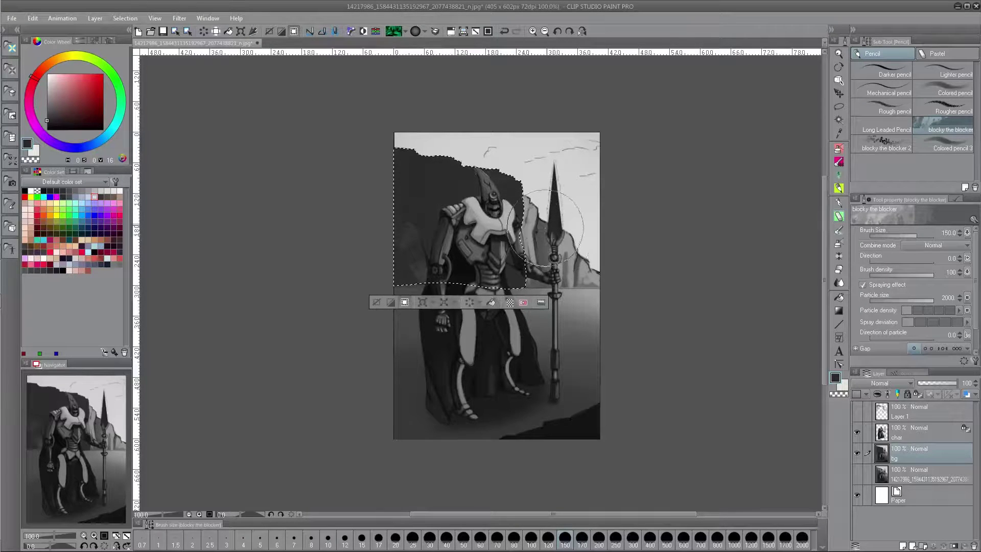
alt+click(582, 191)
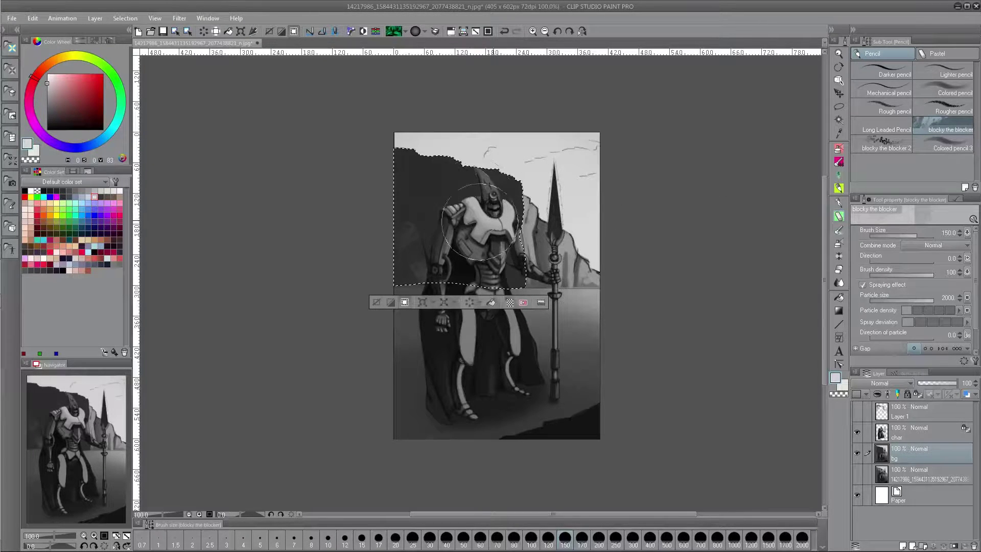
key([)
key([)
key([)
drag(437, 169, 412, 240)
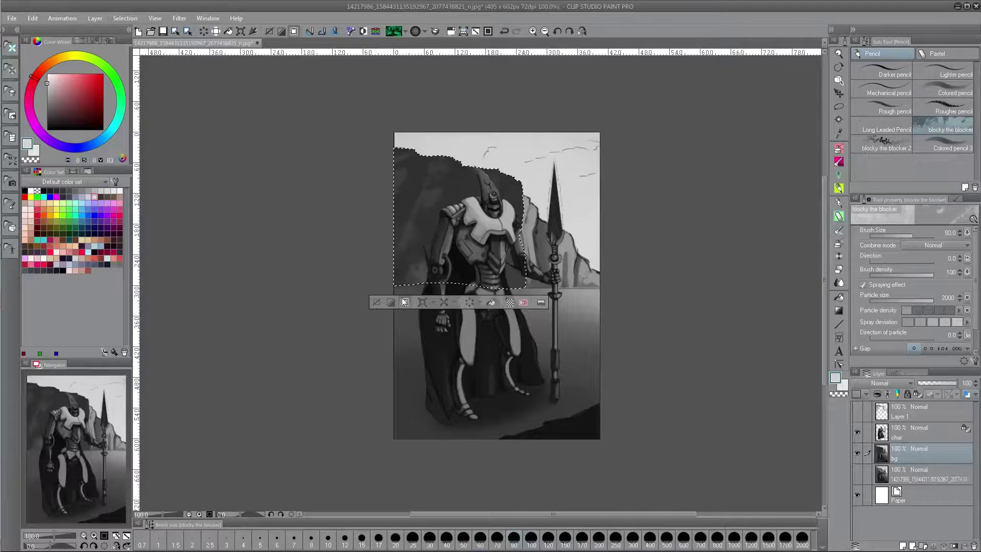
key(ctrl+d)
mouse_move(638, 240)
mouse_down()
mouse_move(613, 228)
mouse_move(581, 238)
mouse_up()
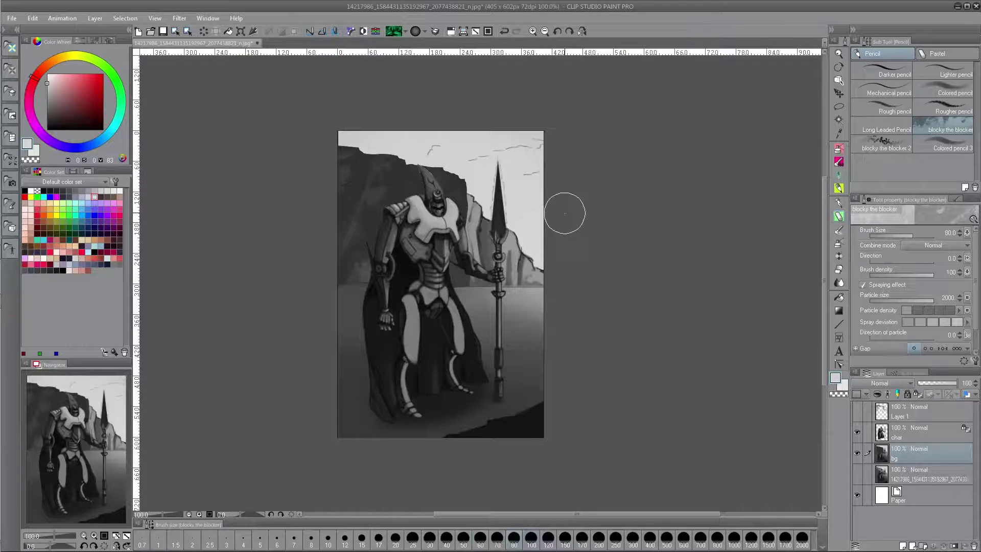
key(ctrl+z)
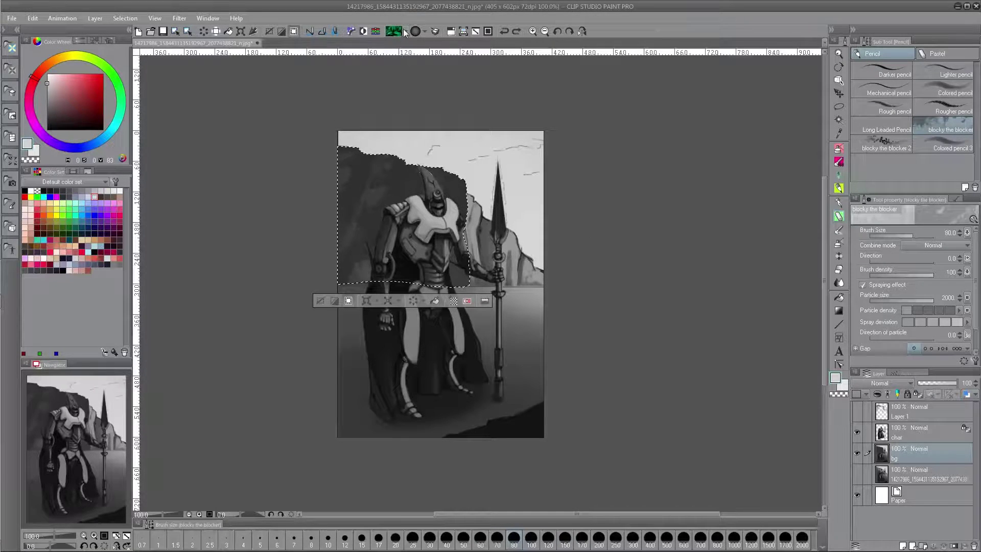
Scale the image resolution up to 4172 × 6201 px at 72 dpi with Smooth correction, and fit the whole canvas in view.
key(ctrl+alt+i)
drag(741, 323, 603, 126)
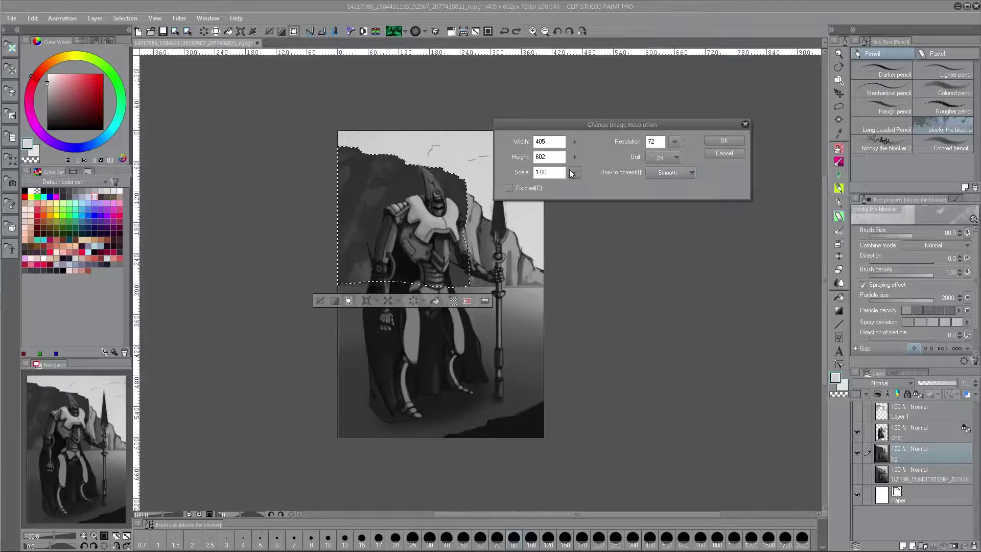
mouse_move(574, 173)
mouse_down()
mouse_move(578, 137)
mouse_move(570, 165)
mouse_up()
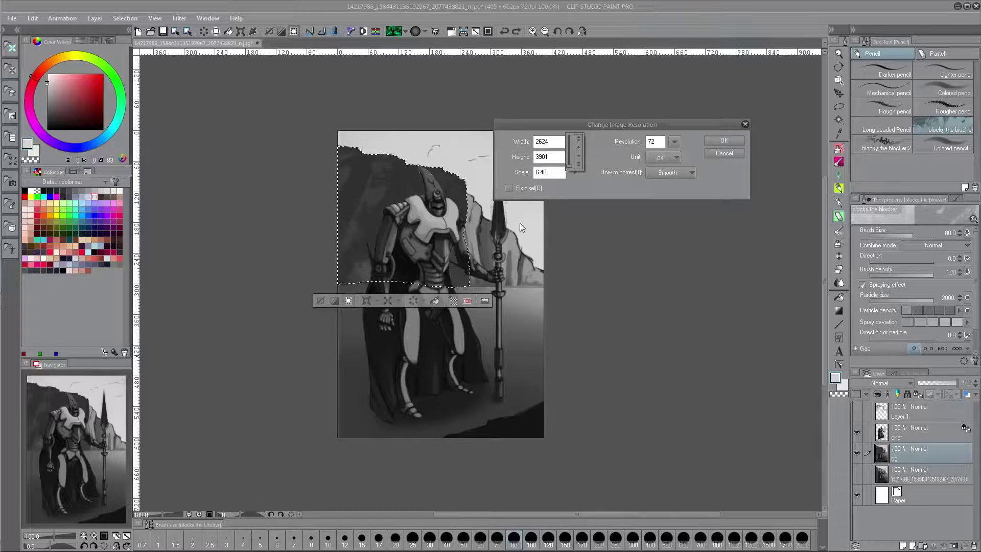
click(578, 138)
click(578, 138)
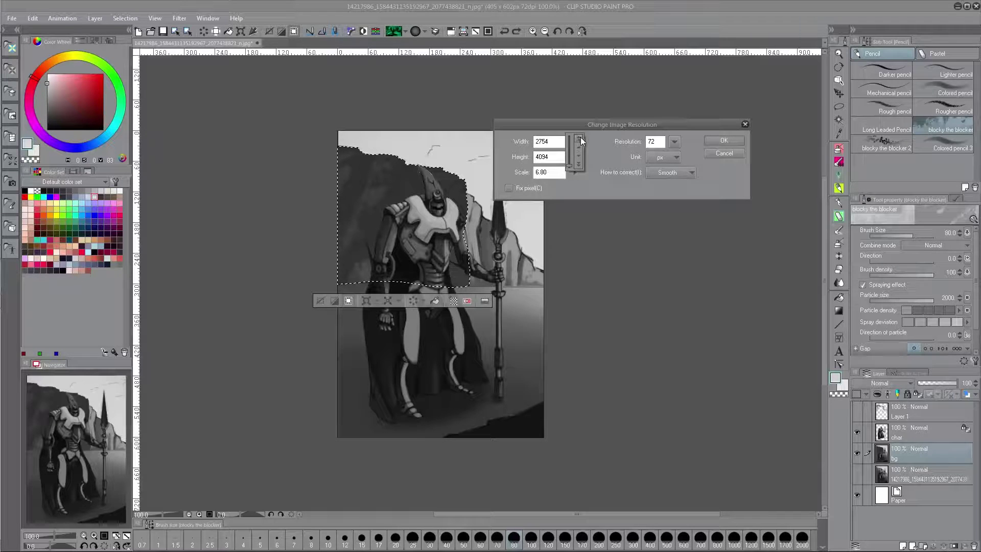
click(578, 139)
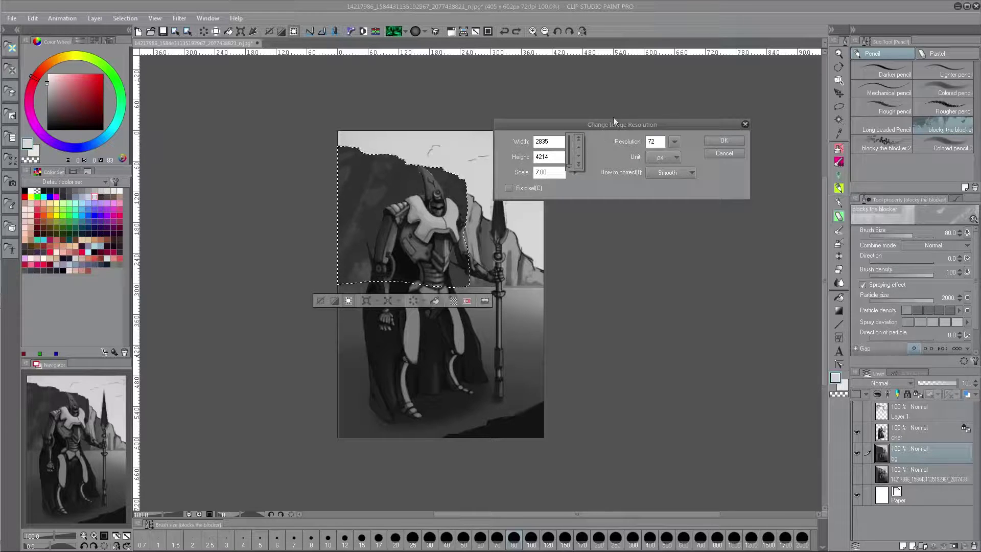
click(578, 138)
click(578, 138)
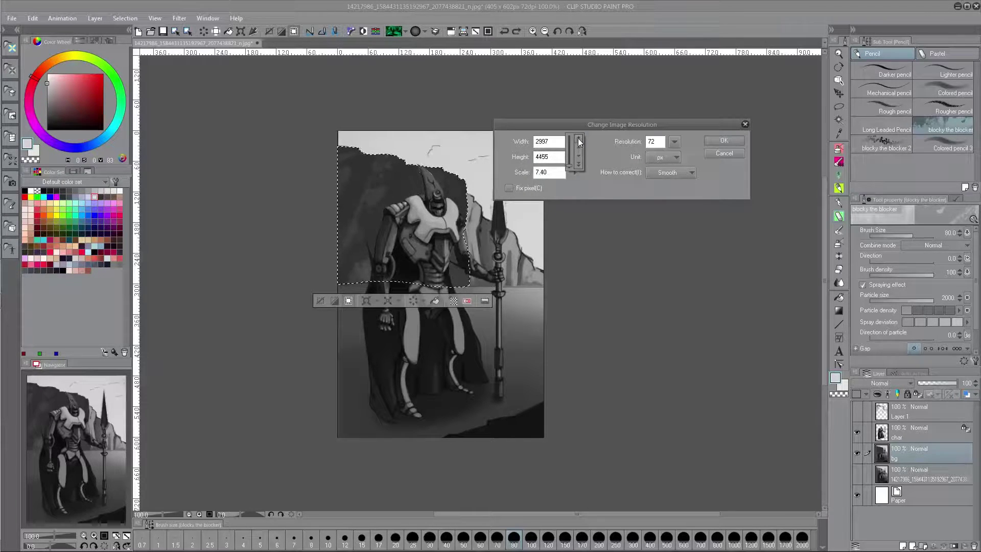
click(578, 139)
click(579, 139)
click(579, 139)
click(578, 138)
click(578, 138)
click(579, 139)
click(579, 139)
click(577, 139)
click(578, 139)
click(579, 139)
click(578, 139)
click(578, 139)
click(579, 139)
click(579, 139)
click(578, 164)
click(729, 139)
click(732, 141)
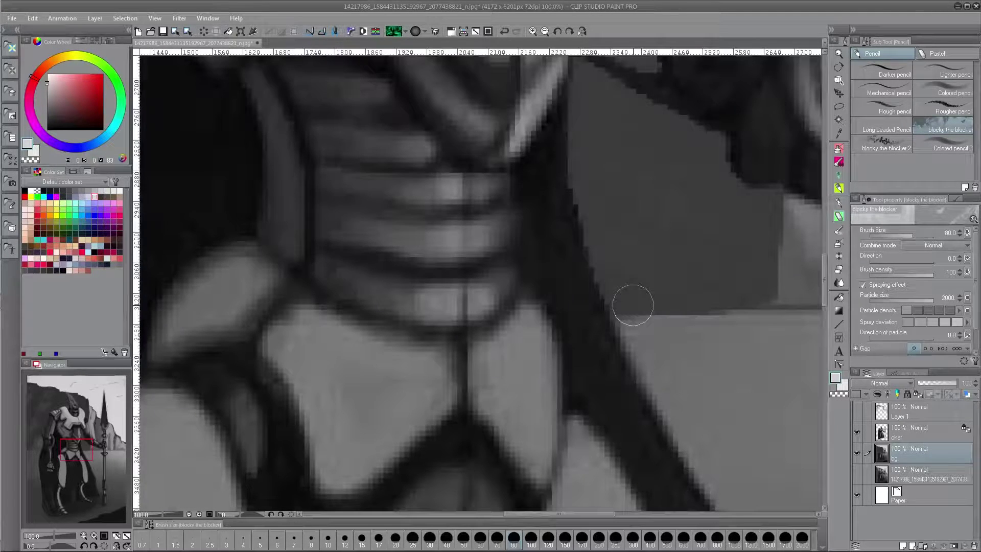
click(127, 536)
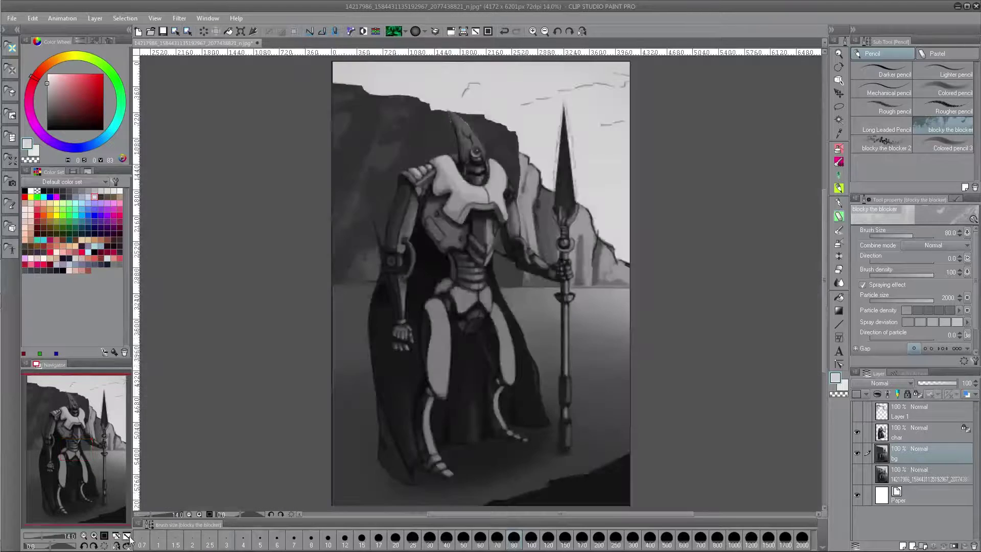
Try painting light sky grey over the upper part of the large cliff, and undo the stroke.
drag(560, 196, 552, 205)
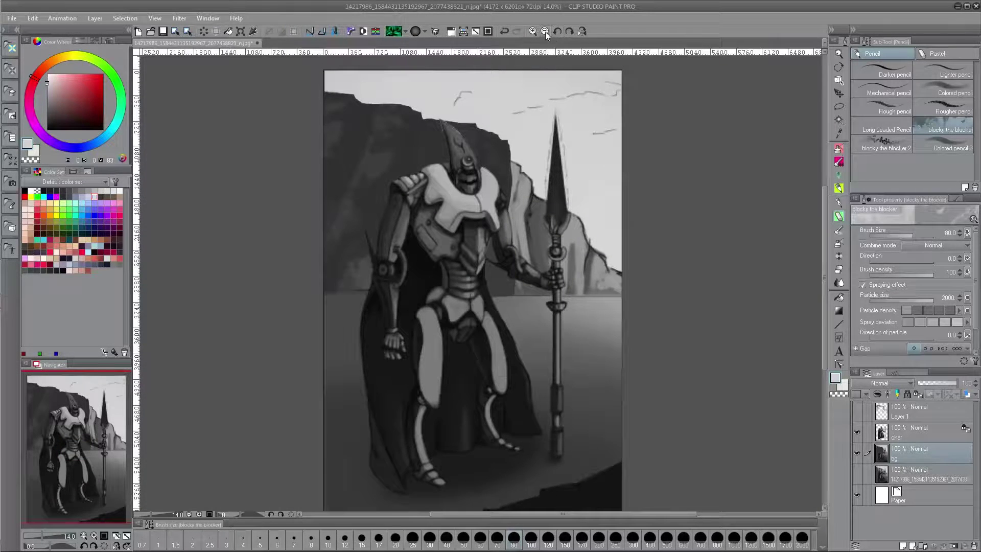
click(546, 31)
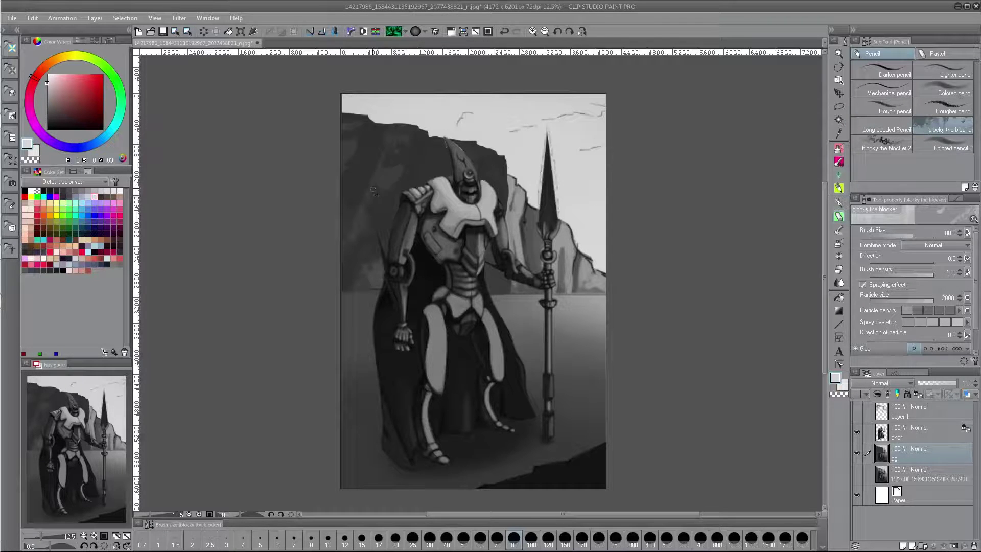
mouse_move(356, 87)
mouse_down()
mouse_move(409, 168)
mouse_move(416, 147)
mouse_up()
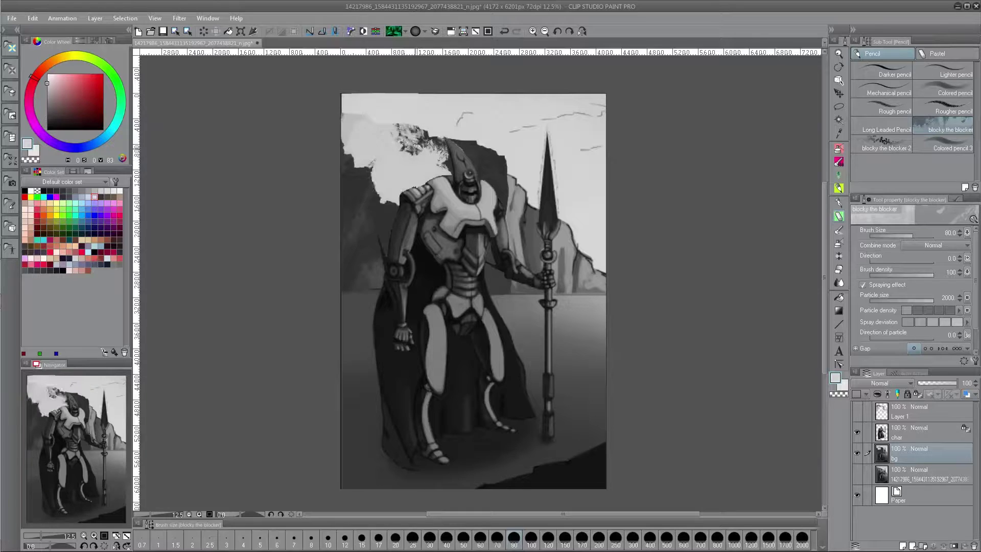
key(ctrl+z)
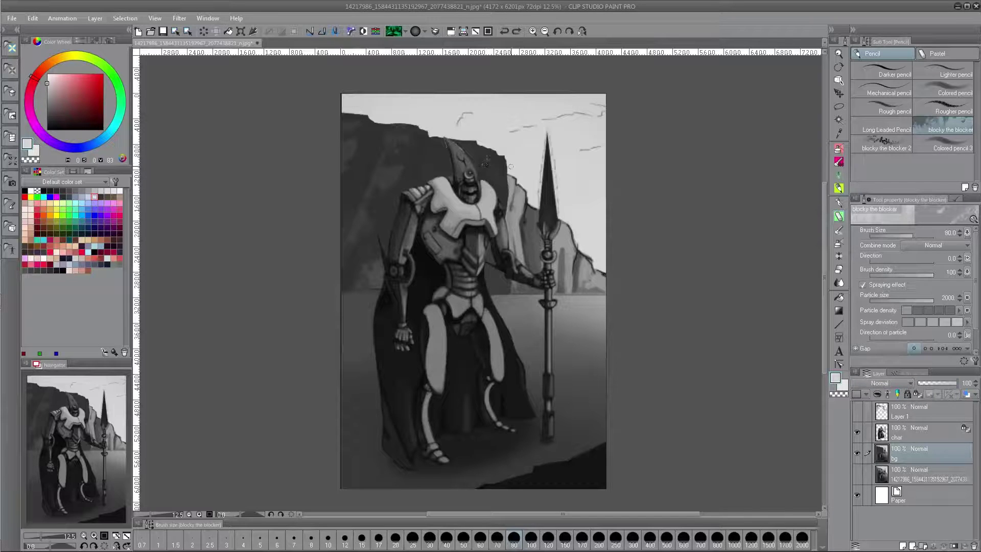
Lasso a selection on the bg layer around the smaller cliff behind the spear, with a new rounded ridge line down to the horizon.
mouse_move(509, 210)
mouse_down()
mouse_move(517, 214)
mouse_move(520, 202)
mouse_up()
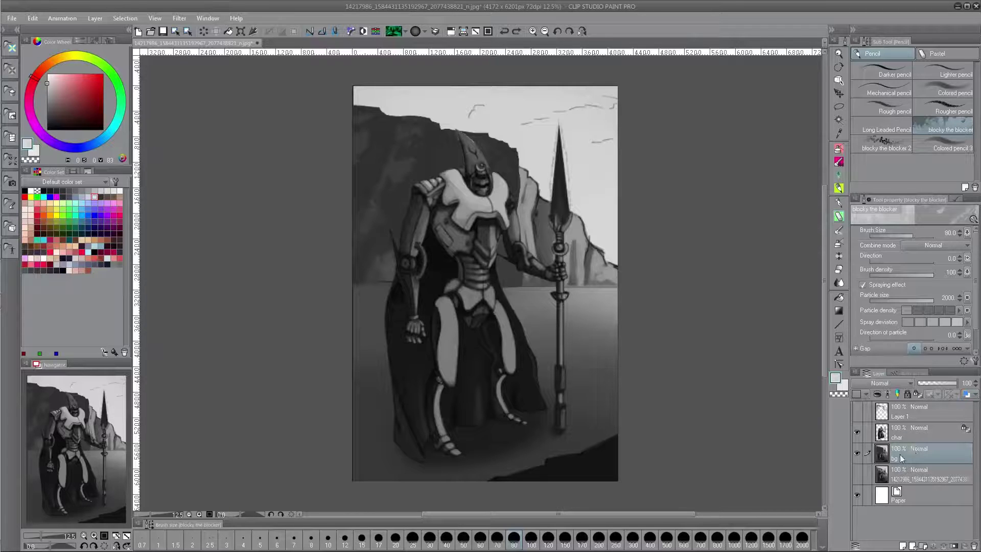
click(839, 106)
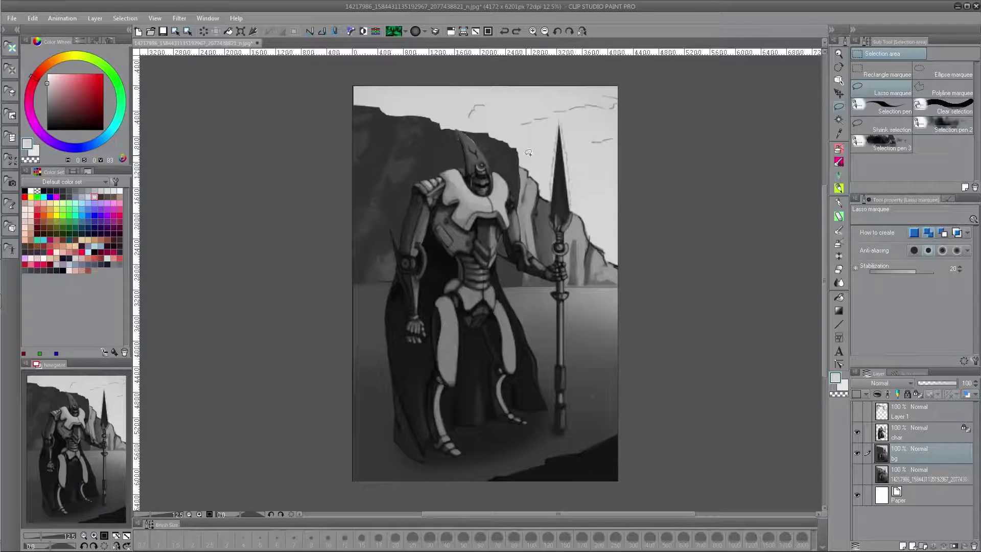
mouse_move(519, 162)
mouse_down()
mouse_move(582, 178)
mouse_move(589, 189)
mouse_move(585, 287)
mouse_move(521, 283)
mouse_move(521, 164)
mouse_up()
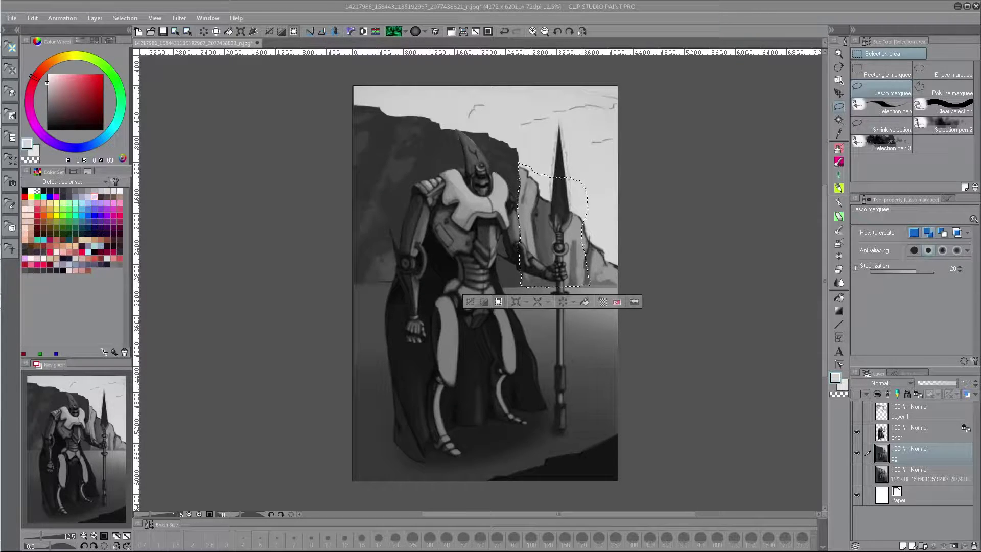
Switch to the browser's cliff face image search to study the layered rock photo, and move the window back off the painting.
drag(980, 46, 805, 32)
key(alt+Tab)
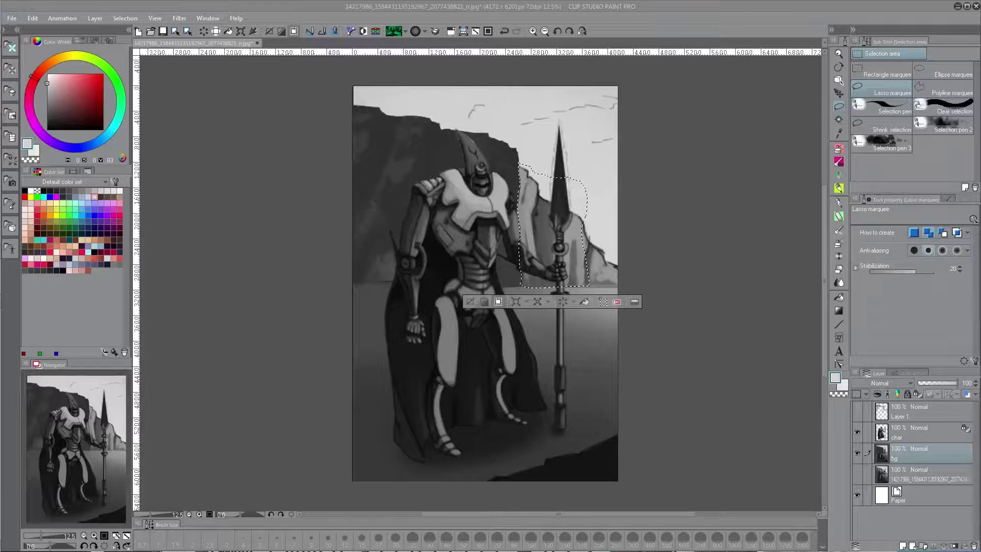
drag(980, 43, 926, 43)
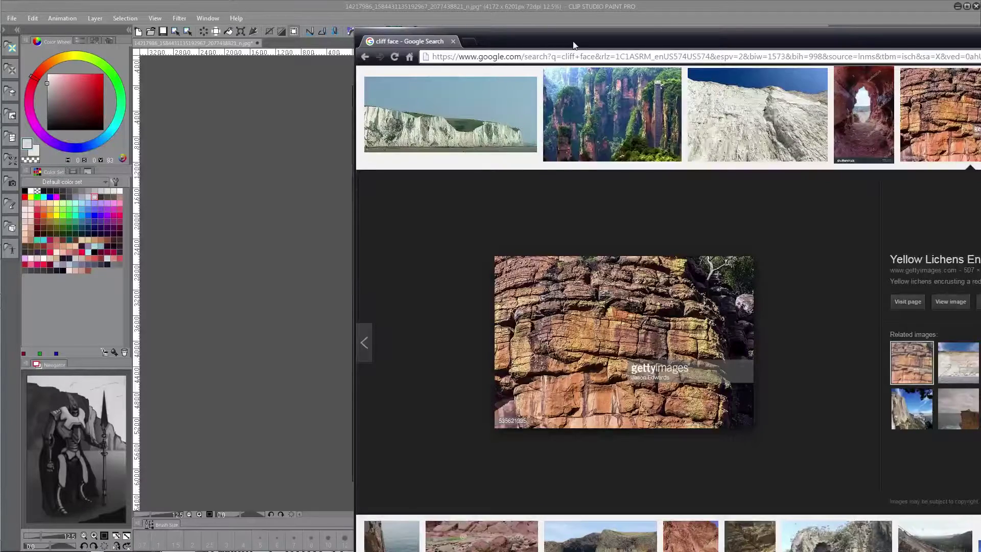
drag(575, 46, 909, 51)
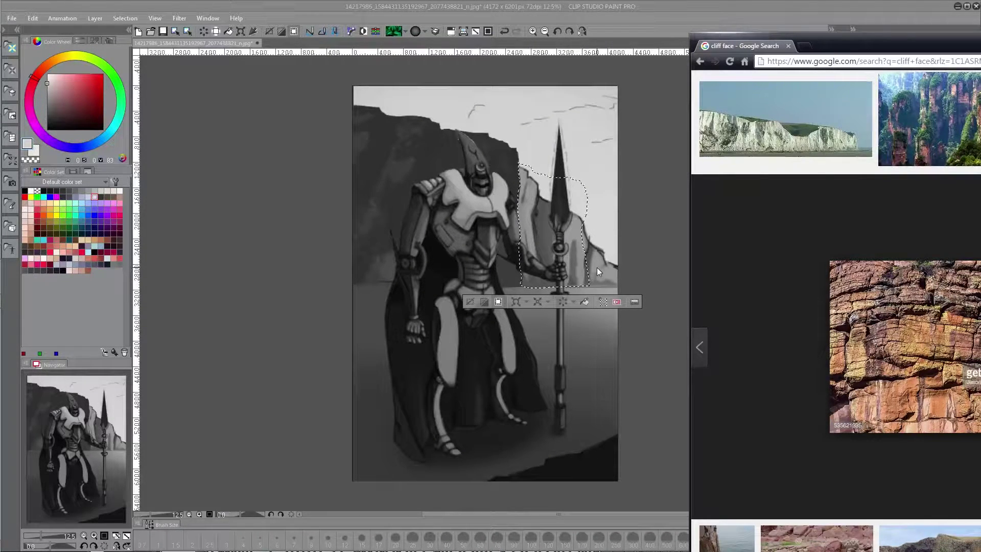
drag(863, 49, 642, 26)
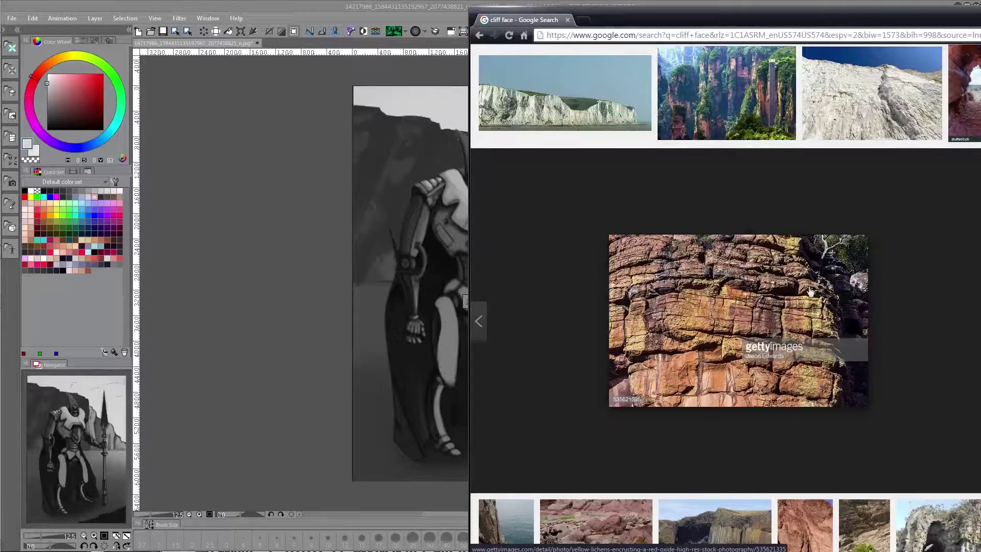
drag(529, 23, 980, 23)
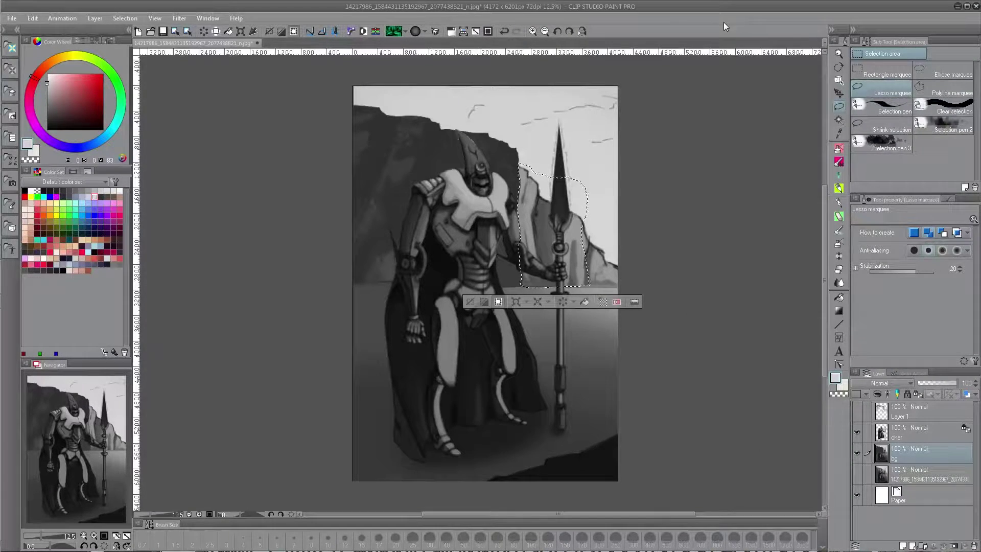
Paint the selected cliff behind the spear in greys sampled from the cliffs, using the blocky the blocker brush at size 80.
click(841, 213)
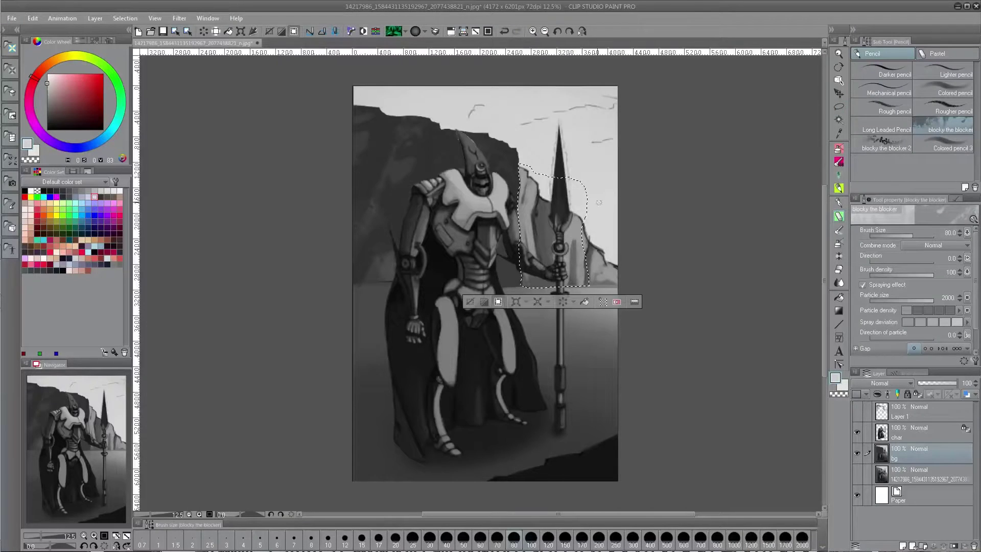
alt+click(505, 148)
mouse_move(526, 171)
mouse_down()
mouse_move(575, 250)
mouse_move(574, 273)
mouse_move(534, 276)
mouse_move(595, 193)
mouse_move(526, 276)
mouse_move(577, 246)
mouse_move(536, 205)
mouse_move(520, 220)
mouse_up()
alt+click(585, 276)
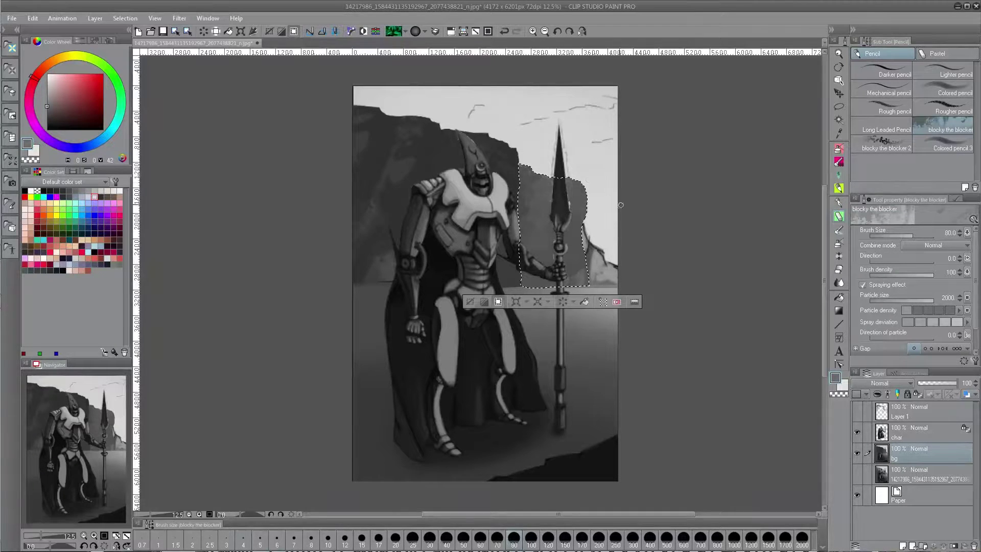
alt+click(504, 159)
drag(561, 184, 581, 210)
Add dark and mid-grey rock texture to the cliff behind the spear with the brush at size 50, and clear the selection.
key(bracketleft)
key(bracketleft)
key(bracketleft)
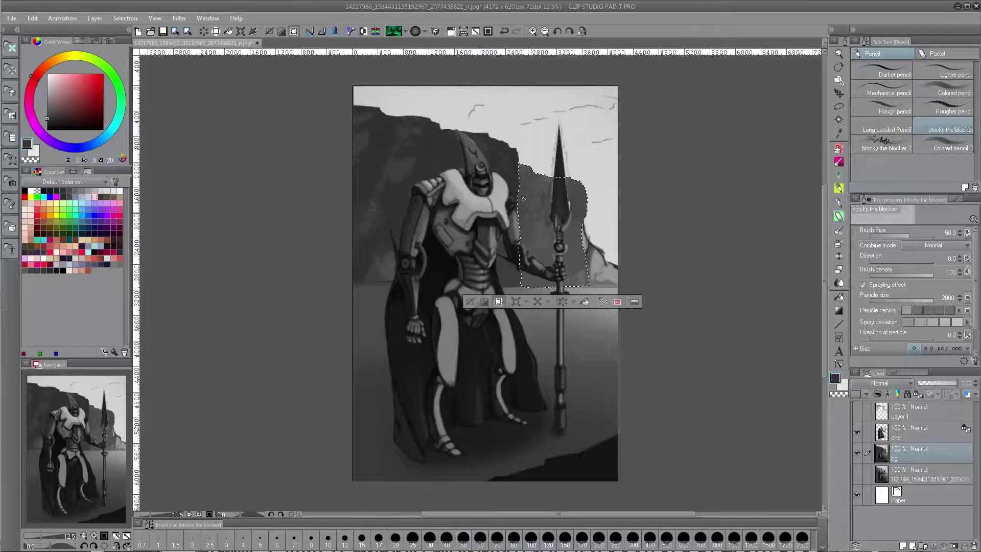
mouse_move(531, 179)
mouse_down()
mouse_move(534, 249)
mouse_move(551, 275)
mouse_up()
alt+click(584, 279)
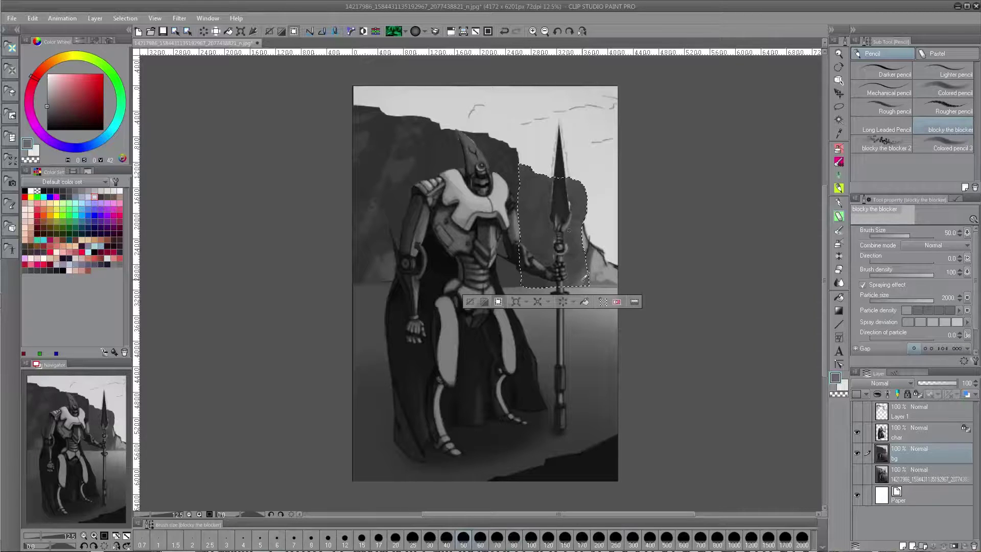
mouse_move(550, 181)
mouse_down()
mouse_move(577, 205)
mouse_move(536, 240)
mouse_move(579, 235)
mouse_up()
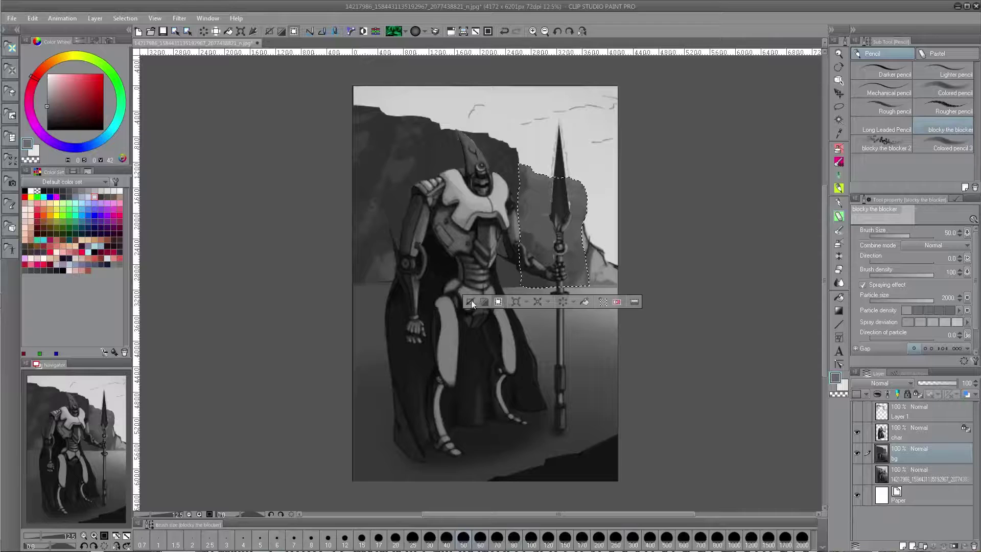
key(ctrl+d)
Lasso the low distant cliff at the canvas's right edge and cover it with the current mid grey using blocky the blocker.
click(839, 106)
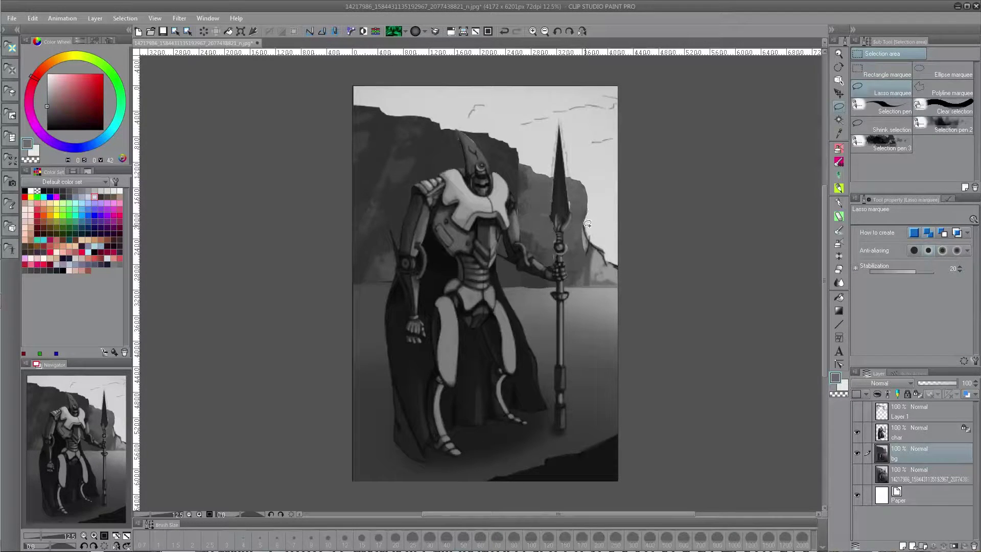
mouse_move(584, 221)
mouse_down()
mouse_move(619, 240)
mouse_move(625, 289)
mouse_move(586, 284)
mouse_move(585, 215)
mouse_up()
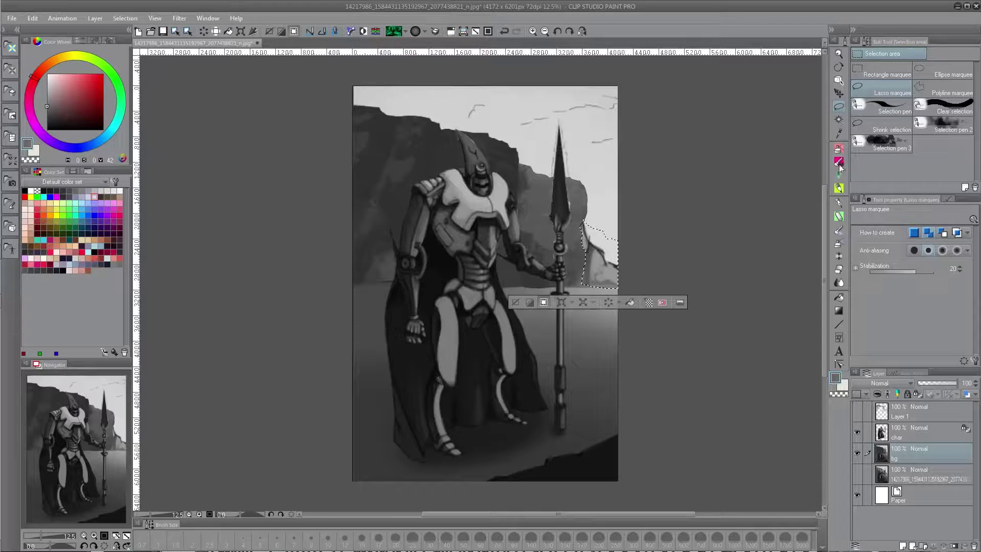
click(840, 215)
mouse_move(624, 244)
mouse_down()
mouse_move(622, 234)
mouse_move(578, 241)
mouse_move(613, 276)
mouse_move(615, 243)
mouse_up()
Paint light patches on the distant cliff with grey sampled from the sky, reducing the brush size to 15.
alt+click(608, 217)
key(bracketleft)
key(bracketleft)
key(bracketleft)
key(bracketleft)
key(bracketleft)
key(bracketleft)
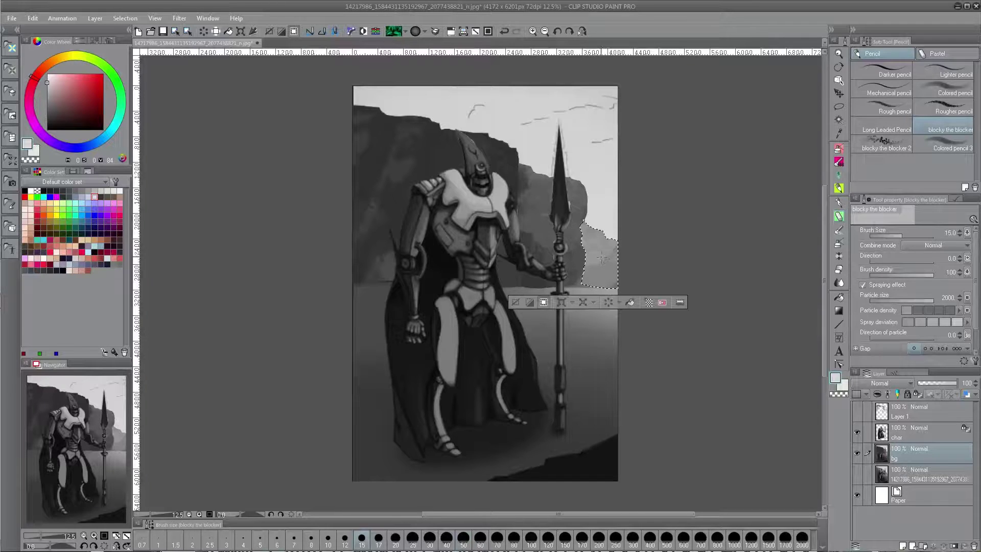
Scatter light rock texture over the distant cliff with the blocky the blocker 2 brush, raising its size to 1700.
click(886, 143)
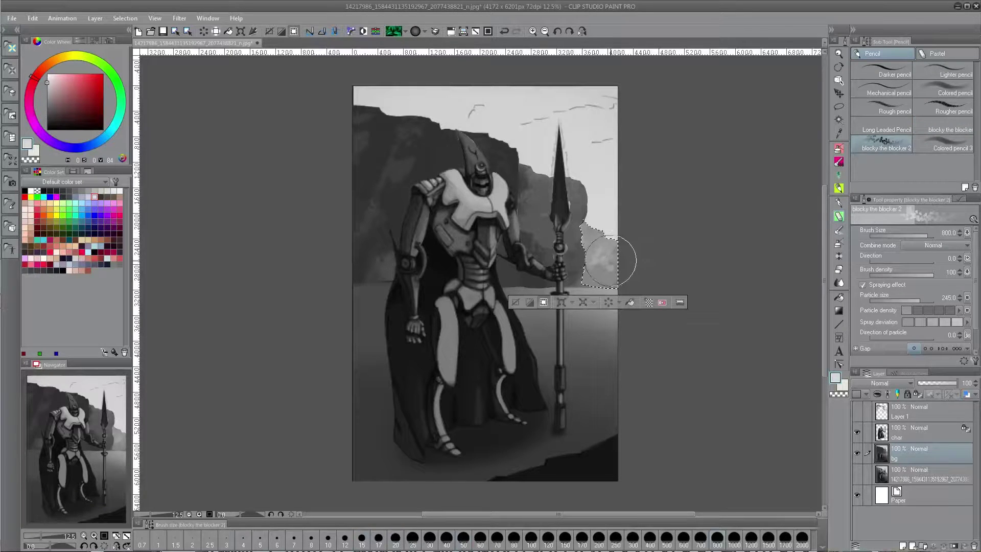
key(bracketright)
key(bracketright)
key(bracketright)
key(bracketright)
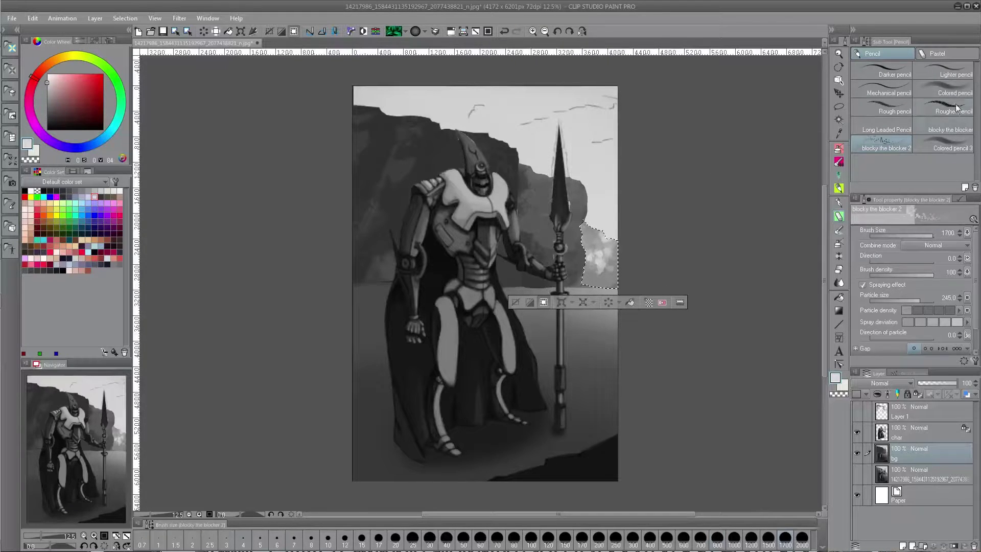
Rework the distant cliff with grey sampled from its base using blocky the blocker at size 12, and clear the selection.
click(949, 129)
key(bracketleft)
key(bracketleft)
key(bracketleft)
key(bracketleft)
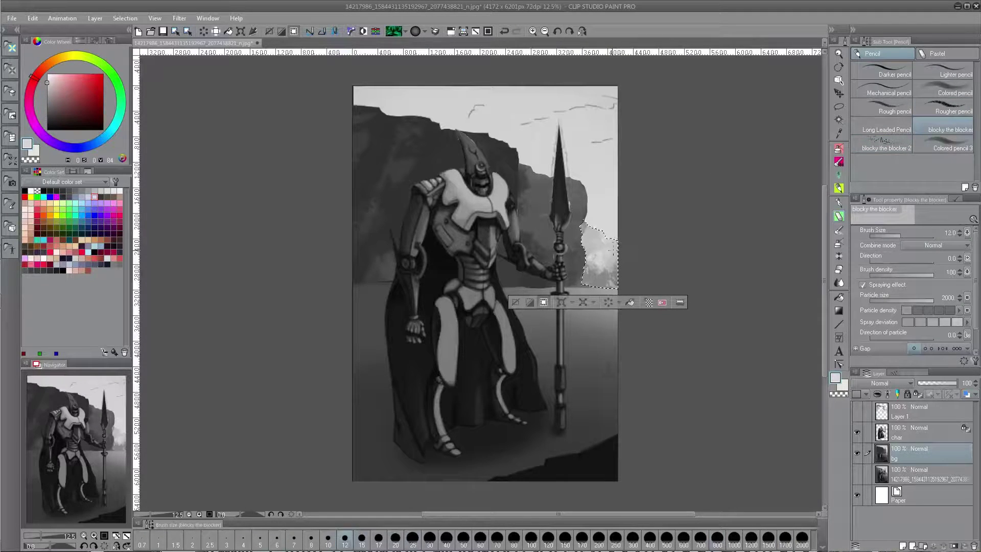
alt+click(596, 279)
mouse_move(593, 261)
mouse_down()
mouse_move(620, 270)
mouse_move(629, 240)
mouse_move(614, 267)
mouse_move(616, 202)
mouse_up()
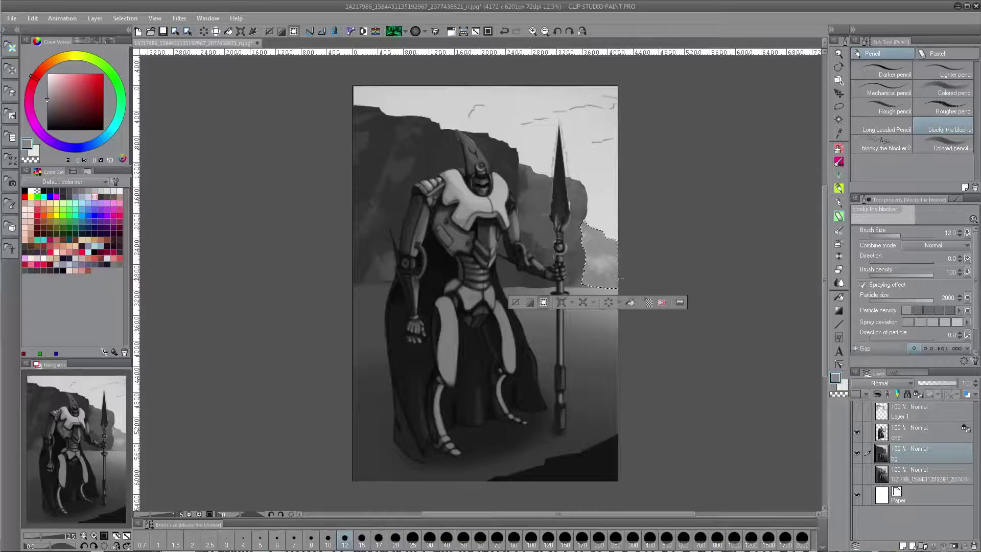
drag(617, 261, 611, 267)
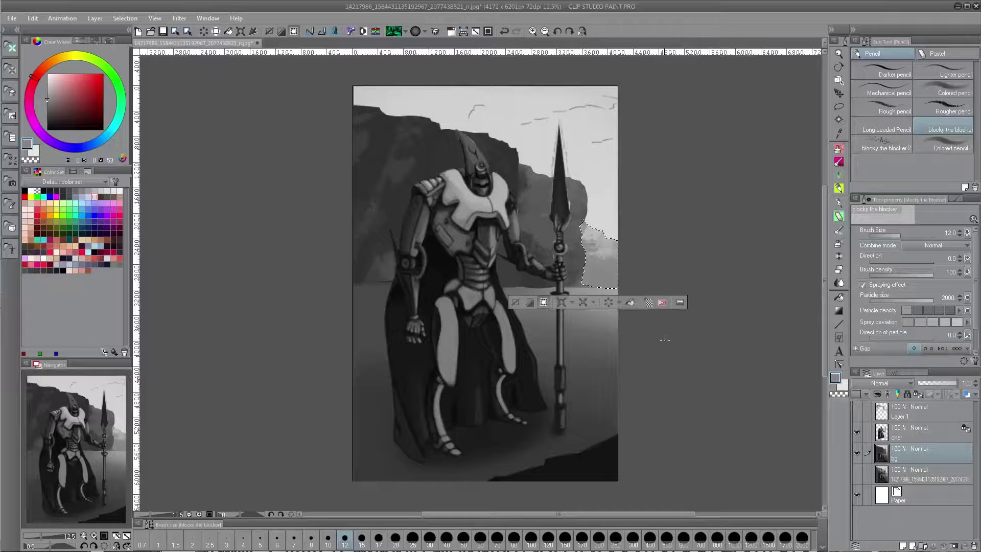
click(516, 303)
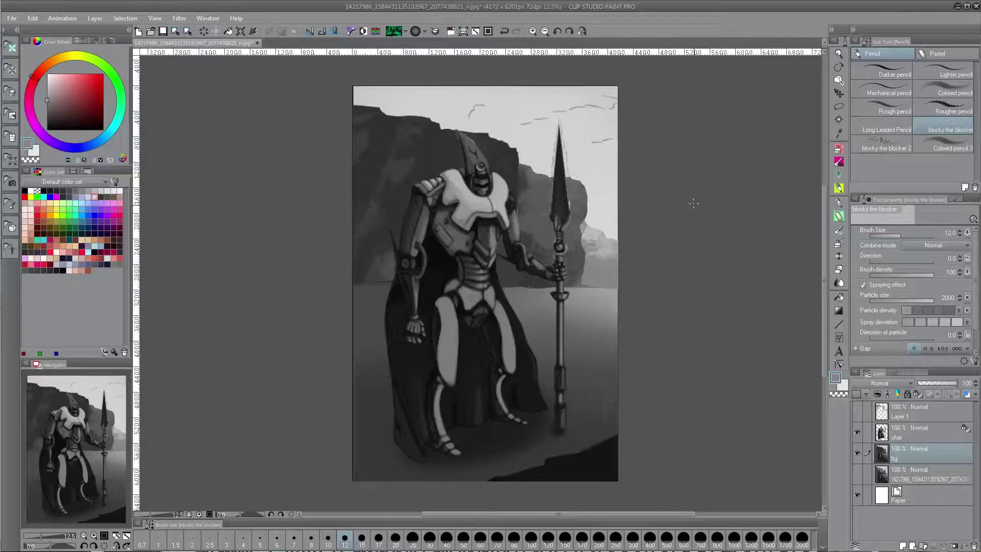
Lasso a raised peak shape above the large cliff's ridge behind the character's head.
drag(675, 265, 745, 257)
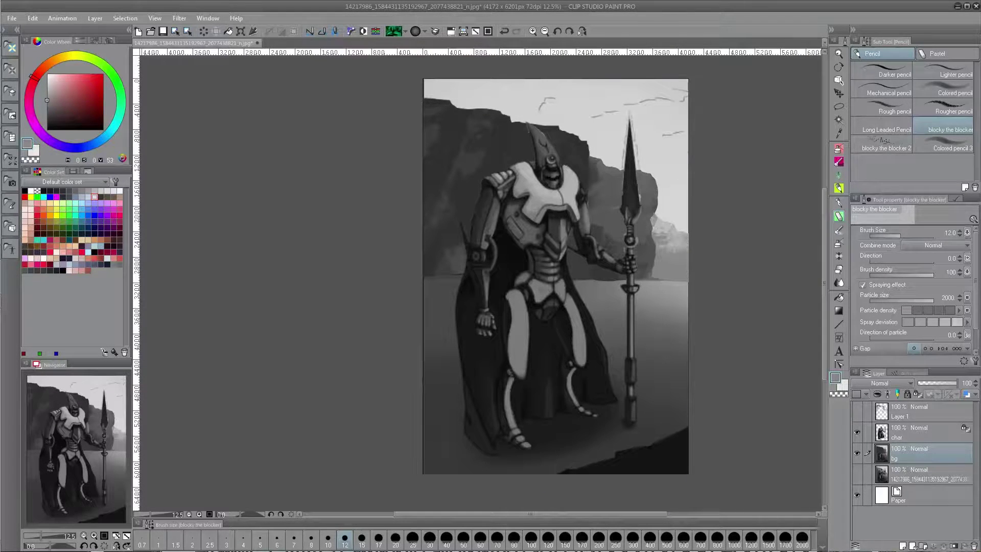
drag(726, 378, 721, 372)
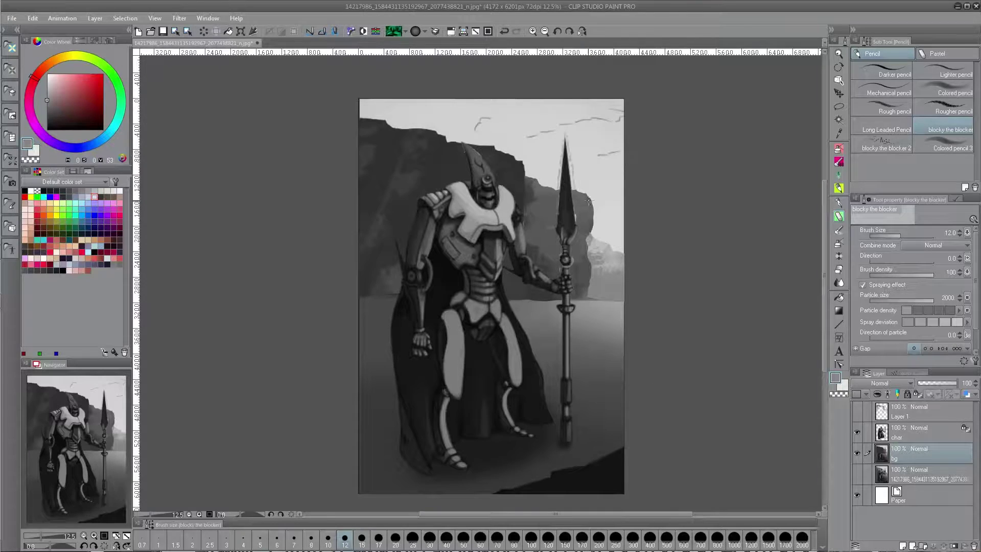
click(839, 107)
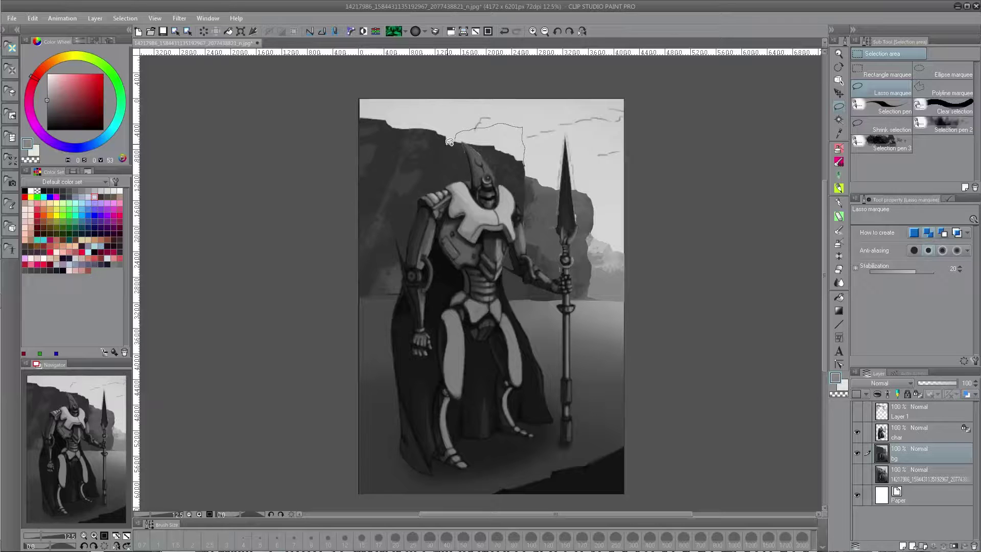
drag(515, 169, 522, 170)
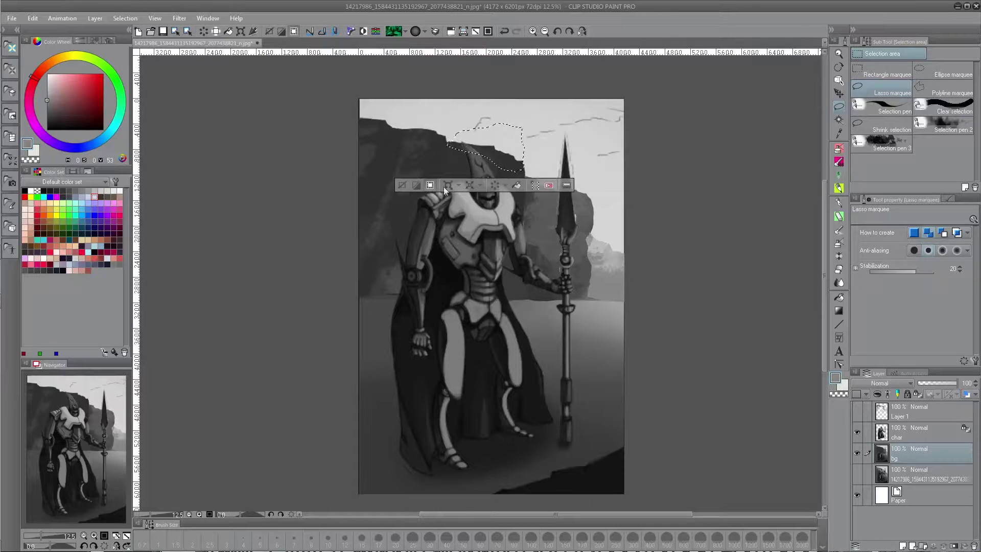
Paint the selected peak dark grey sampled from the large cliff with blocky the blocker, and clear the selection.
click(840, 217)
mouse_move(518, 131)
mouse_down()
mouse_move(478, 146)
mouse_move(509, 164)
mouse_move(462, 141)
mouse_move(511, 140)
mouse_move(498, 156)
mouse_move(519, 166)
mouse_move(505, 148)
mouse_up()
alt+click(444, 154)
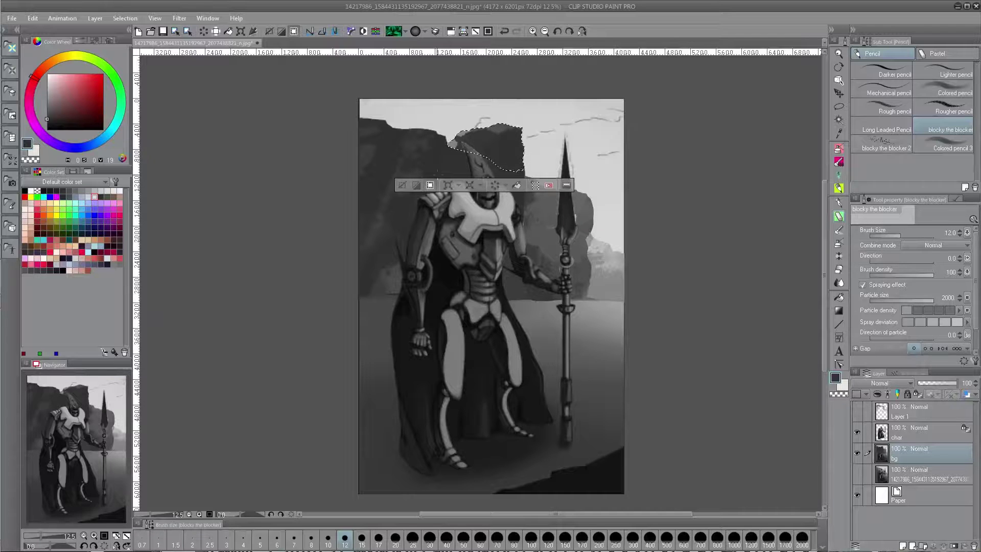
click(403, 185)
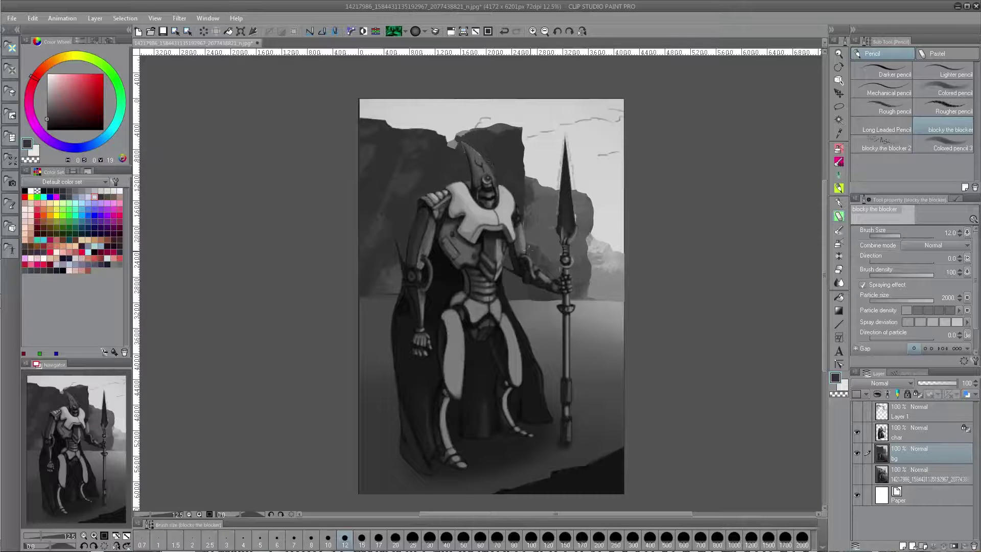
Transform the char layer, moving it slightly right and down and rotating it 1.2 degrees clockwise.
click(915, 432)
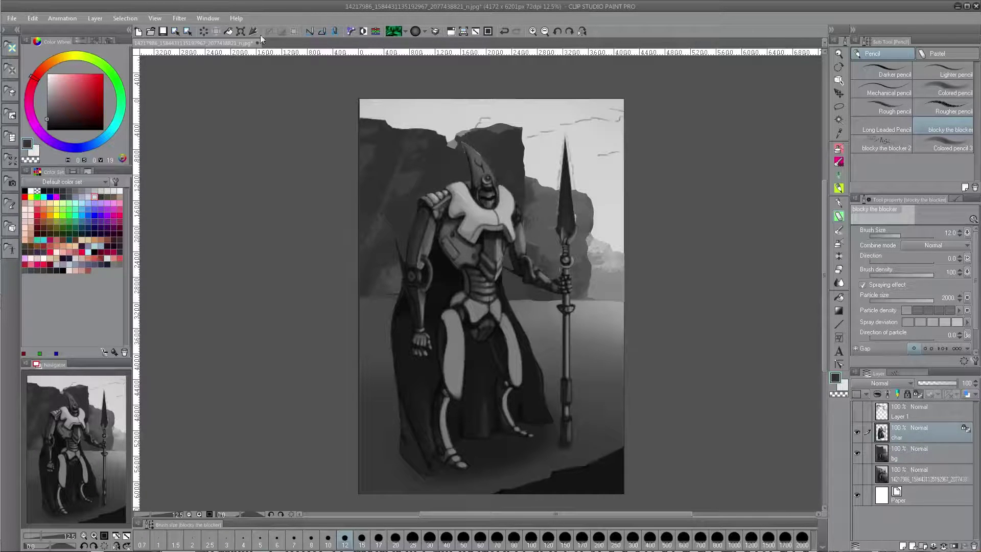
click(241, 31)
mouse_move(518, 350)
mouse_down()
mouse_move(534, 352)
mouse_move(523, 355)
mouse_up()
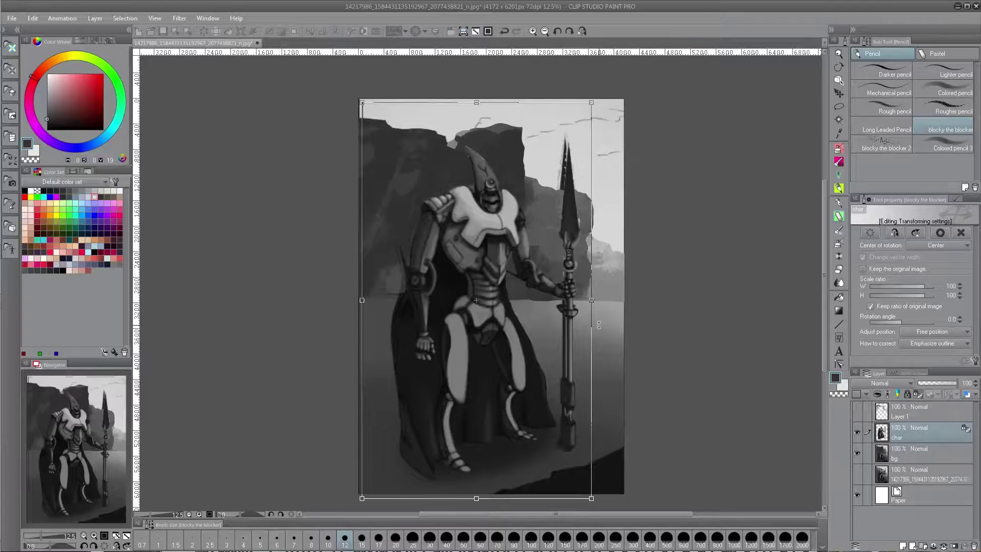
drag(643, 312, 642, 313)
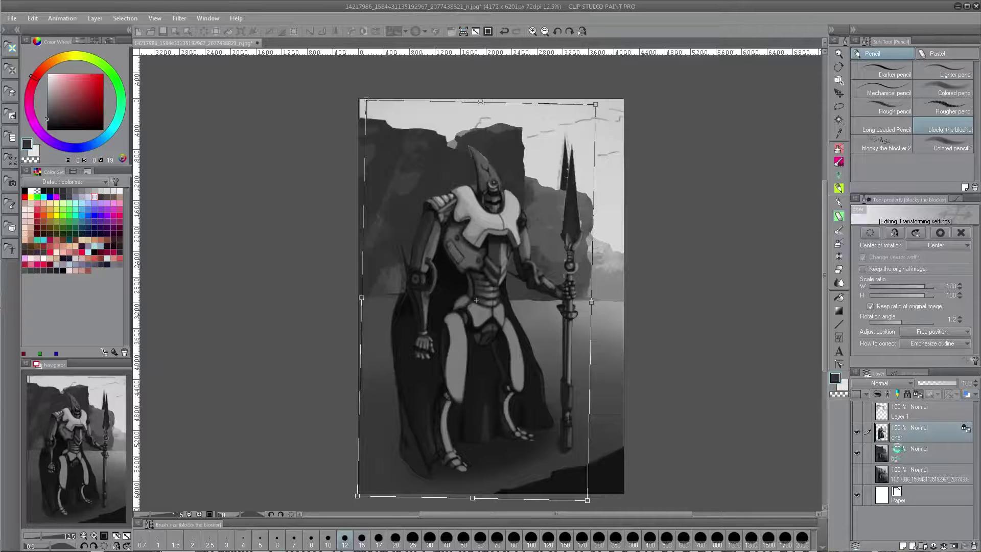
click(897, 449)
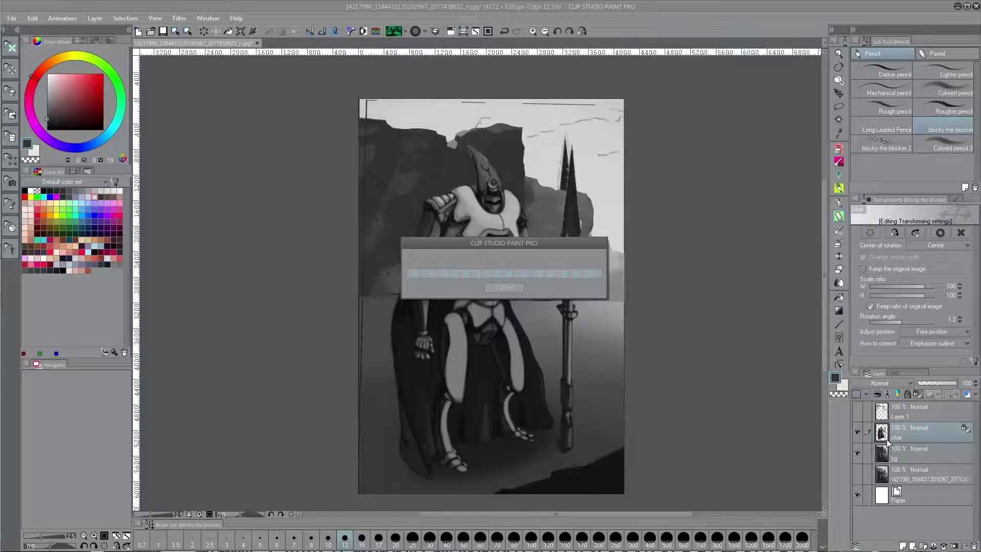
Cover the old spear tip and sketchy sky marks on the bg layer with sampled sky grey, using Paint tool SAI at sizes 600 and 300.
click(912, 452)
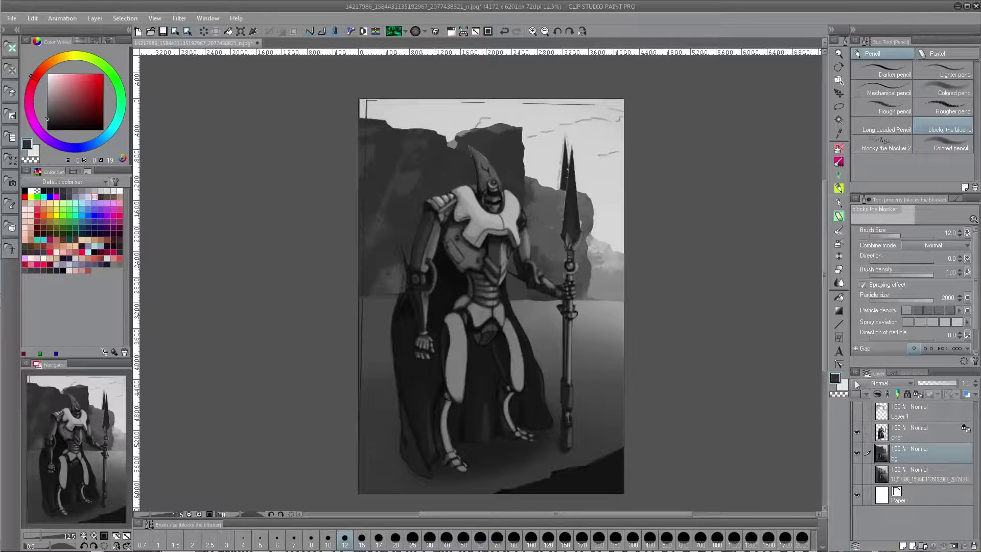
click(838, 148)
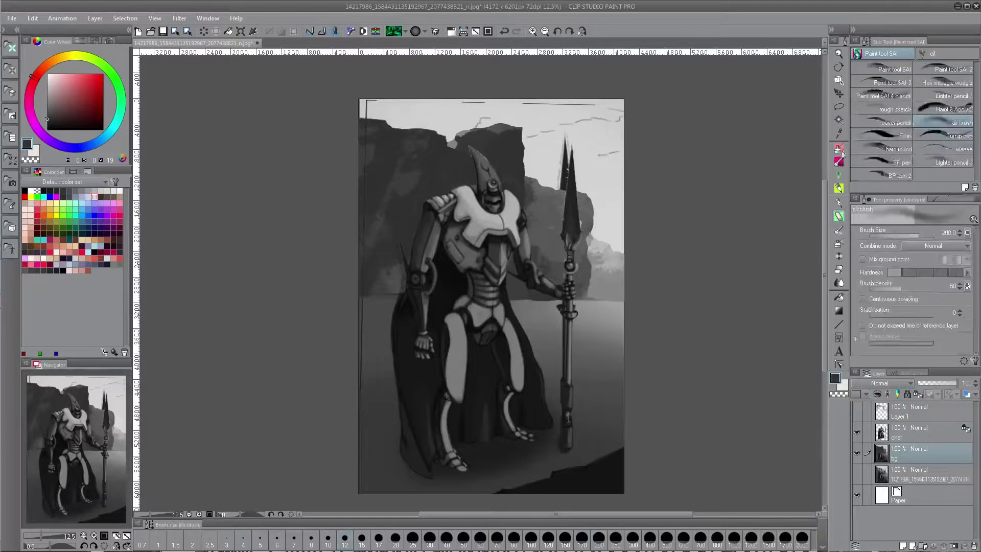
alt+click(542, 138)
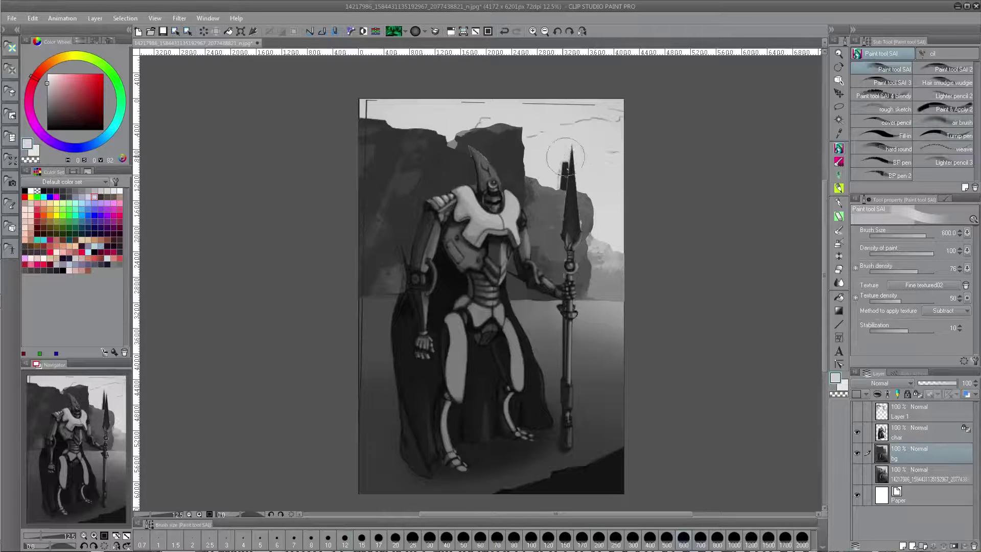
mouse_move(566, 157)
mouse_down()
mouse_move(588, 162)
mouse_move(554, 169)
mouse_move(580, 179)
mouse_up()
key([)
key([)
key([)
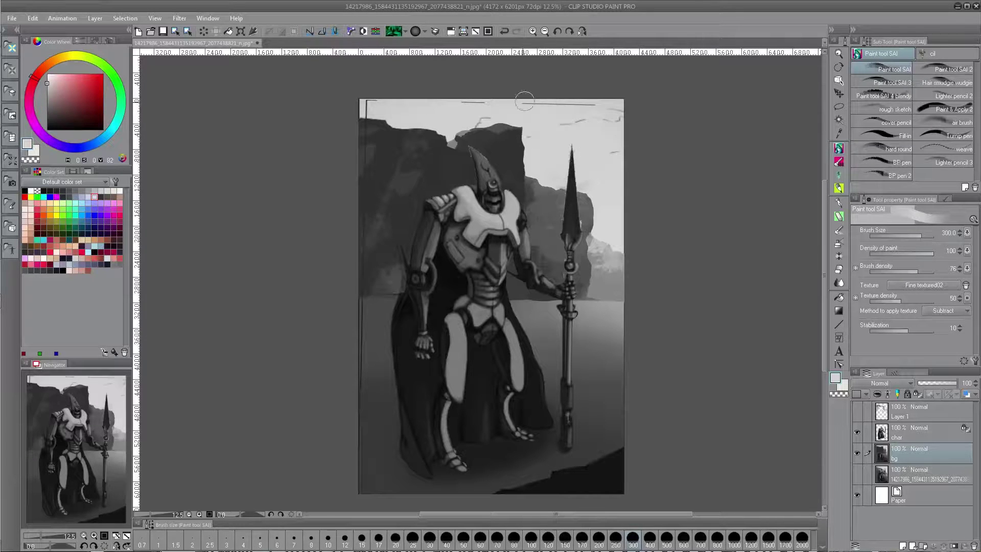
mouse_move(525, 101)
mouse_down()
mouse_move(483, 118)
mouse_move(480, 110)
mouse_up()
mouse_move(602, 109)
mouse_down()
mouse_move(641, 100)
mouse_move(631, 130)
mouse_move(671, 106)
mouse_move(605, 124)
mouse_move(718, 106)
mouse_up()
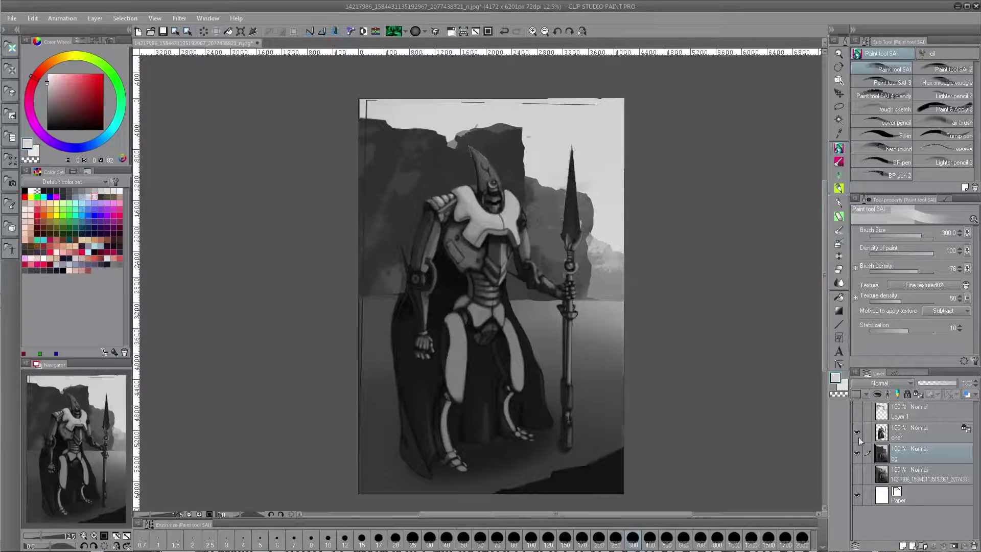
Erase the stray border lines along the upper and left edges of the char layer with transparent colour at size 300.
click(914, 440)
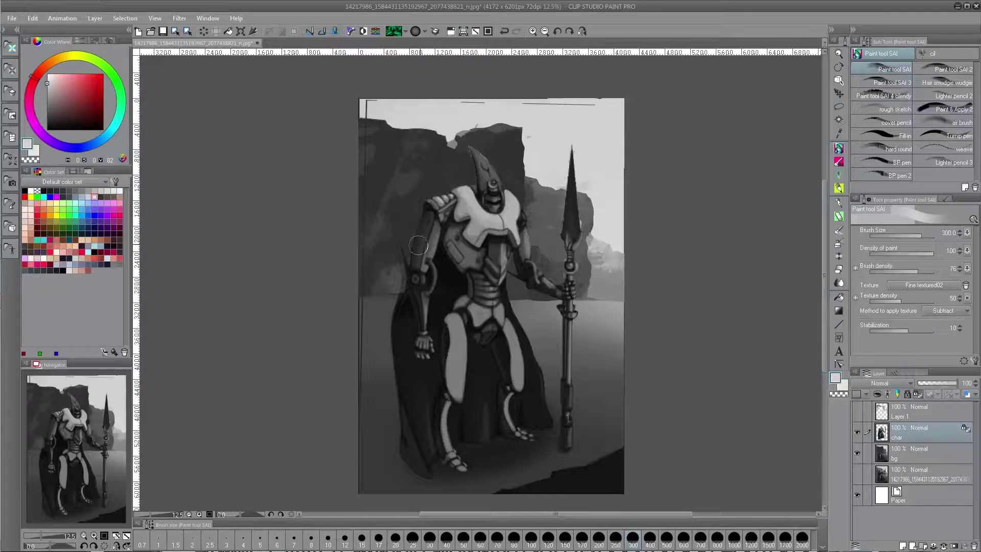
key(c)
drag(607, 103, 464, 106)
mouse_move(538, 99)
mouse_down()
mouse_move(362, 109)
mouse_move(370, 203)
mouse_move(371, 137)
mouse_move(358, 444)
mouse_up()
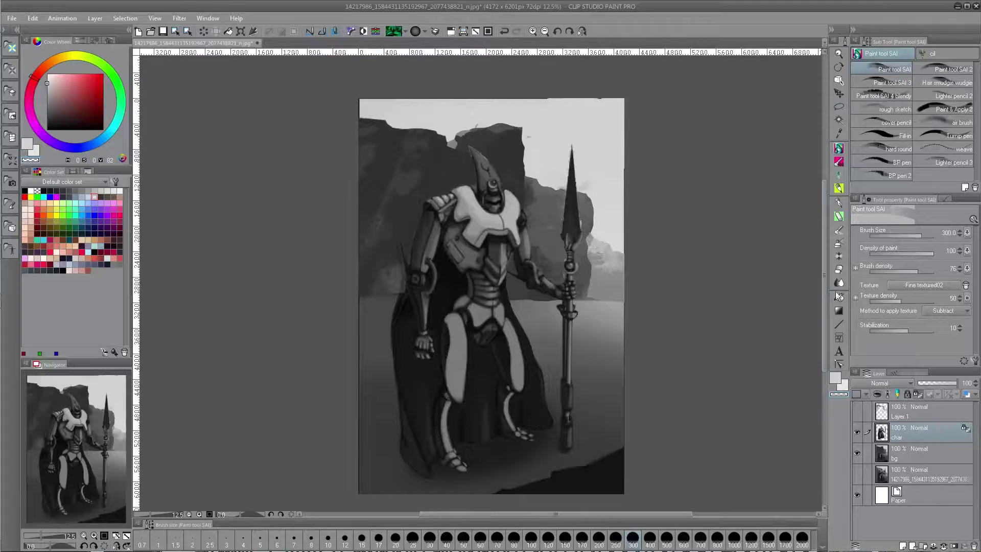
Compare the painting with and without Layer 1, and delete Layer 1.
click(908, 414)
click(918, 450)
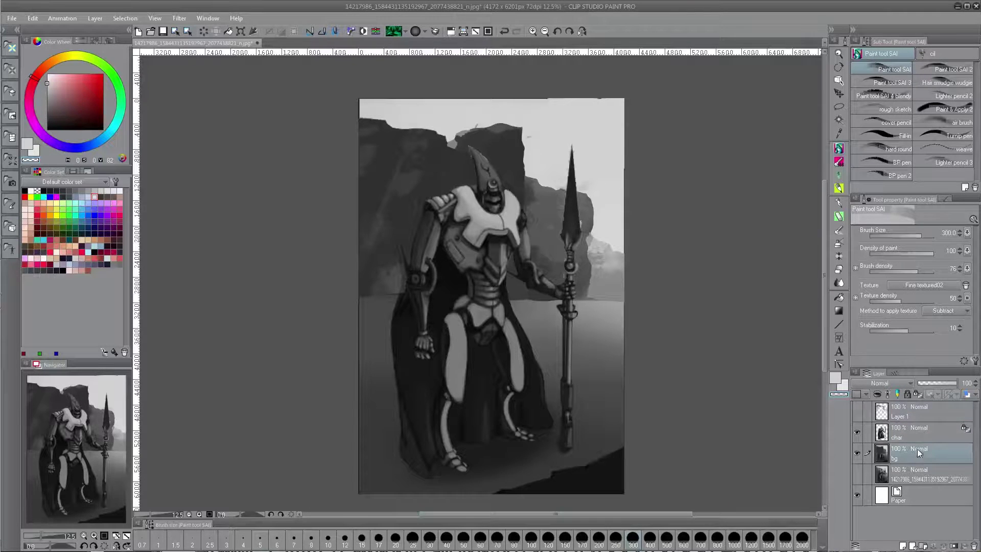
click(857, 413)
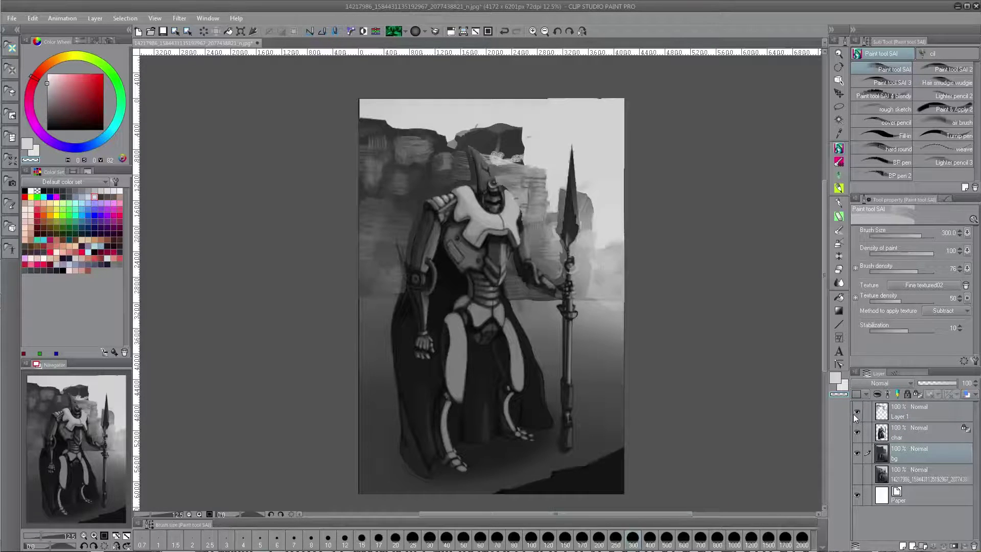
click(857, 414)
click(856, 414)
drag(947, 412, 974, 545)
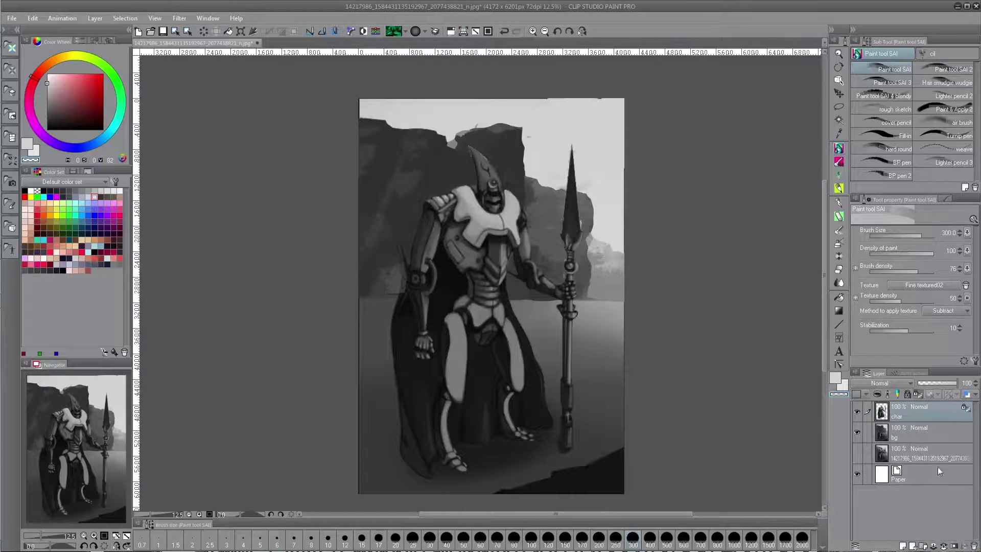
Rework the large cliff's face beside the character's head and arm on the bg layer with greys sampled from the rock.
click(903, 435)
alt+click(406, 268)
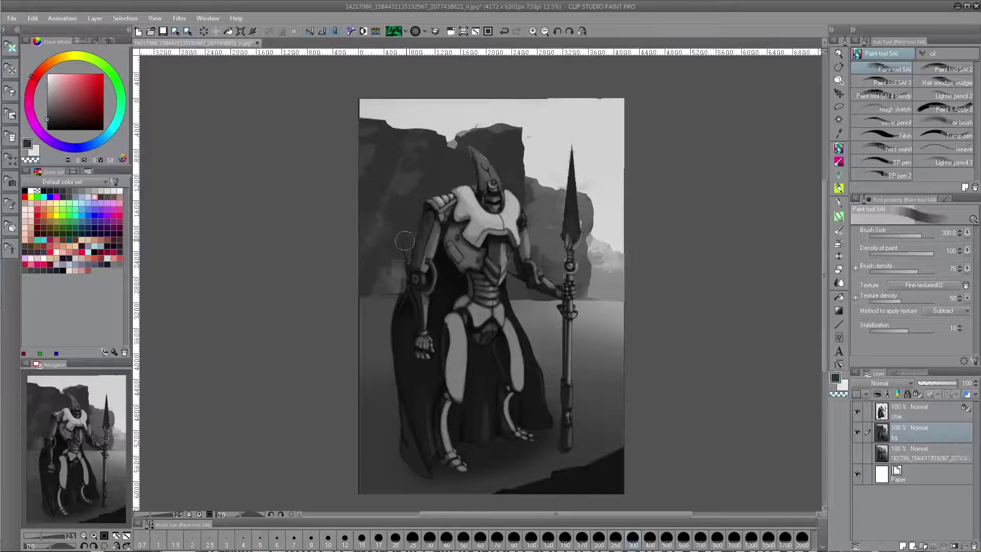
mouse_move(405, 241)
mouse_down()
mouse_move(399, 296)
mouse_move(410, 244)
mouse_move(394, 259)
mouse_up()
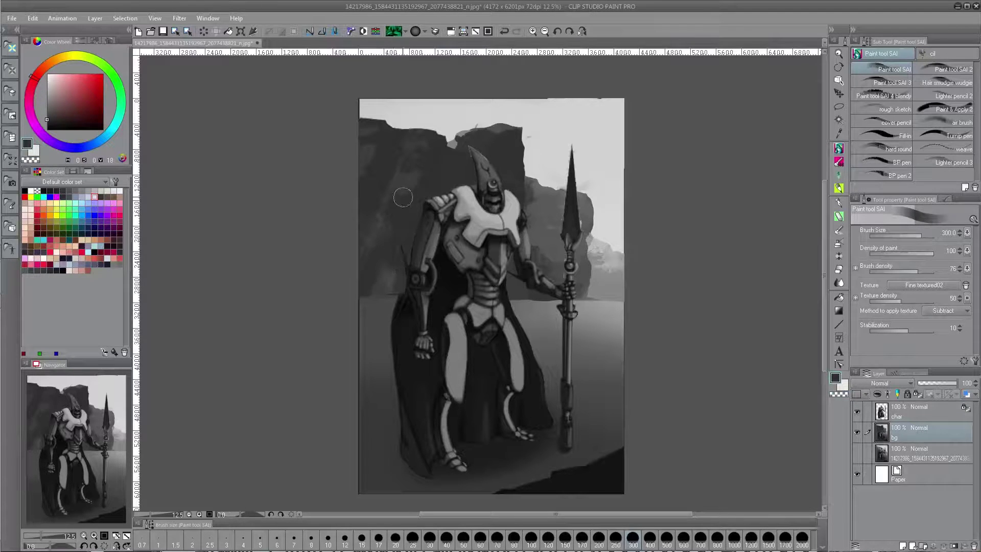
alt+click(402, 185)
drag(398, 223, 419, 202)
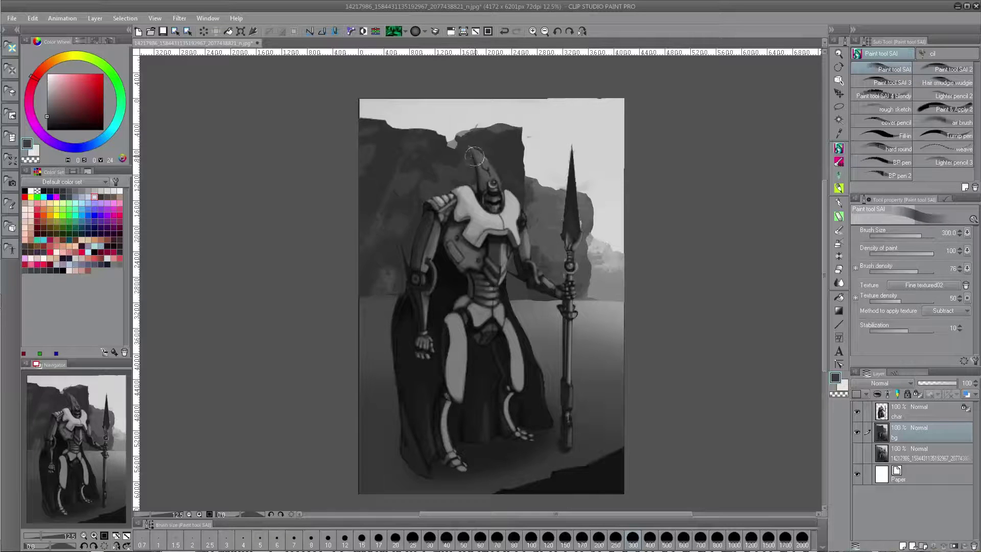
alt+click(510, 170)
drag(463, 162, 409, 243)
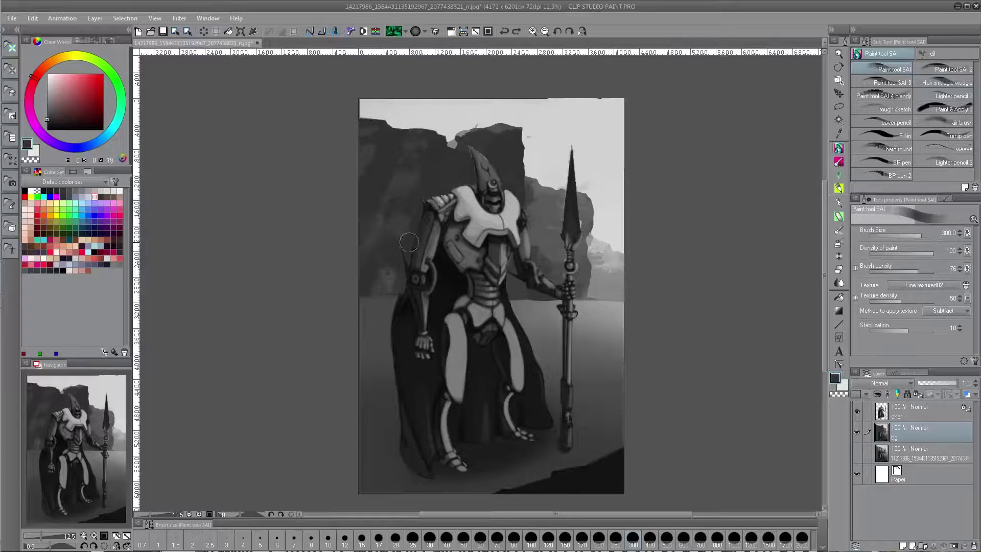
drag(407, 200, 407, 234)
Soften the large cliff's base behind the character's arm with greys sampled from the cliff and the ground.
alt+click(396, 216)
alt+click(370, 193)
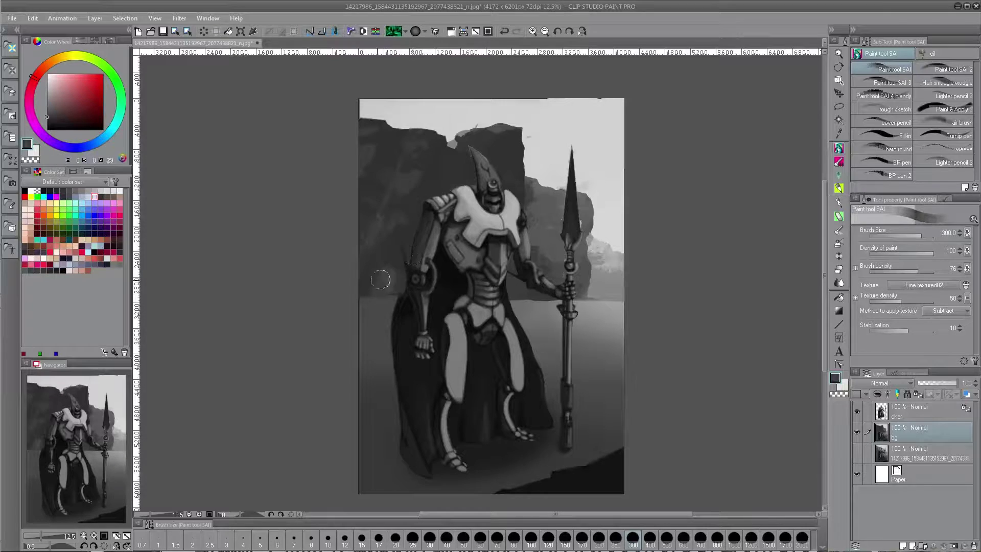
alt+click(386, 283)
alt+click(372, 310)
mouse_move(382, 302)
mouse_down()
mouse_move(406, 295)
mouse_move(380, 281)
mouse_move(382, 291)
mouse_move(341, 287)
mouse_move(367, 318)
mouse_move(371, 284)
mouse_move(358, 290)
mouse_move(400, 261)
mouse_up()
alt+click(406, 225)
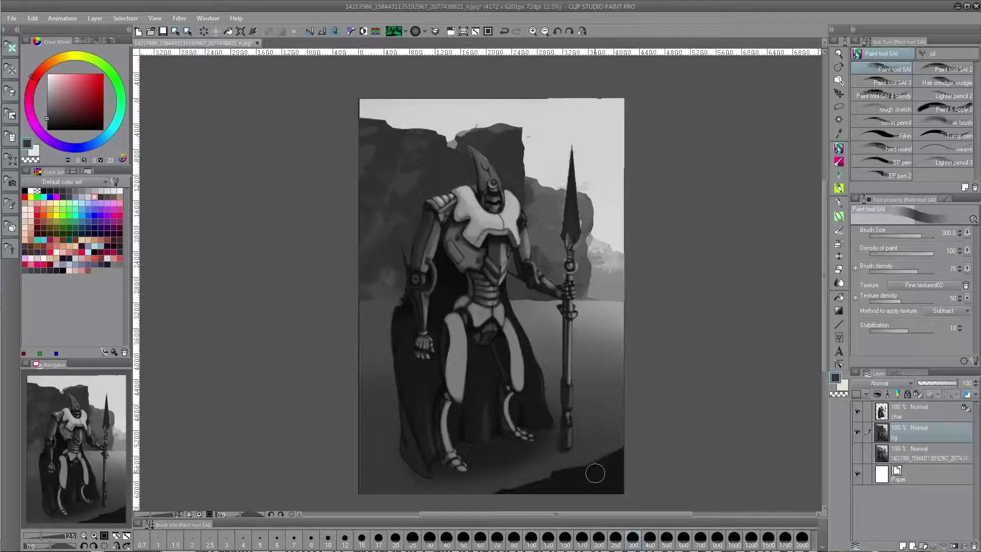
Break up the hard edge of the dark foreground rock with sampled ground grey and near-black.
alt+click(591, 453)
mouse_move(558, 470)
mouse_down()
mouse_move(631, 464)
mouse_move(587, 463)
mouse_move(627, 457)
mouse_move(546, 492)
mouse_move(592, 479)
mouse_move(550, 492)
mouse_move(576, 481)
mouse_move(604, 493)
mouse_move(573, 486)
mouse_move(564, 496)
mouse_move(600, 495)
mouse_move(571, 491)
mouse_move(573, 481)
mouse_move(543, 501)
mouse_move(550, 482)
mouse_move(521, 486)
mouse_move(554, 486)
mouse_up()
alt+click(576, 482)
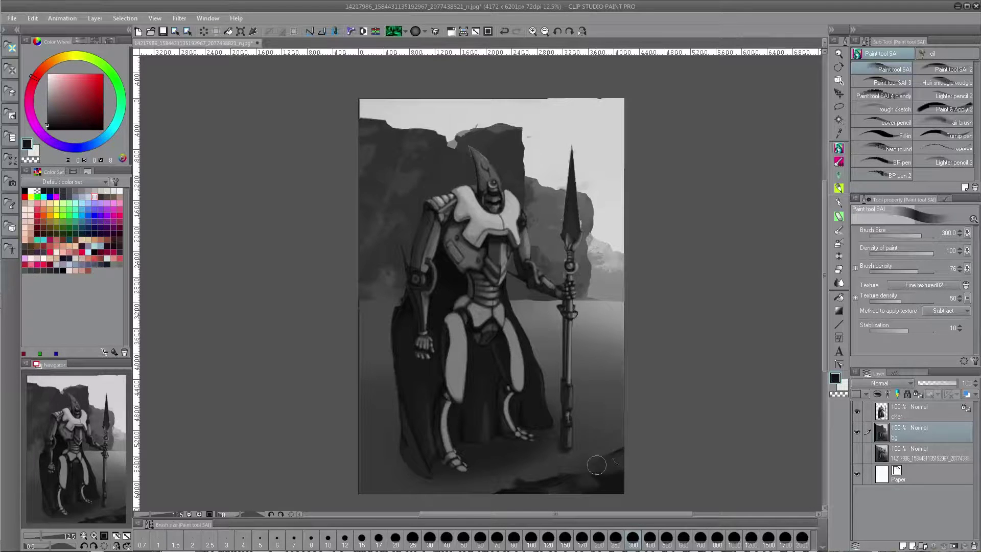
drag(618, 463, 605, 381)
drag(527, 408, 605, 397)
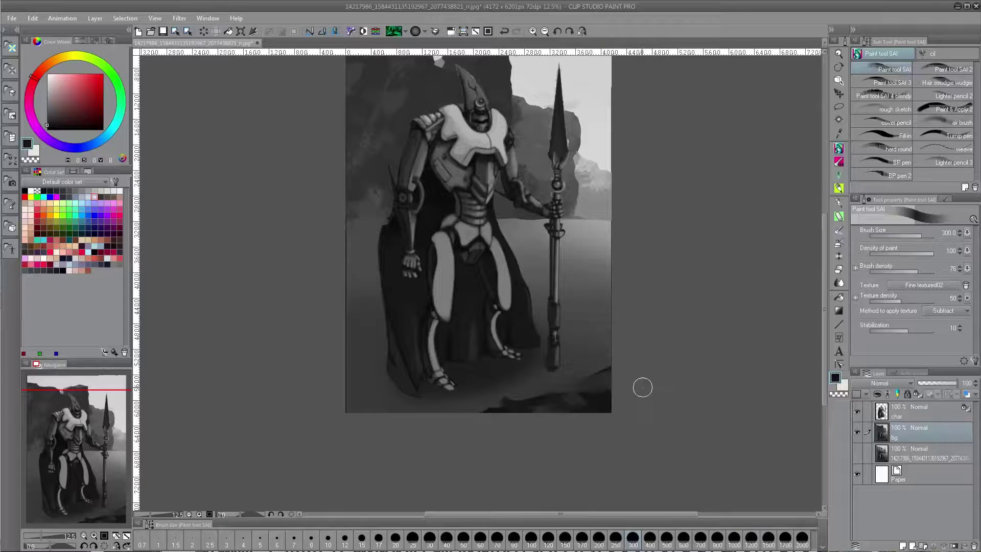
Blend the foreground rock into the ground with greys repeatedly sampled along its edge and surface.
alt+click(597, 366)
mouse_move(596, 367)
mouse_down()
mouse_move(611, 362)
mouse_move(596, 392)
mouse_up()
alt+click(522, 407)
alt+click(483, 412)
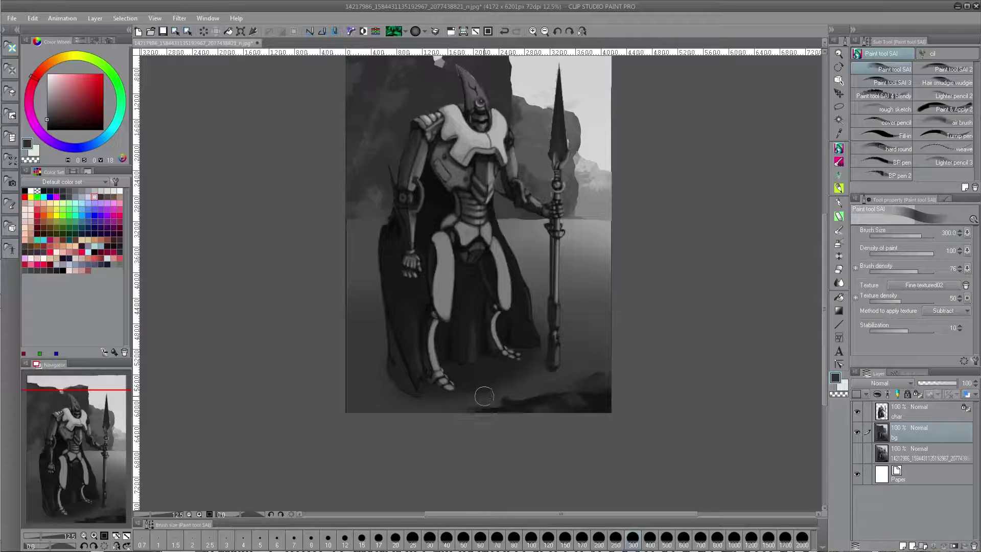
alt+click(512, 396)
alt+click(538, 406)
alt+click(583, 396)
alt+click(580, 399)
drag(589, 404, 612, 399)
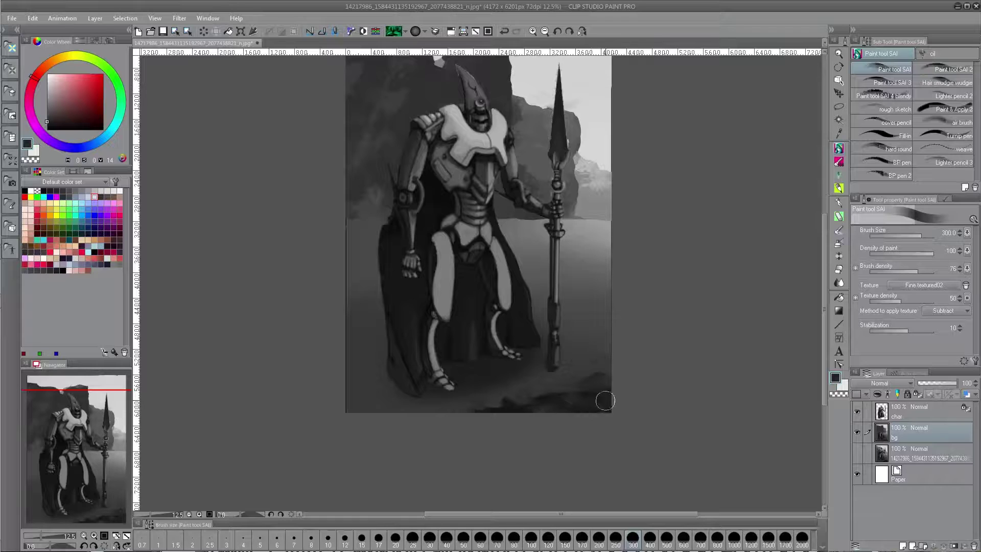
Deepen the foreground rock in the canvas's lower right corner with near-black sampled from it.
drag(671, 353, 567, 366)
alt+click(456, 419)
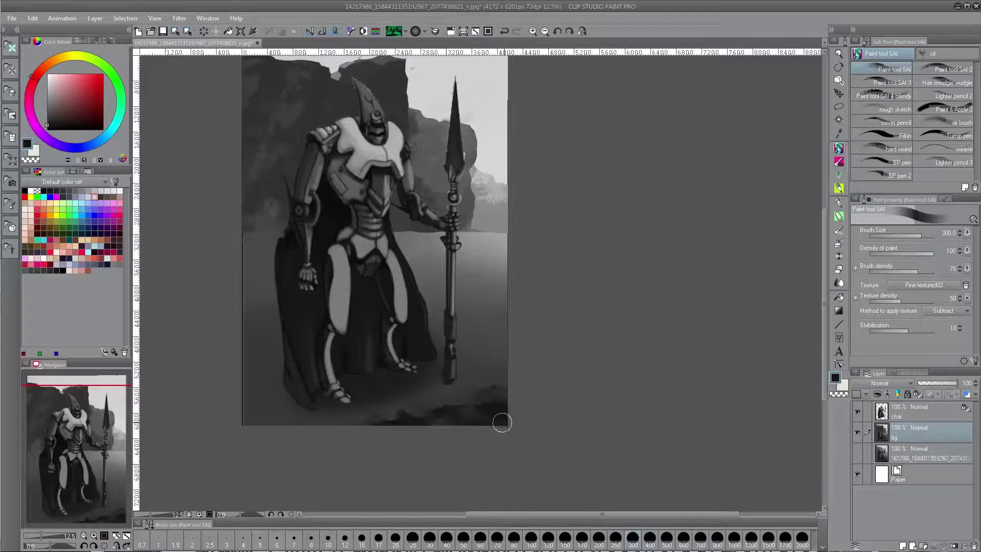
mouse_move(501, 422)
mouse_down()
mouse_move(496, 401)
mouse_move(508, 392)
mouse_move(513, 402)
mouse_move(494, 405)
mouse_up()
drag(547, 241, 598, 259)
drag(573, 176, 633, 210)
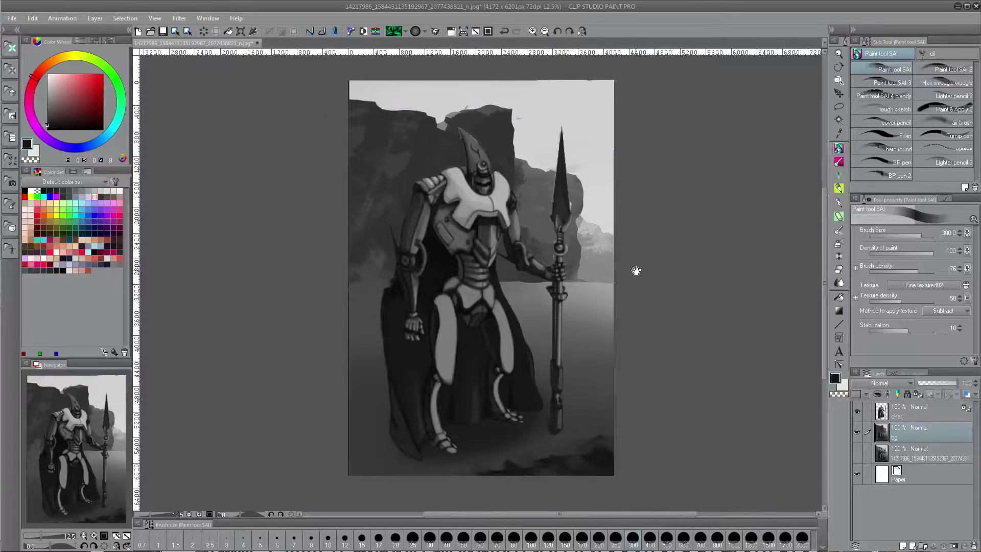
drag(625, 269, 601, 253)
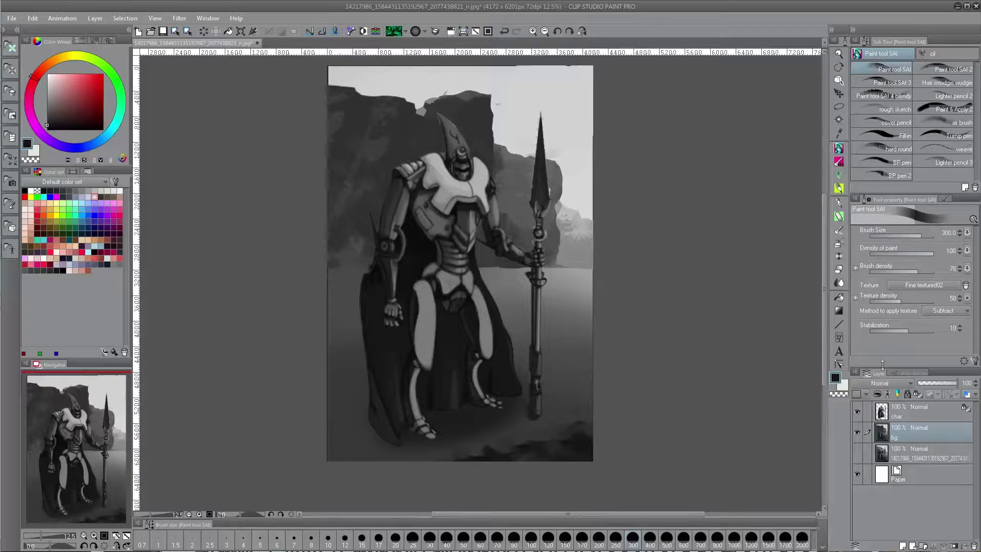
Add a new layer above the char layer.
click(913, 407)
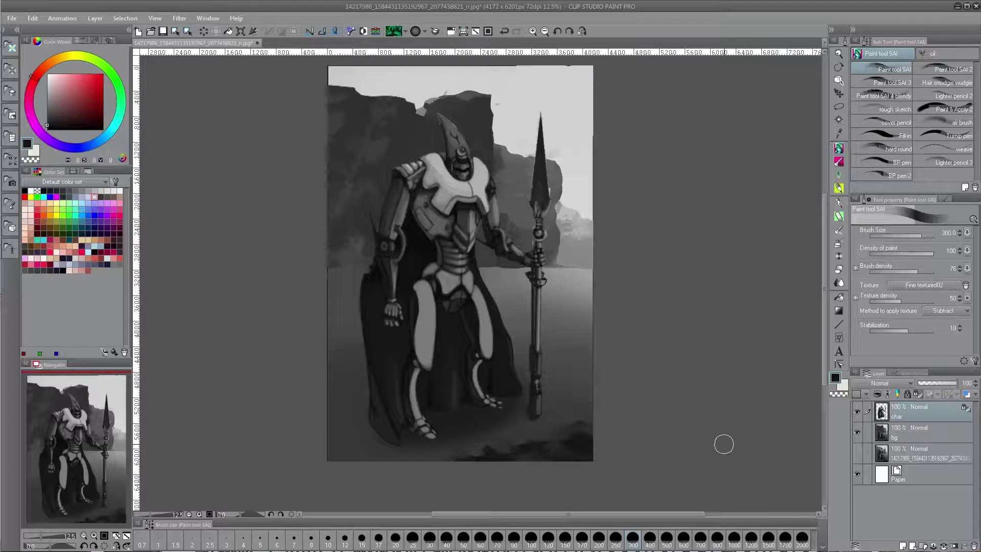
click(902, 546)
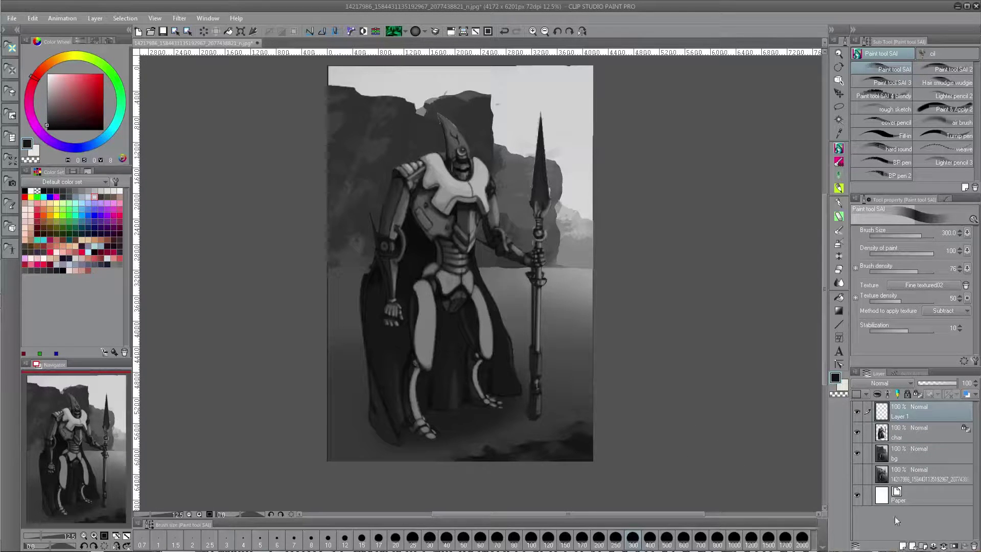
drag(625, 348, 650, 450)
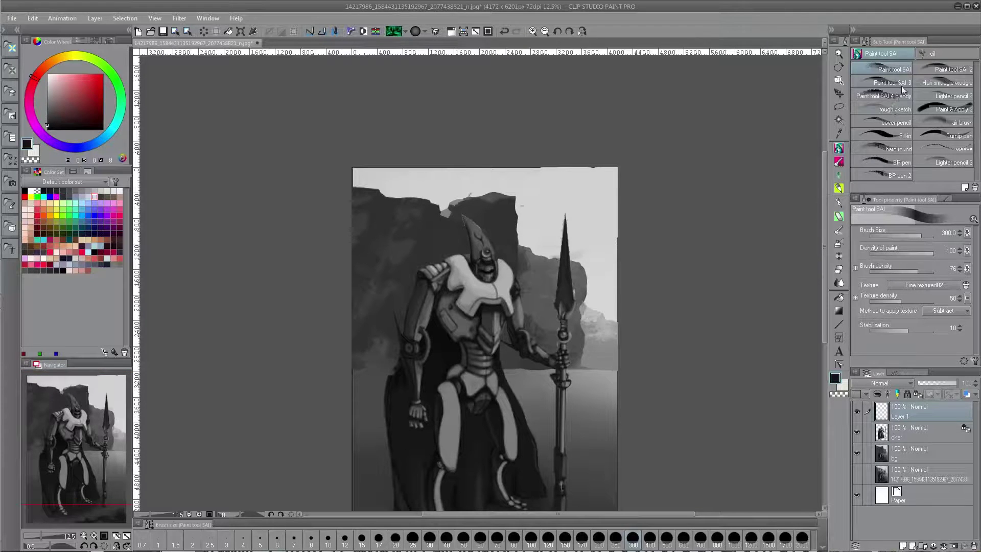
Stamp a dark grey disc in the sky above the spear tip with Paint & Apply 2 at size 800, using grey sampled from the painting.
click(953, 109)
key(])
key(])
key(])
key(])
key(])
key(])
key(])
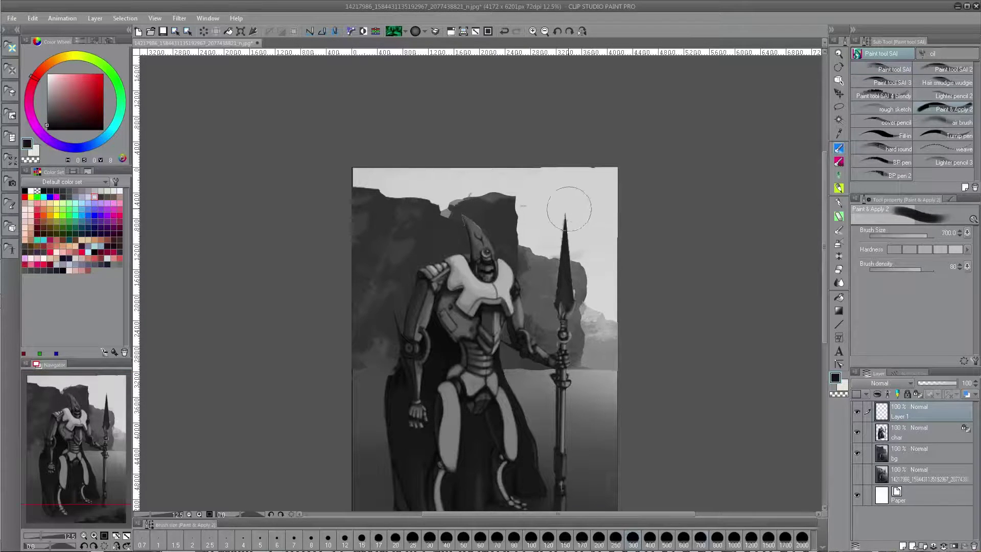
drag(582, 269, 514, 250)
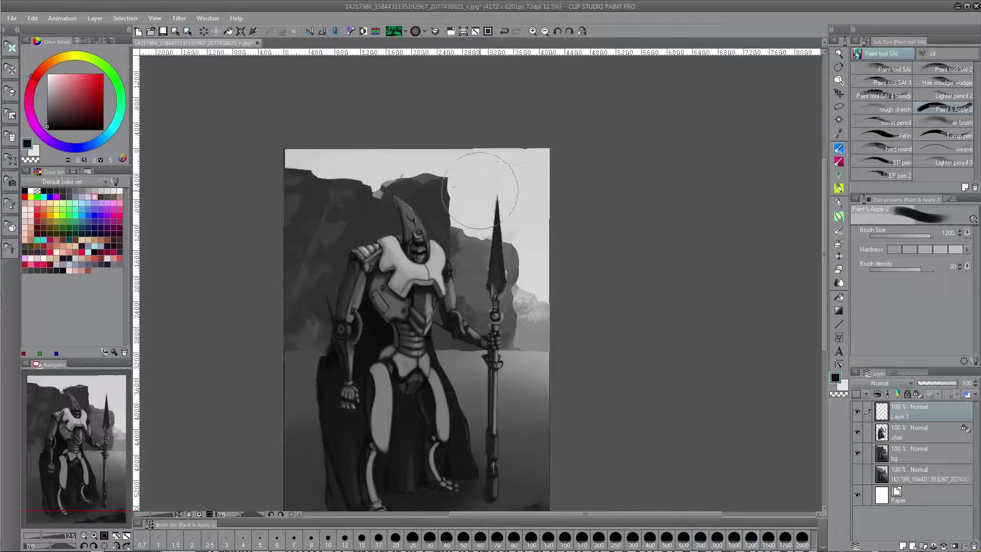
key(bracketleft)
key(bracketleft)
alt+click(359, 298)
alt+click(343, 297)
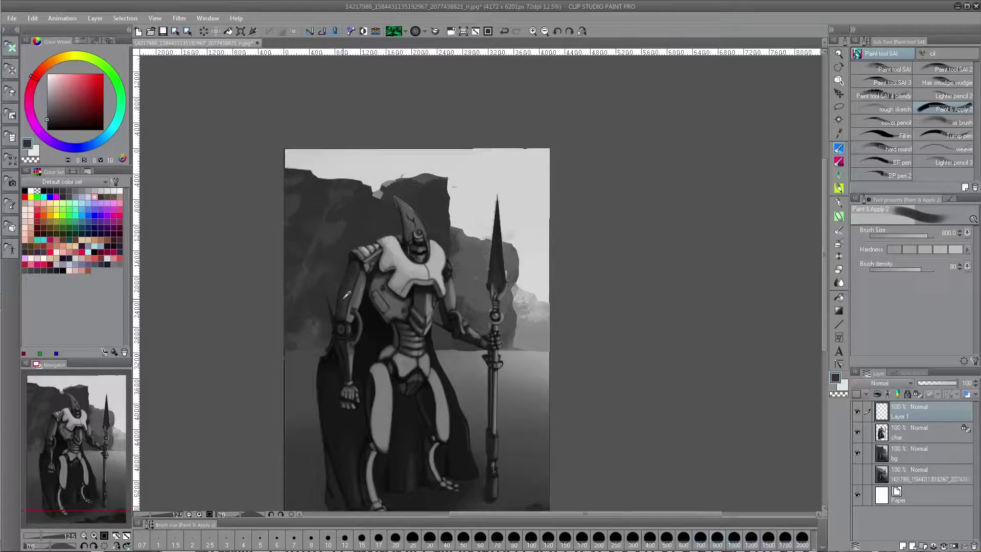
click(521, 183)
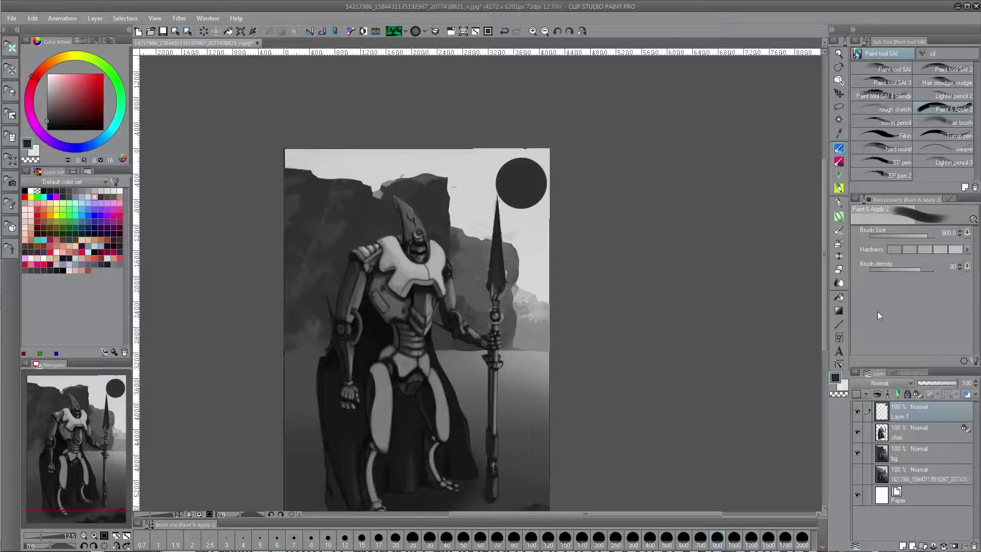
Lock Layer 1's transparent pixels and paint mid grey over the disc with Paint & Apply 2 at size 500.
click(920, 393)
click(81, 190)
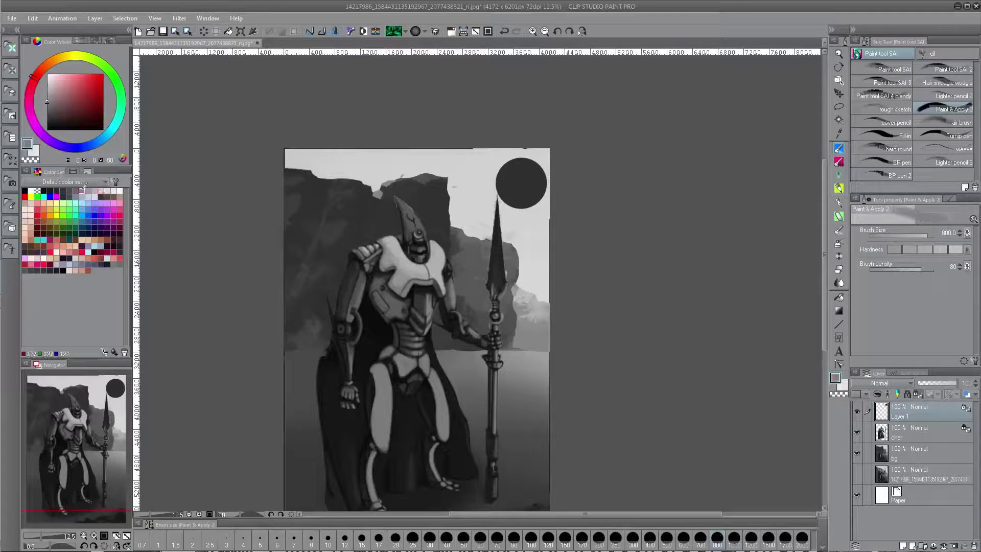
key(bracketleft)
key(bracketleft)
key(bracketleft)
mouse_move(510, 176)
mouse_down()
mouse_move(520, 171)
mouse_move(521, 184)
mouse_move(517, 172)
mouse_move(509, 187)
mouse_up()
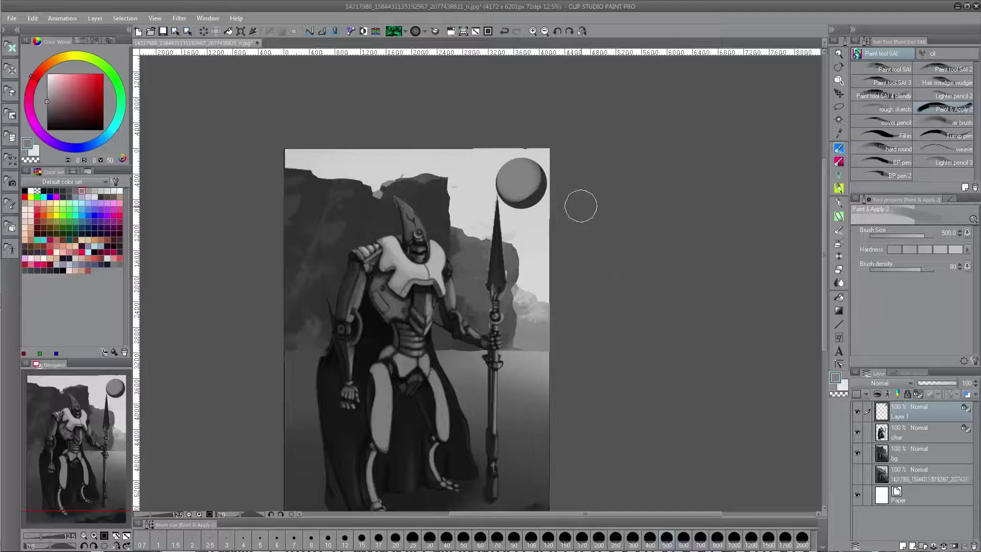
Switch to Windows Photo Viewer and examine the shaded spheres in the val relativity reference image, then close it.
drag(585, 240, 628, 213)
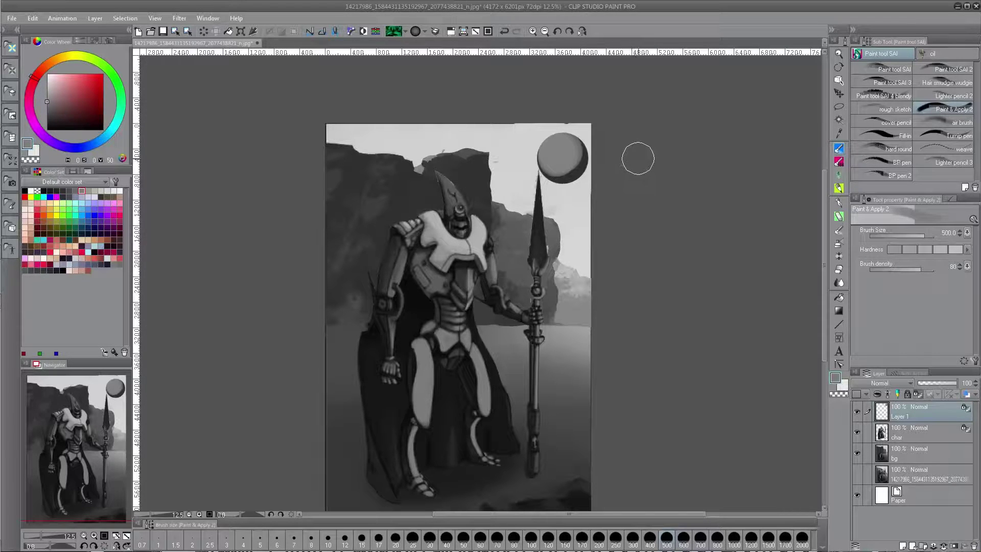
drag(625, 188, 607, 208)
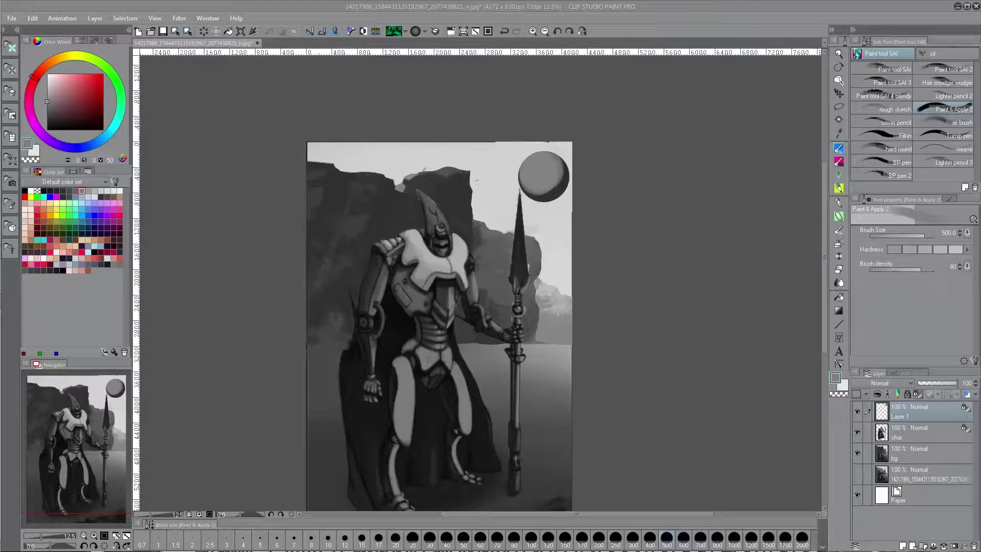
key(alt+Tab)
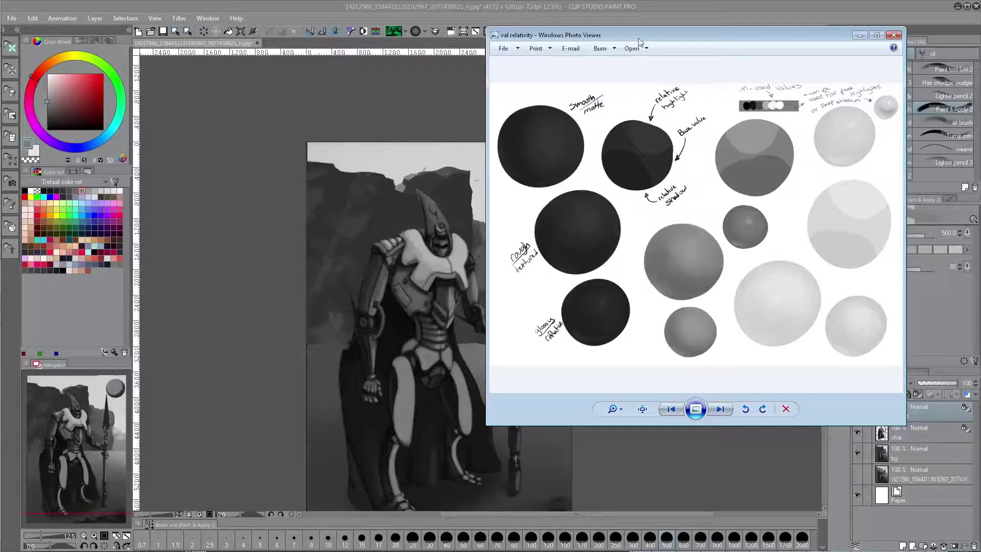
drag(639, 39, 721, 30)
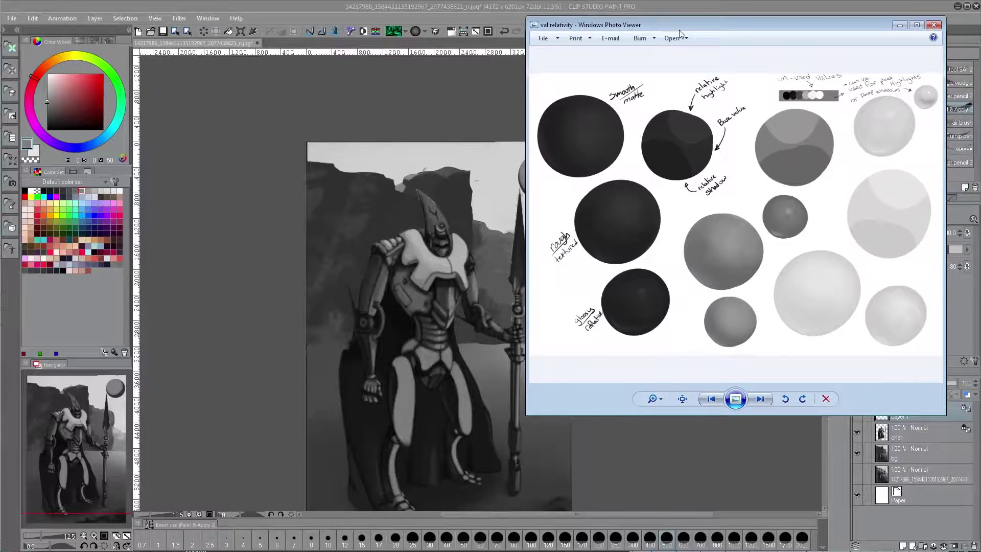
mouse_move(680, 34)
mouse_down()
mouse_move(707, 36)
mouse_move(643, 47)
mouse_move(694, 93)
mouse_move(391, 33)
mouse_move(382, 42)
mouse_move(643, 52)
mouse_move(676, 26)
mouse_move(708, 66)
mouse_up()
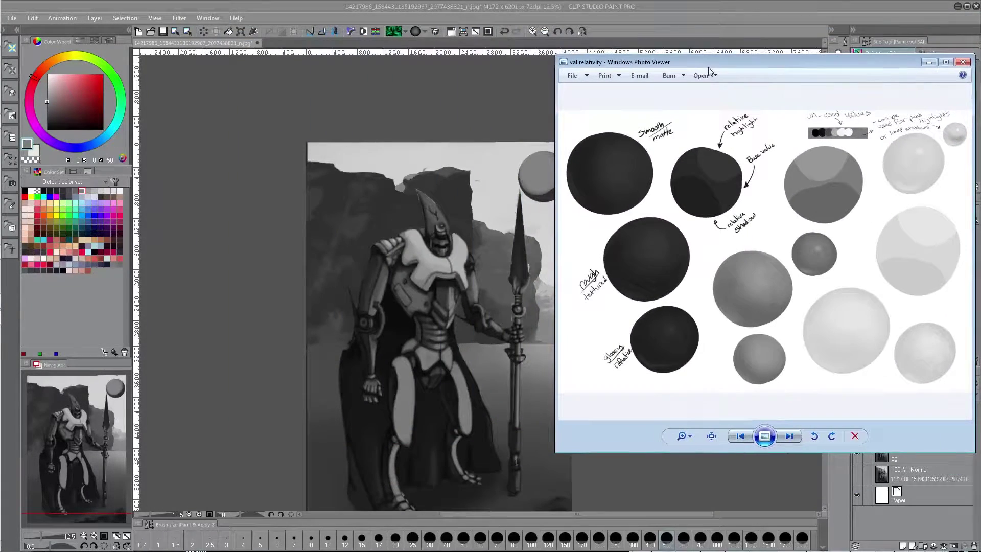
scroll(865, 223, up, 5)
scroll(866, 221, down, 2)
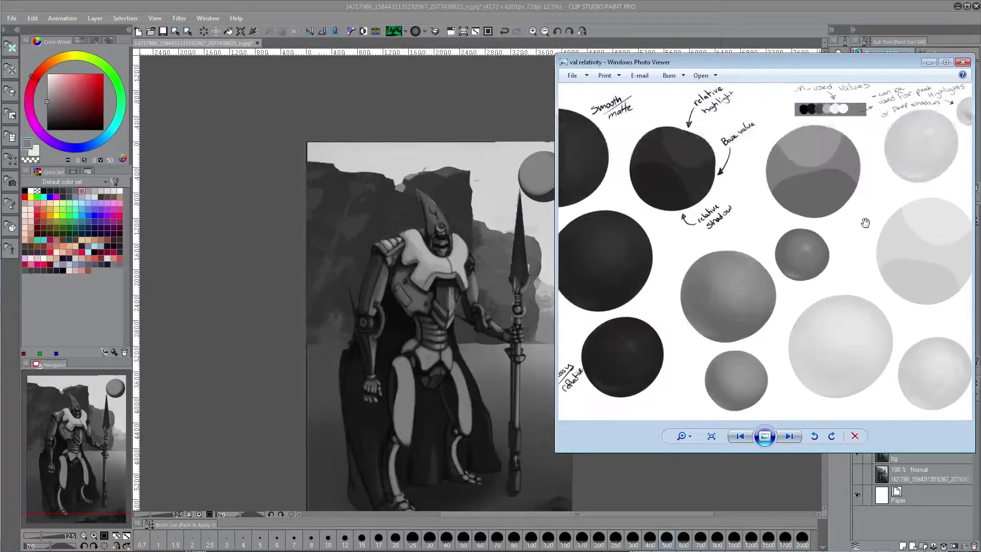
scroll(705, 281, down, 2)
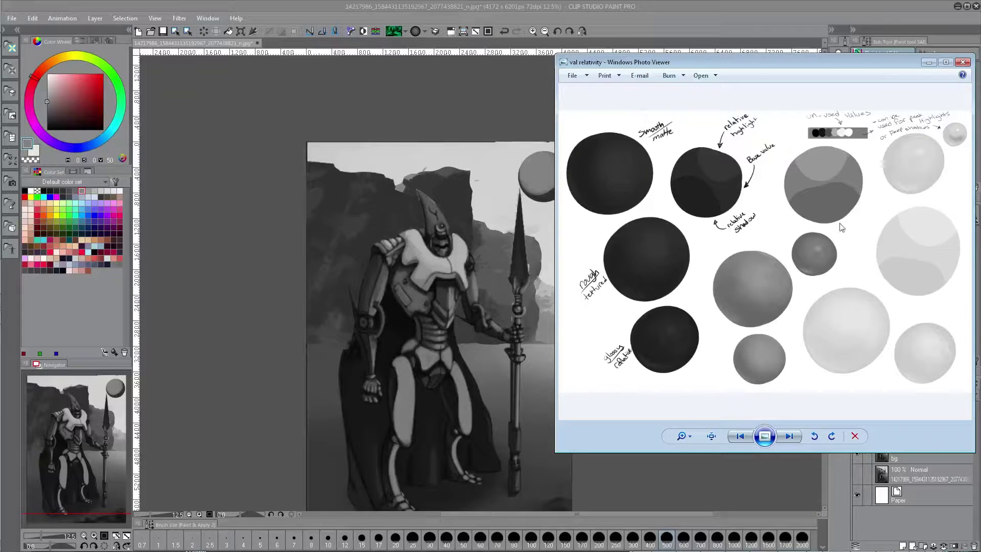
click(964, 63)
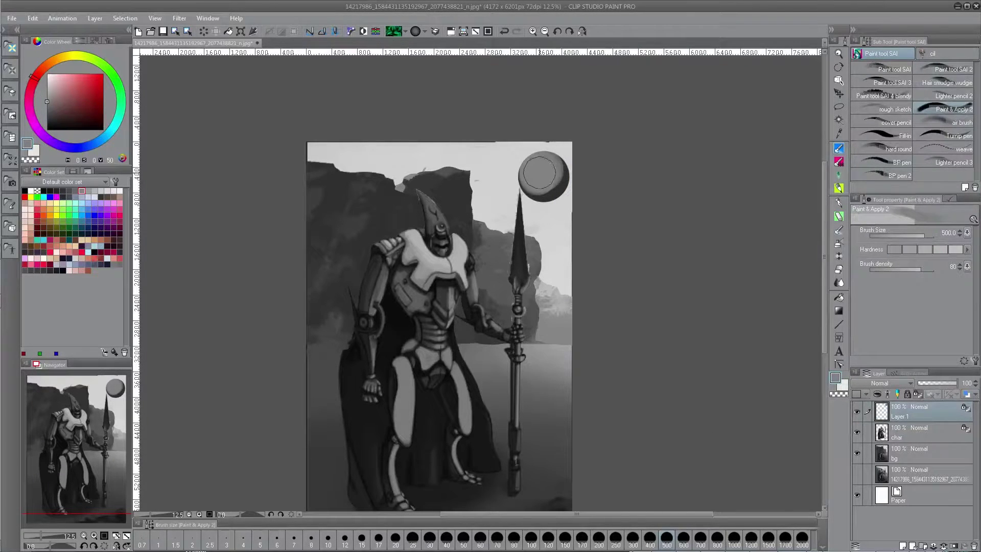
Even out the disc's mid grey at size 500 and shade its edges with dark greys sampled from the painting.
mouse_move(552, 168)
mouse_down()
mouse_move(548, 189)
mouse_move(533, 188)
mouse_move(526, 166)
mouse_move(542, 186)
mouse_move(558, 180)
mouse_move(541, 199)
mouse_move(549, 197)
mouse_move(556, 156)
mouse_move(551, 187)
mouse_up()
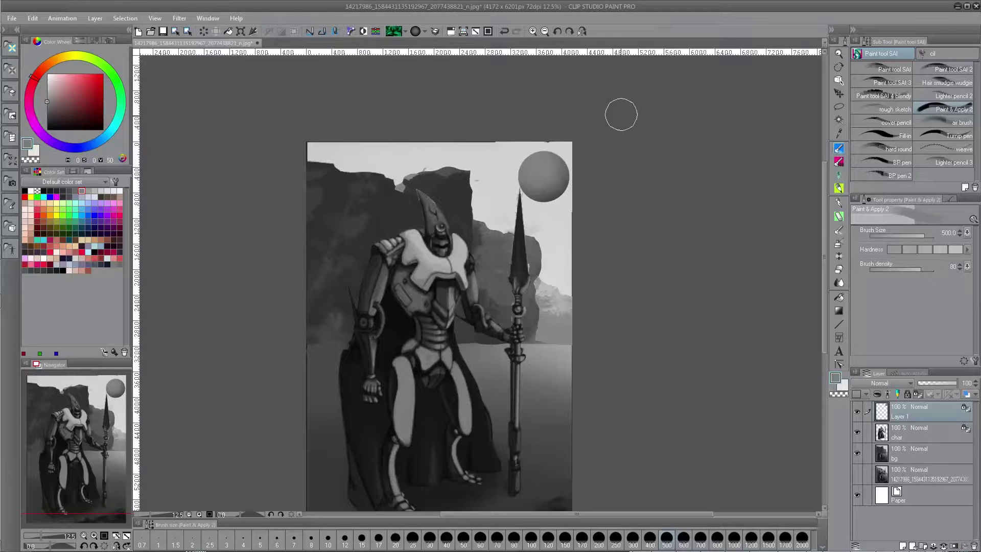
drag(620, 232, 570, 202)
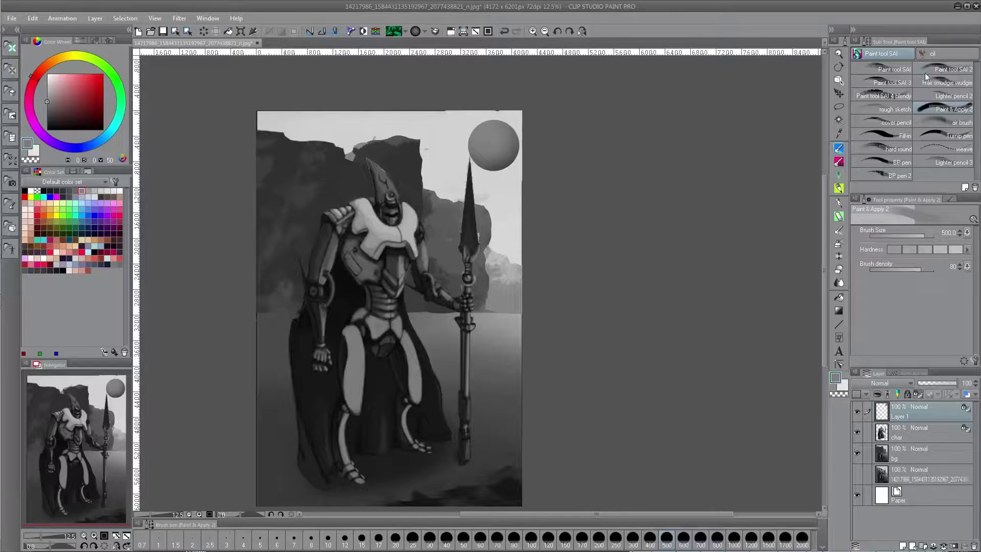
alt+click(495, 167)
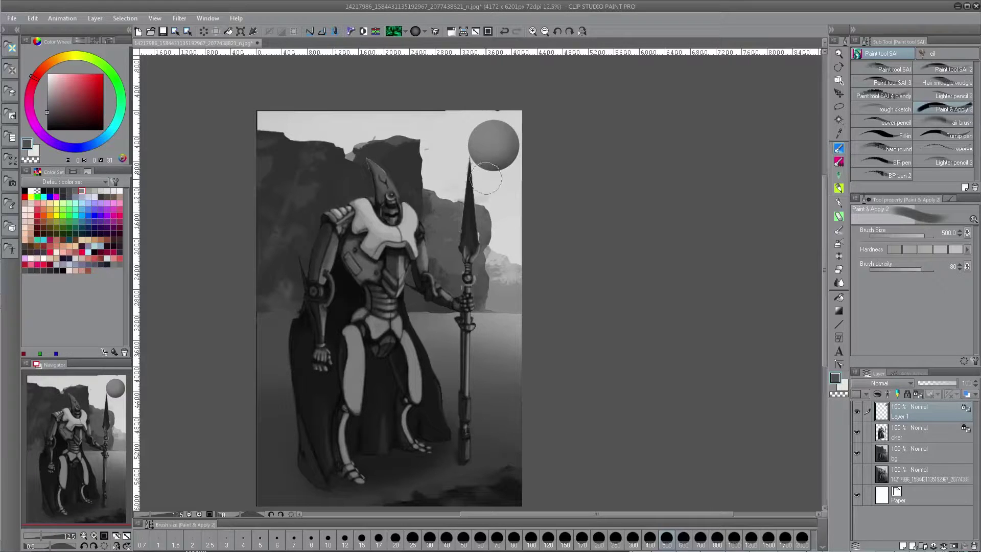
alt+click(403, 310)
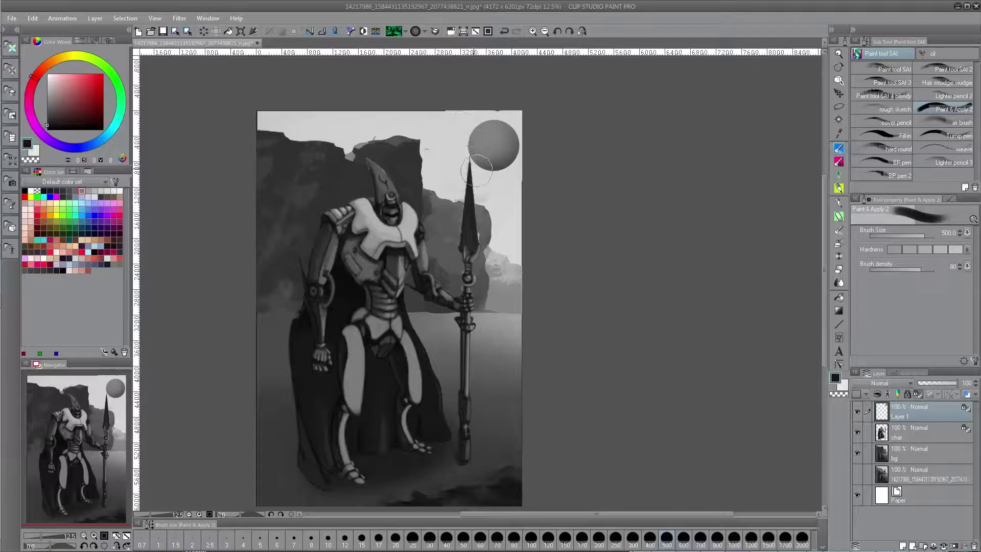
mouse_move(463, 134)
mouse_down()
mouse_move(468, 162)
mouse_move(490, 175)
mouse_move(513, 168)
mouse_move(505, 112)
mouse_move(515, 119)
mouse_move(489, 143)
mouse_move(504, 152)
mouse_move(483, 148)
mouse_move(507, 149)
mouse_move(489, 134)
mouse_move(488, 159)
mouse_move(483, 134)
mouse_move(504, 148)
mouse_move(491, 156)
mouse_move(503, 129)
mouse_move(496, 158)
mouse_move(508, 140)
mouse_move(484, 136)
mouse_move(481, 154)
mouse_move(480, 145)
mouse_move(509, 155)
mouse_move(498, 159)
mouse_move(508, 141)
mouse_move(509, 149)
mouse_move(479, 146)
mouse_move(476, 135)
mouse_move(507, 152)
mouse_move(477, 144)
mouse_move(489, 162)
mouse_move(509, 133)
mouse_move(498, 158)
mouse_up()
Paint a soft light area on the sphere's upper left at size 250 with light grey sampled from the sky.
key(bracketleft)
key(bracketleft)
alt+click(498, 139)
alt+click(503, 202)
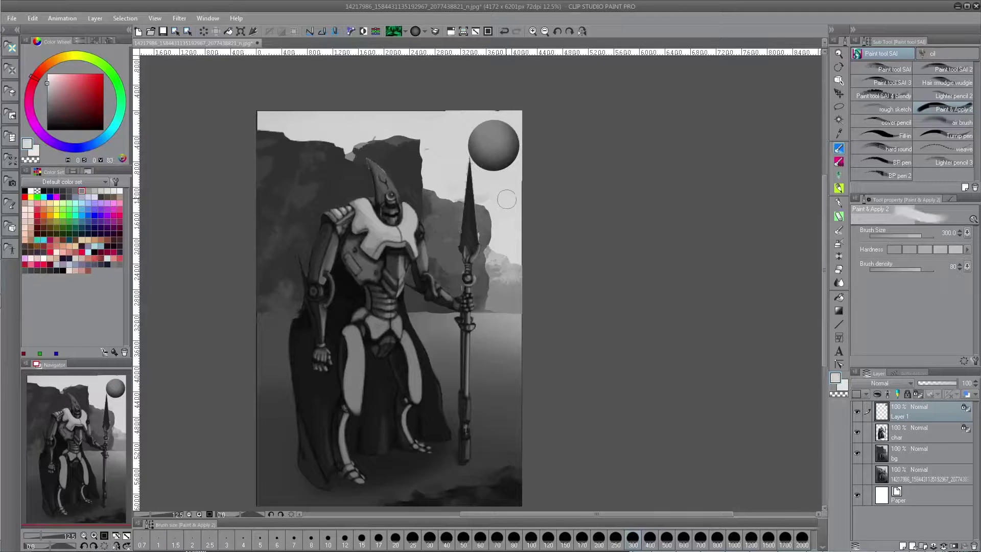
key([)
key([)
key([)
key(bracketright)
key(bracketright)
key(bracketright)
mouse_move(484, 133)
mouse_down()
mouse_move(483, 147)
mouse_move(495, 137)
mouse_up()
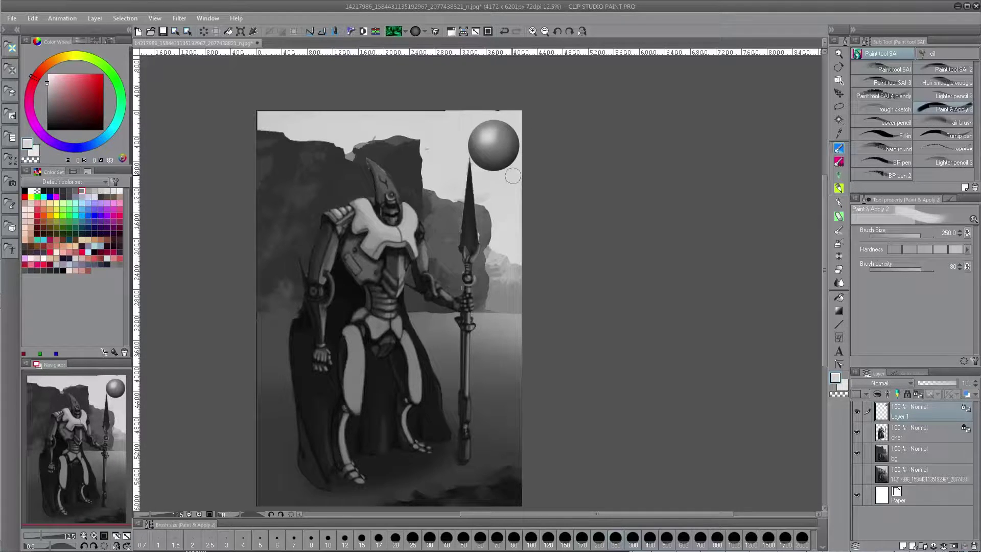
Dab a small near-white specular highlight on the sphere's upper left, starting at size 25, and undo the last stroke.
alt+click(499, 220)
key(bracketleft)
key(bracketleft)
key(bracketleft)
key(bracketleft)
key(bracketleft)
key(bracketleft)
key(bracketleft)
key(bracketleft)
drag(51, 79, 48, 75)
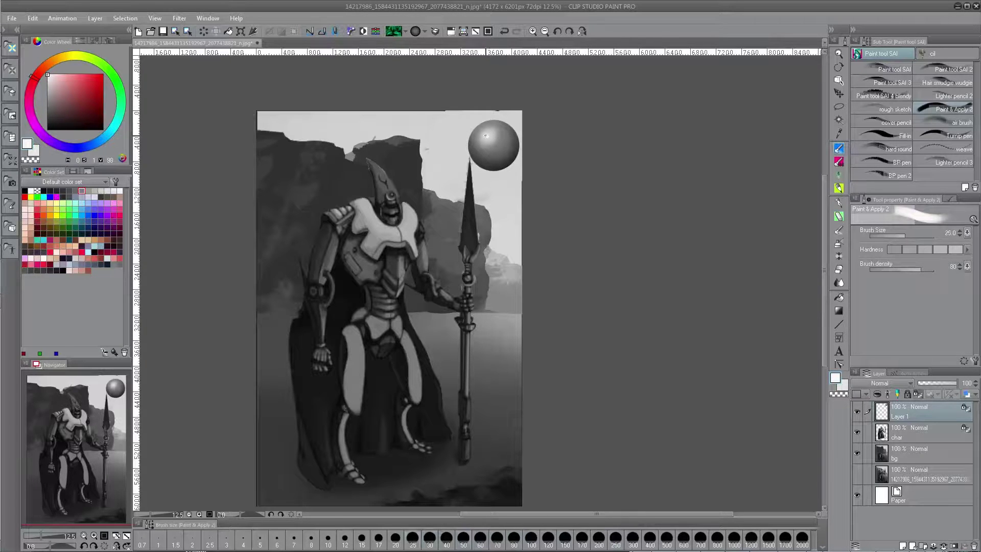
key(bracketleft)
key(bracketleft)
key(bracketleft)
key(bracketright)
key(bracketright)
key(bracketleft)
key(bracketleft)
key(bracketleft)
key(bracketright)
key(bracketright)
key(bracketright)
key(bracketright)
key(ctrl+z)
Brush over the sphere's lower half with Paint & Apply 2.
click(493, 162)
drag(513, 150, 484, 163)
key(bracketright)
key(bracketright)
key(bracketright)
Darken the sphere's middle with the air brush at size 500, using near-black sampled from the cape.
click(946, 123)
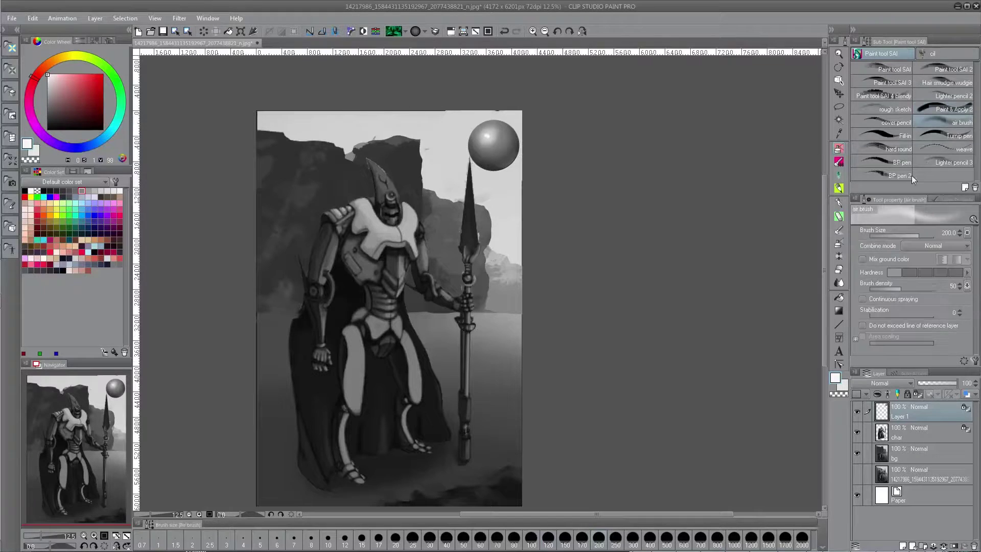
alt+click(354, 295)
key(bracketright)
key(bracketright)
key(bracketright)
key(bracketright)
drag(483, 145, 502, 153)
key(bracketleft)
key(bracketleft)
key(bracketleft)
key(ctrl+z)
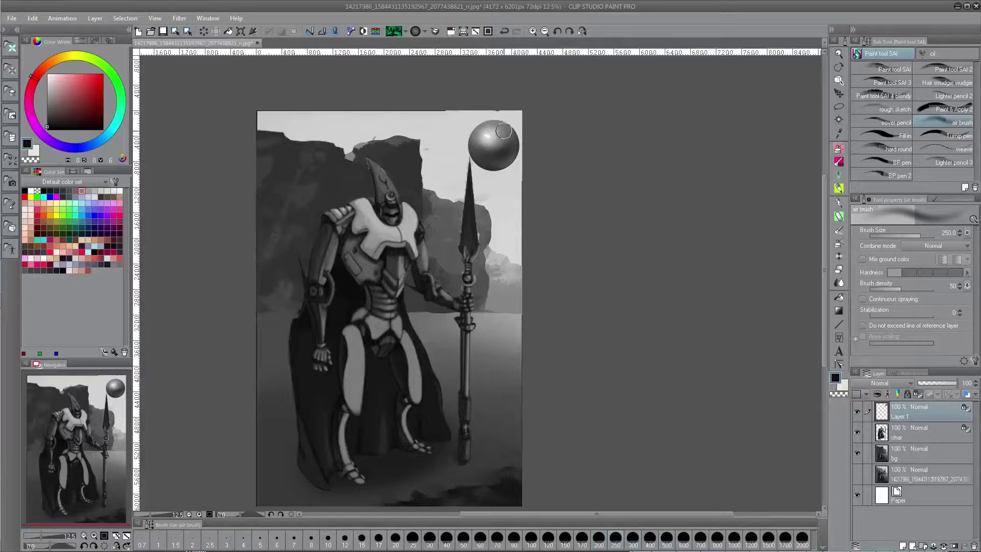
key(bracketright)
key(bracketright)
key(bracketright)
mouse_move(484, 148)
mouse_down()
mouse_move(500, 122)
mouse_move(495, 152)
mouse_up()
key(bracketleft)
key(bracketleft)
key(bracketleft)
key(bracketleft)
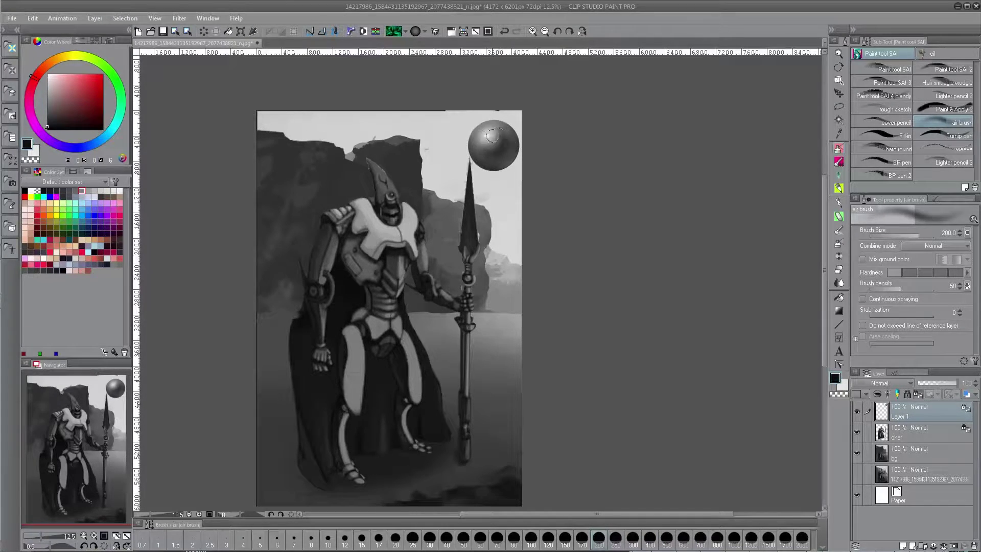
Deepen the sphere's core shadow and lower side with near-black air brush strokes at sizes from 100 to 300.
key(bracketright)
key(bracketright)
drag(496, 136, 483, 151)
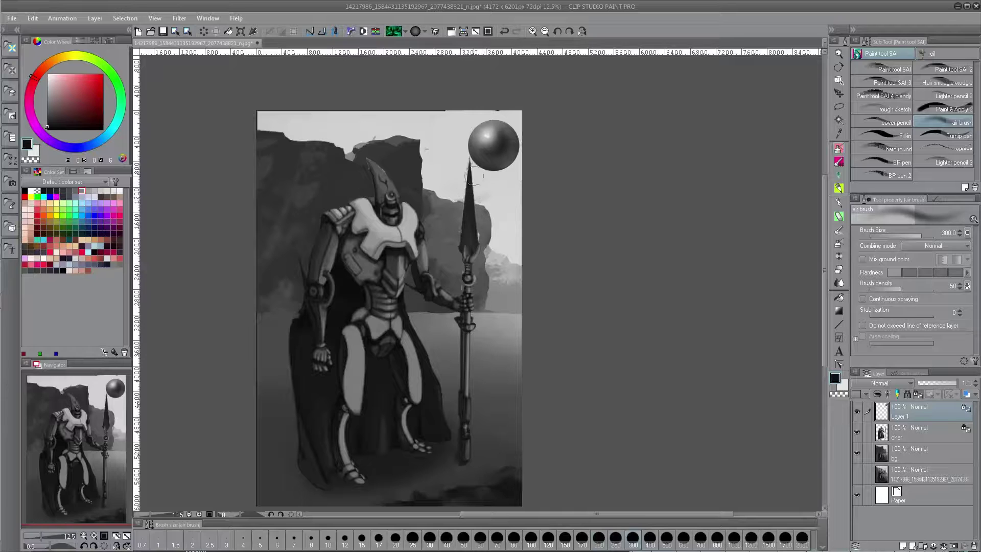
drag(546, 212, 522, 228)
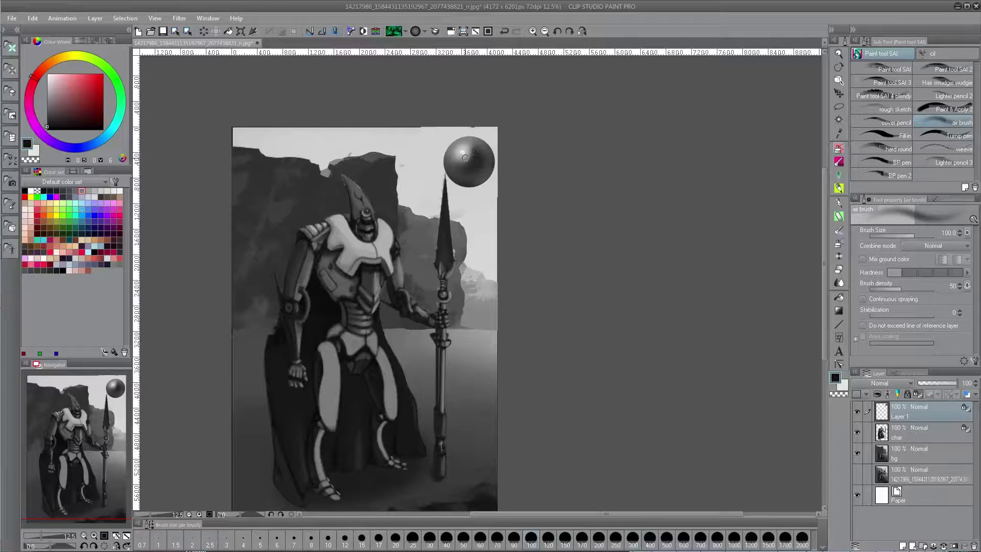
mouse_move(471, 164)
mouse_down()
mouse_move(452, 164)
mouse_move(478, 150)
mouse_up()
key(])
key(])
key(])
key(])
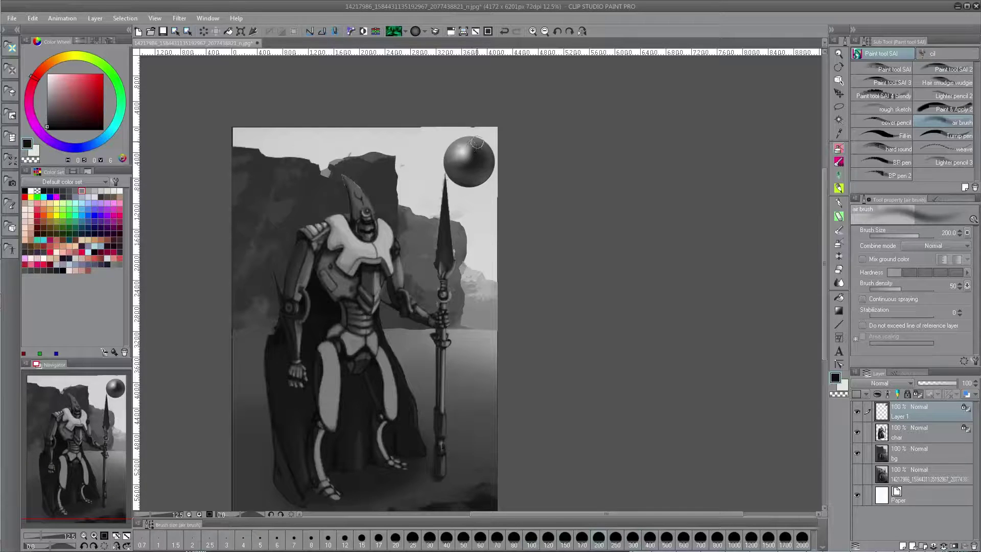
key(bracketright)
key(bracketright)
mouse_move(459, 163)
mouse_down()
mouse_move(477, 153)
mouse_move(482, 165)
mouse_move(457, 166)
mouse_move(493, 147)
mouse_move(471, 190)
mouse_up()
Add reflected light along the sphere's lower edge with the air brush at size 300, using grey sampled from the background.
drag(559, 229, 590, 241)
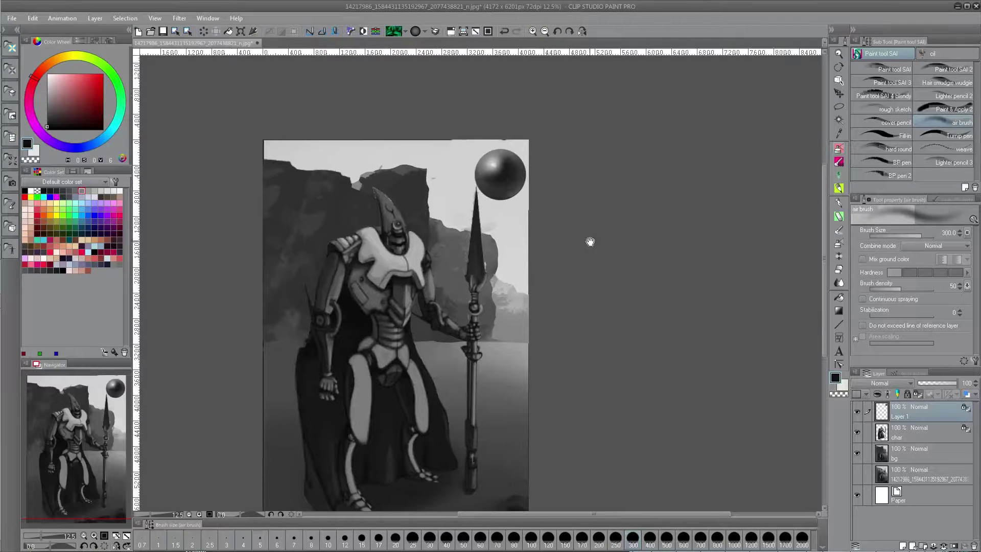
alt+click(511, 228)
key(bracketleft)
key(bracketleft)
key(bracketleft)
key(bracketright)
key(bracketright)
key(bracketright)
mouse_move(495, 192)
mouse_down()
mouse_move(516, 185)
mouse_move(499, 191)
mouse_up()
Draw fine dark surface marks near the sphere's highlight with the air brush at size 12, using near-black sampled from the sphere.
alt+click(511, 174)
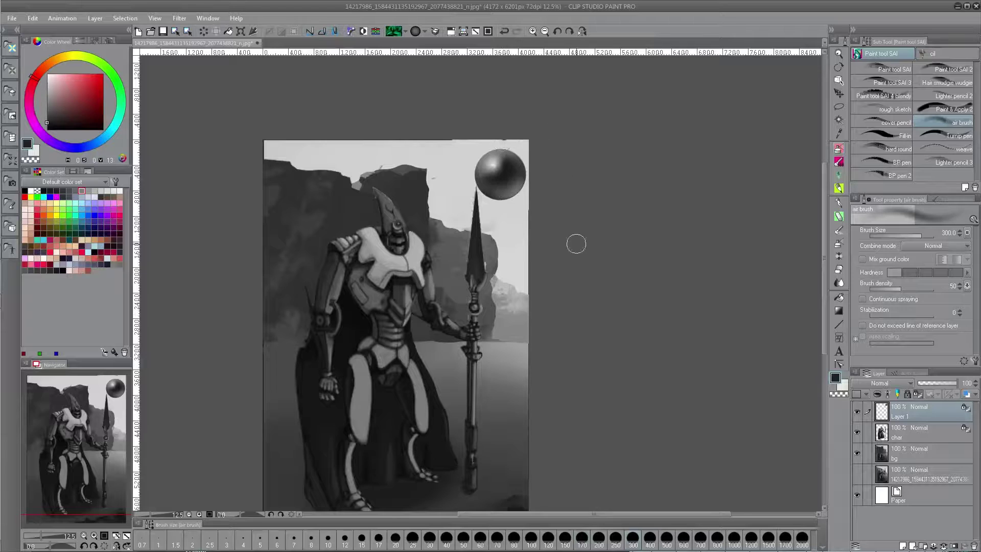
drag(640, 334, 552, 321)
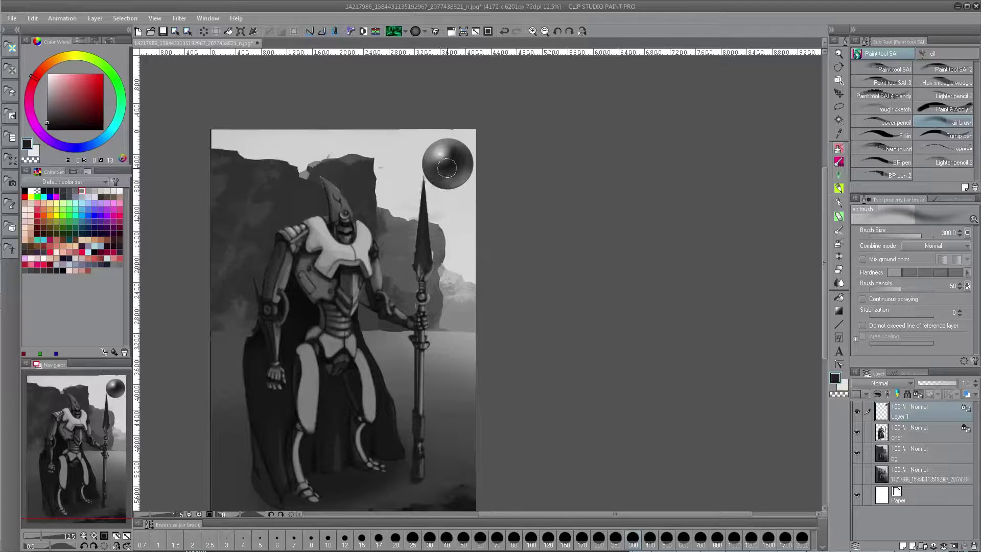
key(bracketleft)
key(bracketleft)
key(bracketleft)
key(bracketleft)
key(bracketleft)
key(bracketleft)
key(bracketleft)
key(bracketleft)
key(bracketleft)
key(bracketleft)
key(bracketleft)
key(bracketleft)
key(bracketleft)
key(bracketleft)
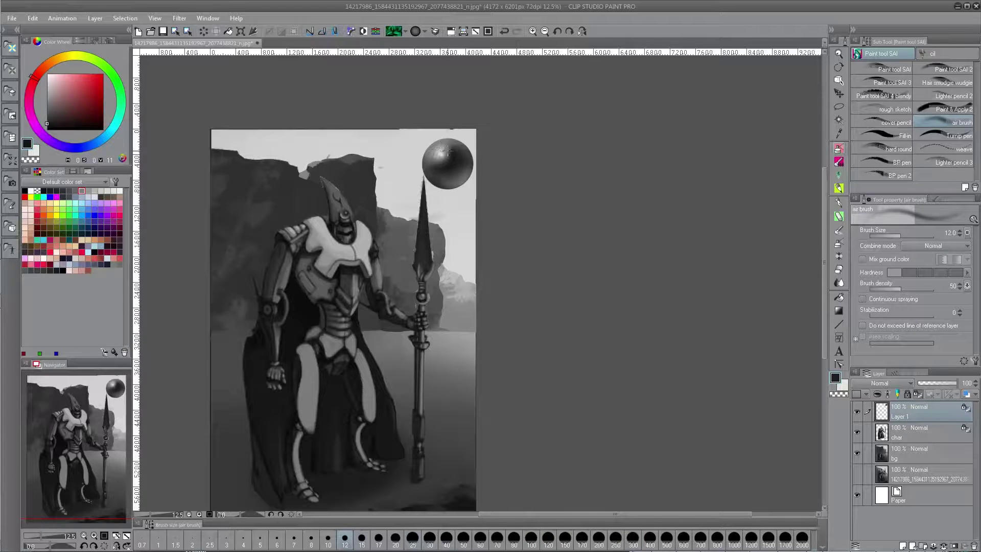
Draw thin scratch lines across the sphere at size 12 with light, dark and mid greys sampled from its surface.
alt+click(445, 148)
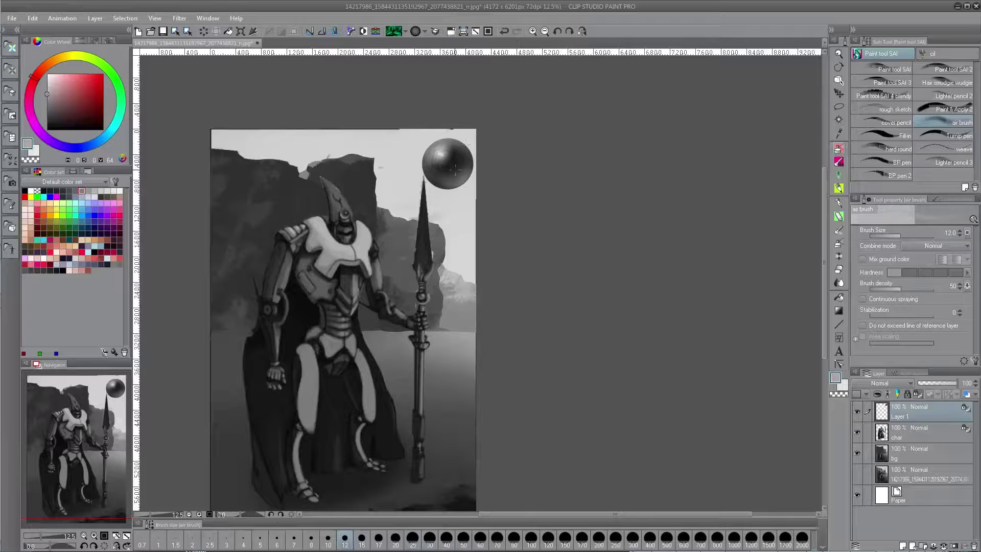
alt+click(459, 164)
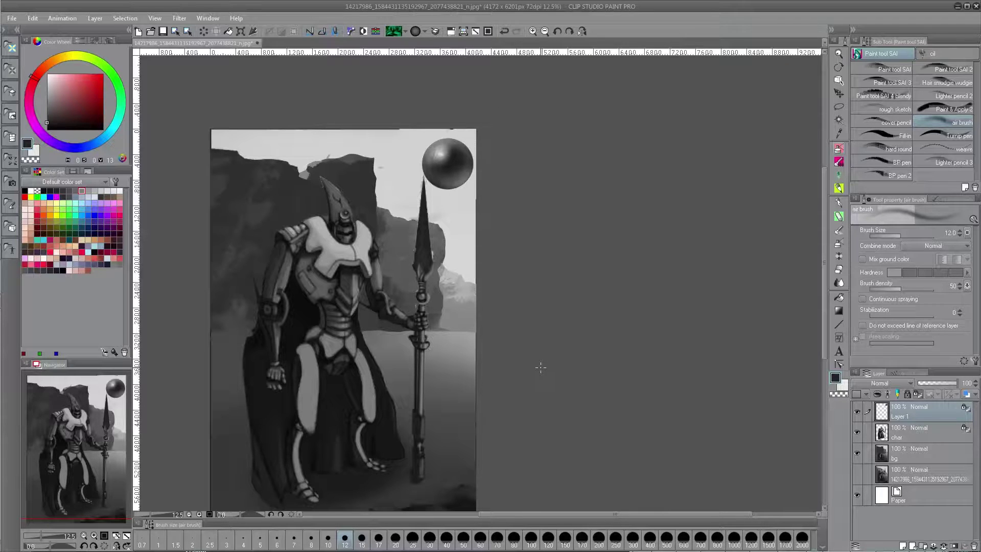
alt+click(444, 154)
alt+click(442, 156)
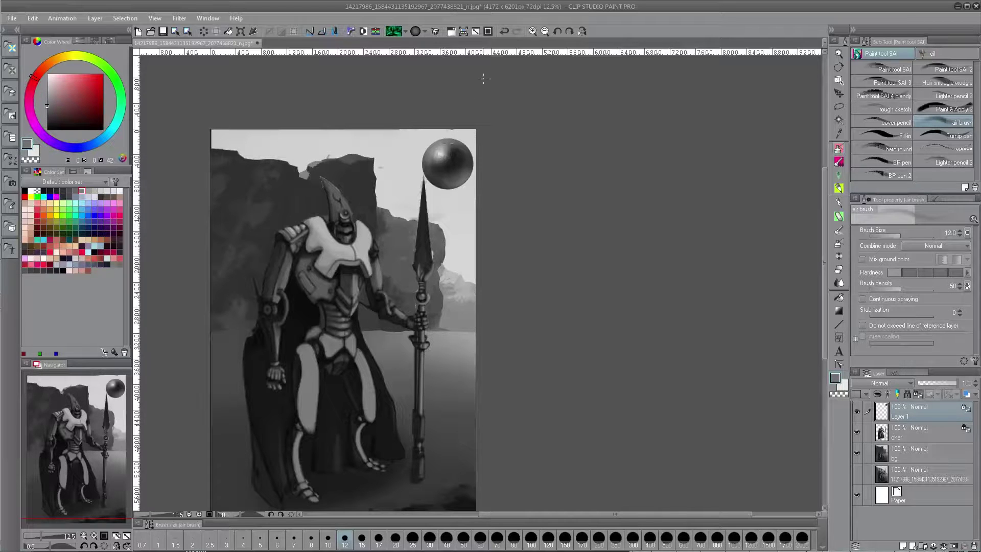
Add fine bright scratches beside the sphere's highlight with the air brush at size 6, using near-white sampled from the highlight.
click(534, 31)
click(534, 32)
drag(472, 101, 509, 358)
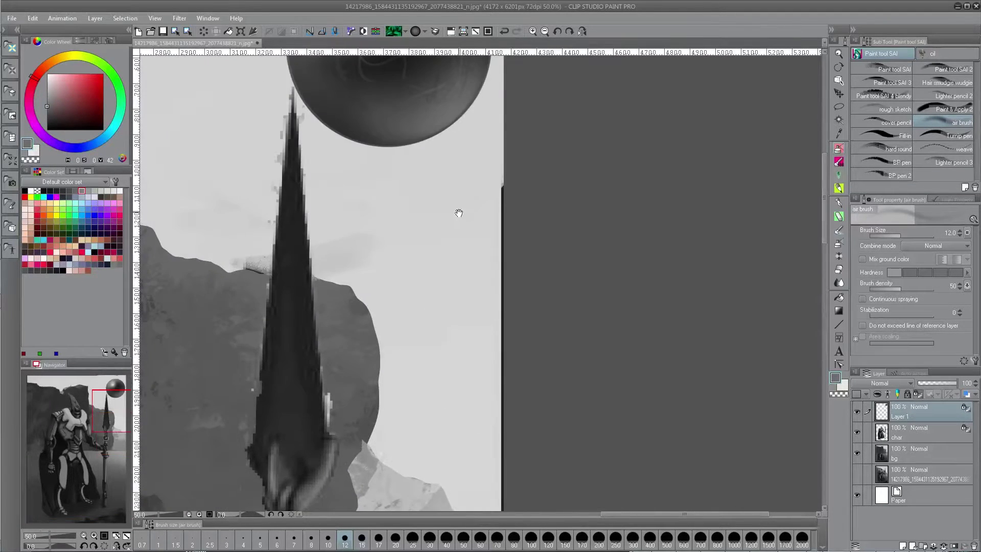
drag(458, 212, 485, 403)
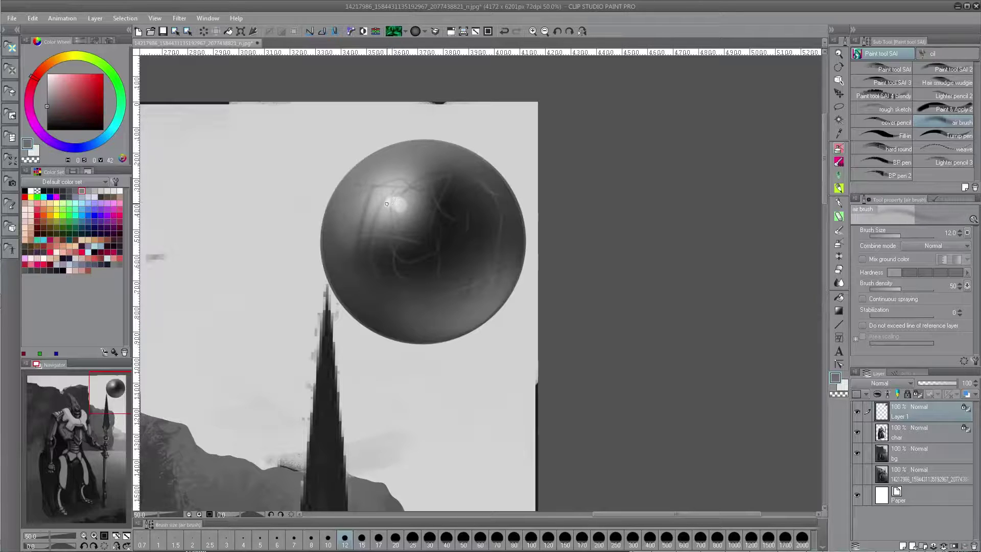
alt+click(386, 205)
key(bracketleft)
key(bracketleft)
key(bracketleft)
key(bracketleft)
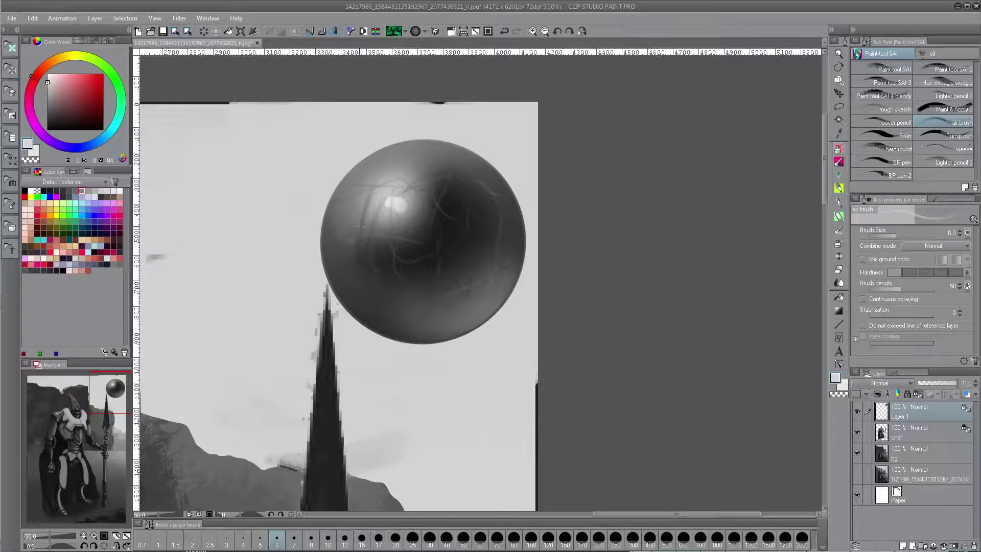
Strengthen the light scratches around the sphere's highlight with the air brush at sizes 20 and 7.
key(bracketright)
key(bracketright)
key(bracketright)
key(bracketright)
key(bracketright)
key(bracketright)
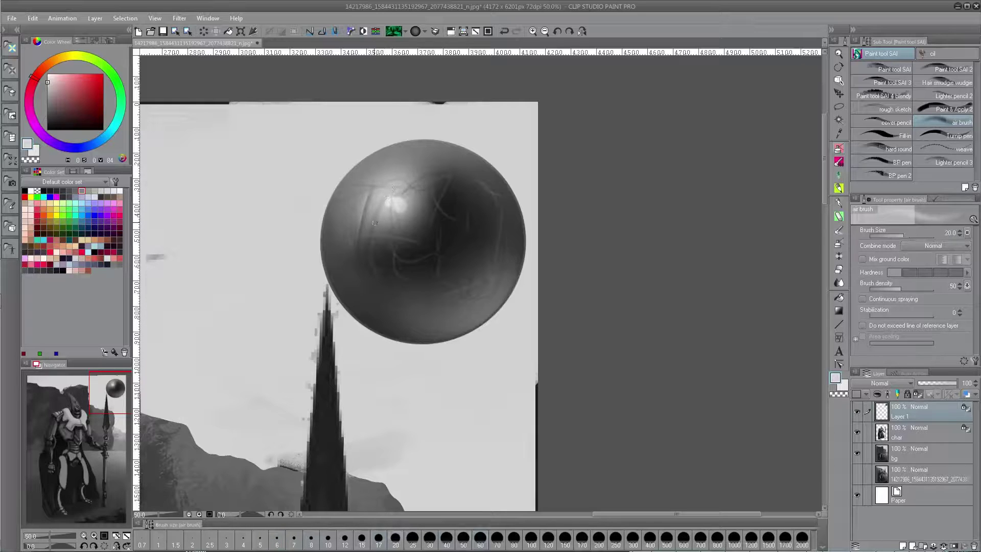
key(bracketleft)
key(bracketleft)
key(bracketleft)
key(bracketleft)
key(bracketleft)
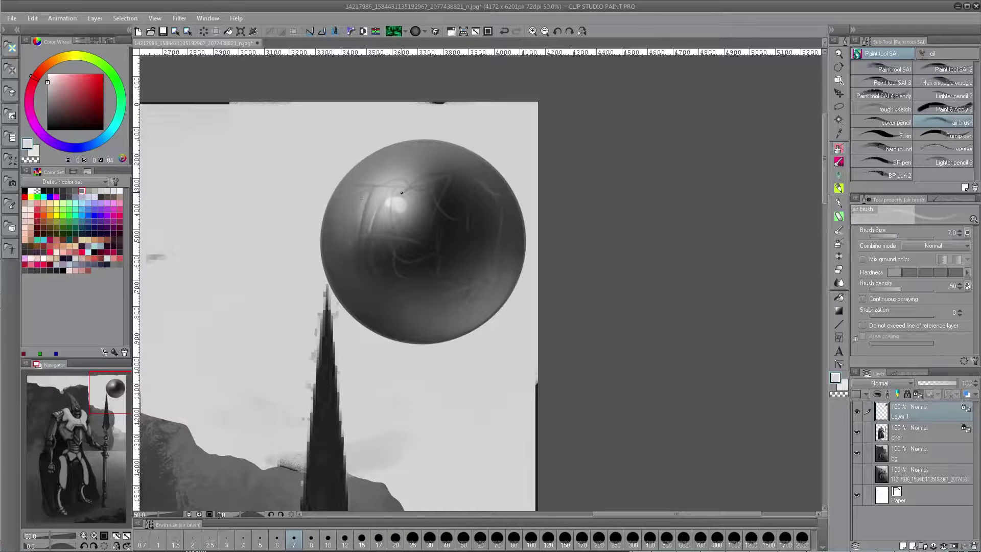
Undo the last scratch stroke beside the sphere's highlight and check the whole painting.
key(ctrl+z)
click(545, 32)
click(545, 32)
drag(536, 188, 520, 108)
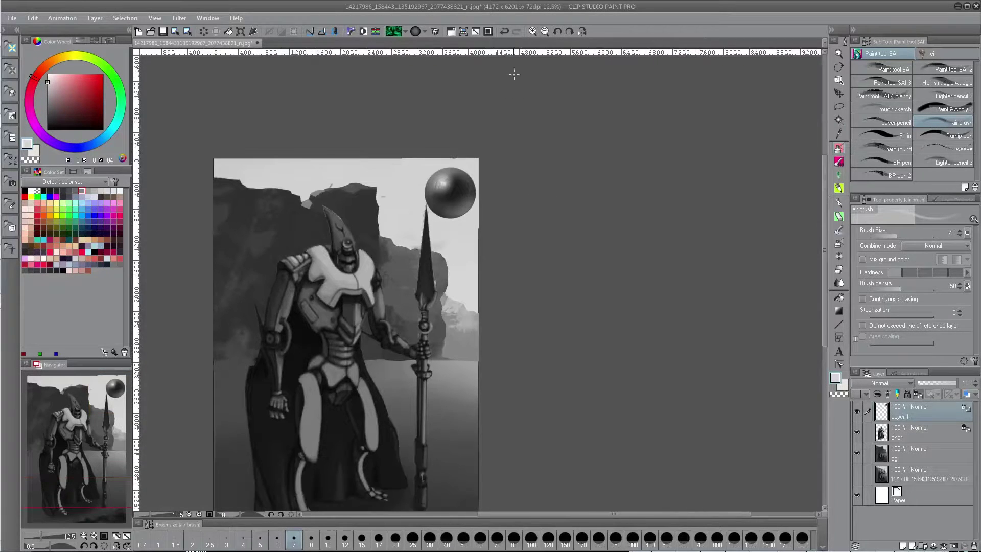
drag(457, 125, 526, 95)
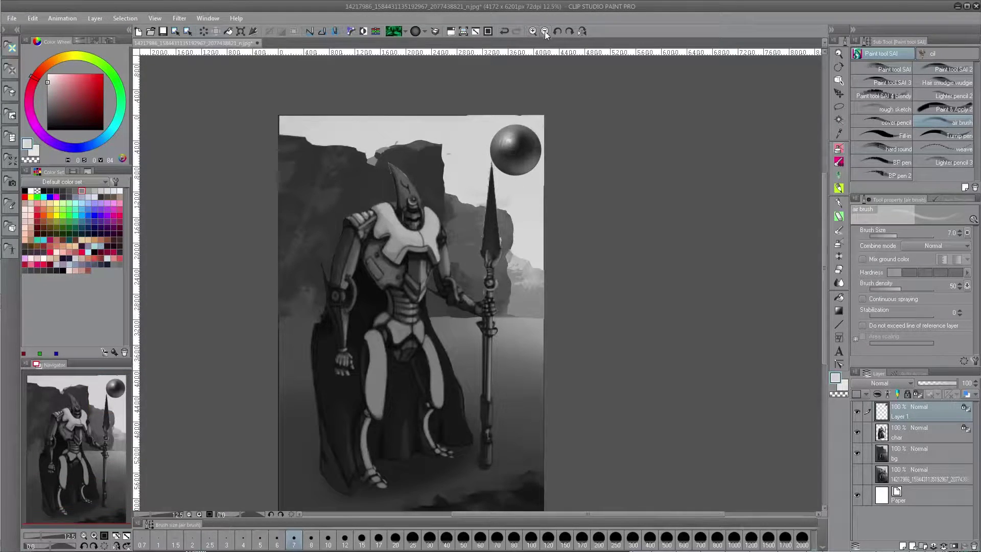
click(479, 32)
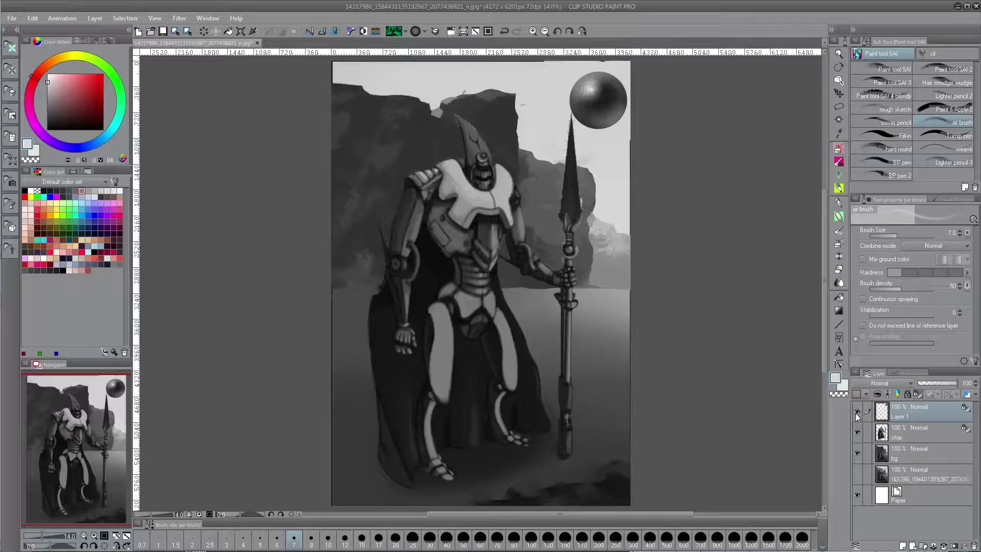
drag(721, 419, 699, 423)
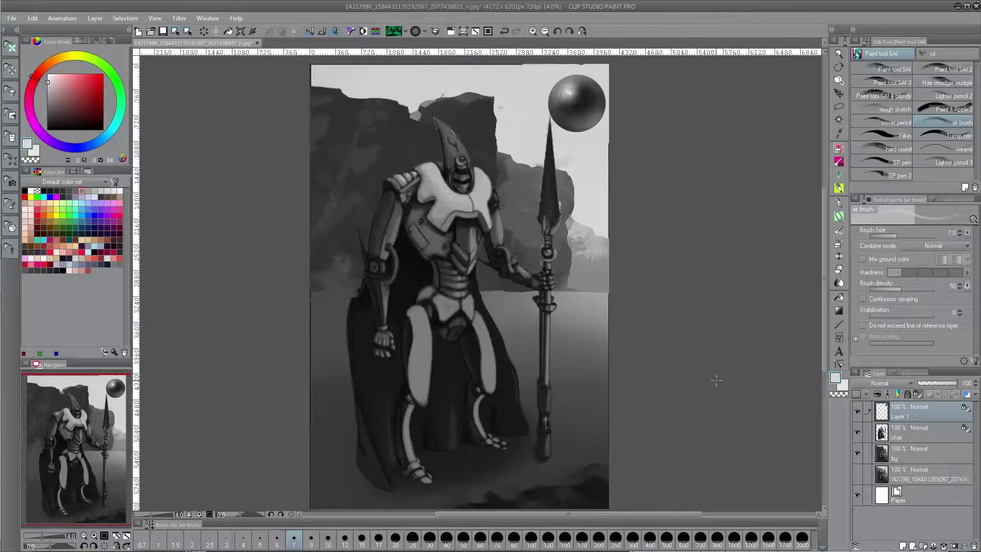
On the char layer, shade the hanging upper arm with the air brush at size 150, using dark grey sampled beside it.
click(900, 441)
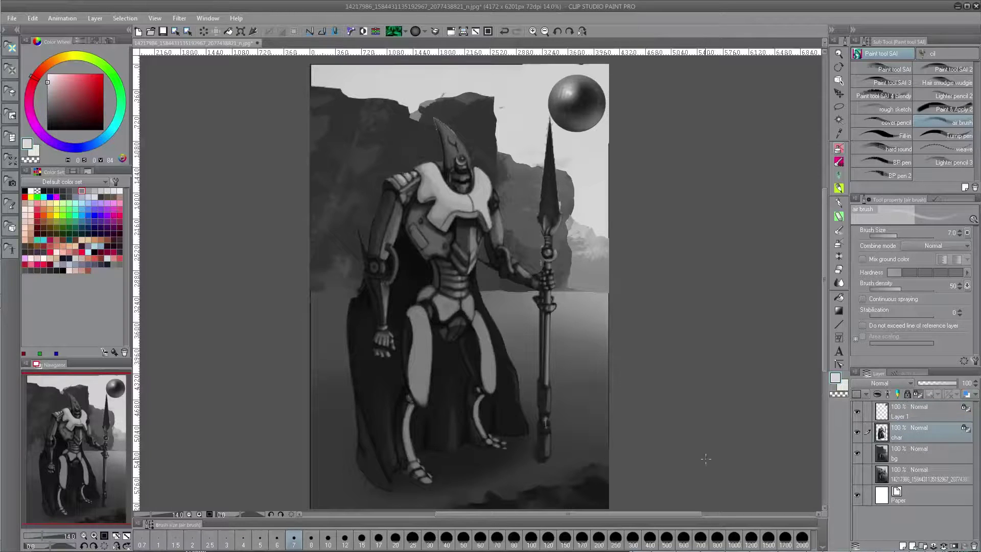
alt+click(376, 237)
drag(376, 231, 381, 231)
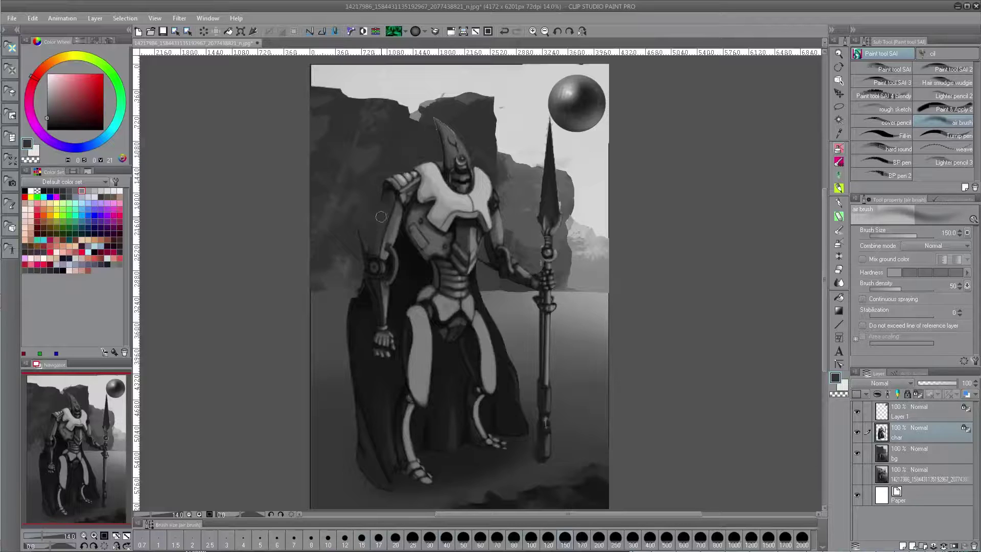
Repaint the hanging upper arm with the Paint tool SAI brush at sizes 170 and 150, using dark and mid greys sampled from the arm.
key(b)
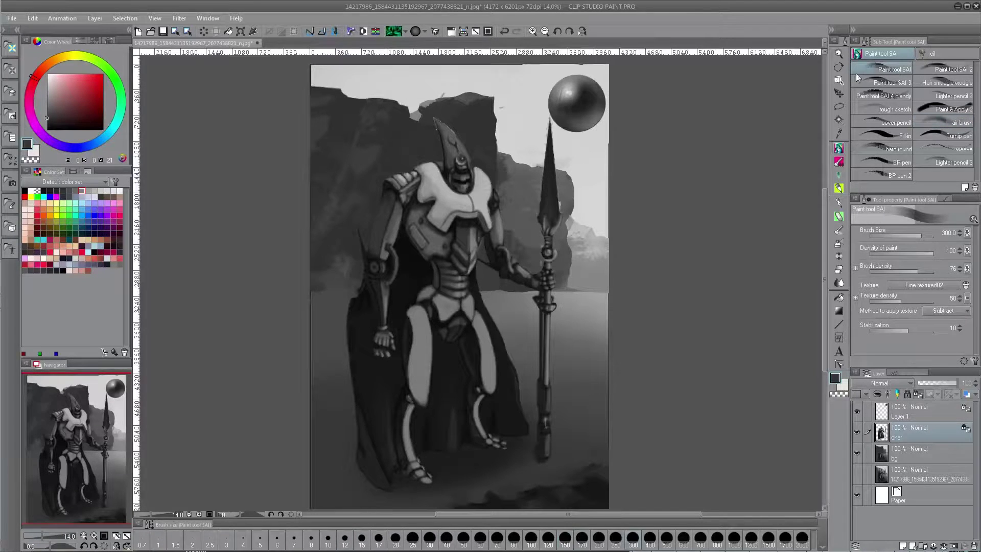
key(bracketleft)
key(bracketleft)
alt+click(388, 193)
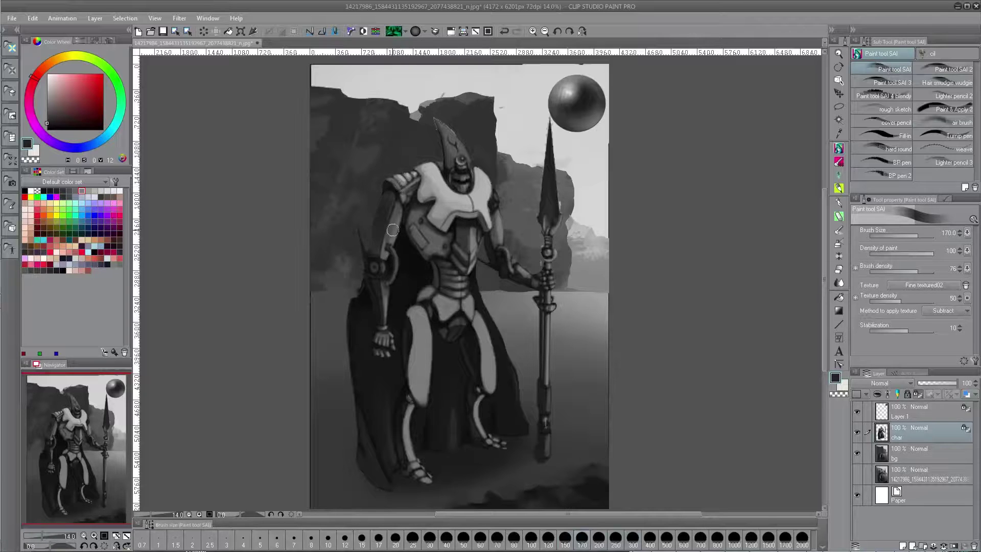
alt+click(386, 209)
drag(386, 198, 381, 210)
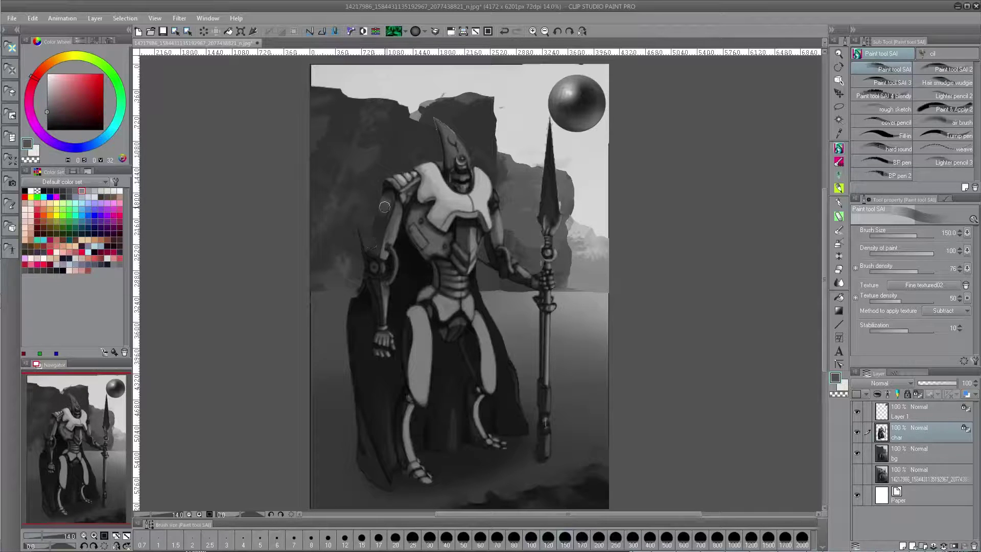
drag(476, 211, 476, 220)
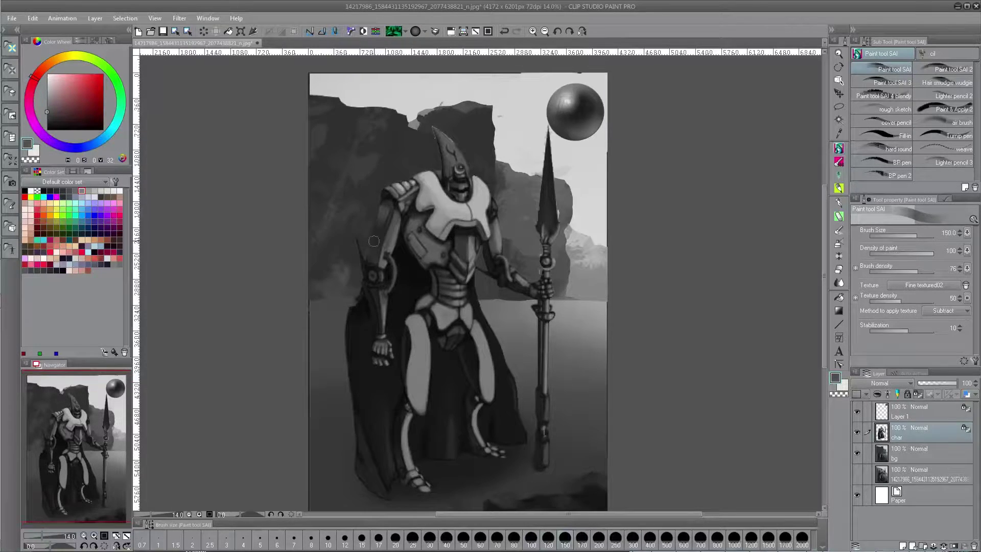
alt+click(378, 232)
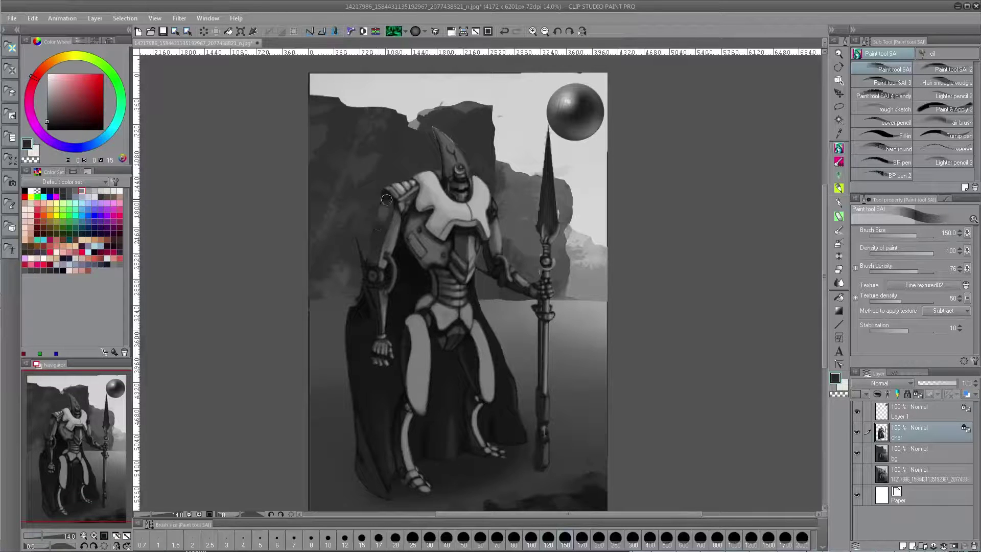
Paint a thin highlight along the hanging upper arm at size 17, using light grey sampled from the chest plate and undoing unsatisfactory strokes.
alt+click(444, 189)
click(379, 538)
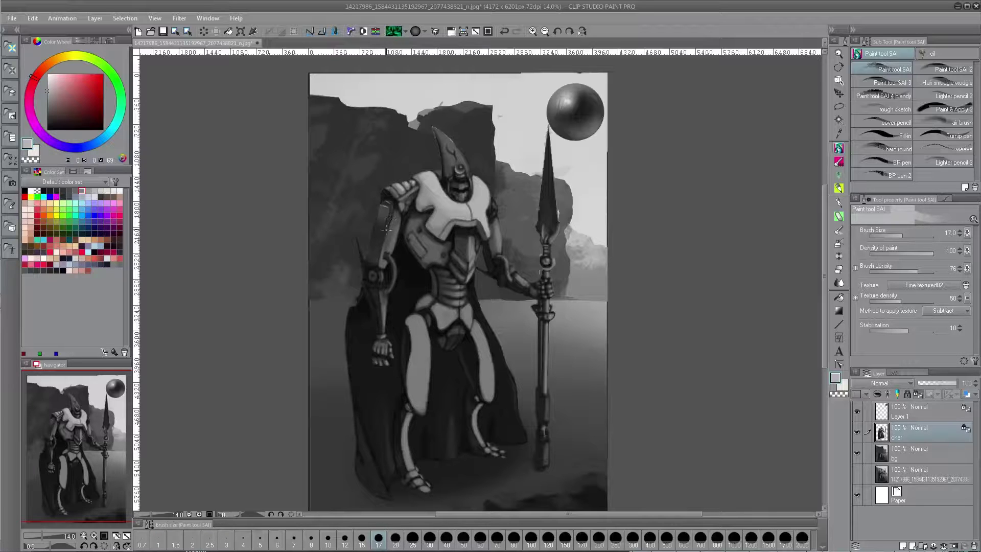
key(ctrl+z)
drag(378, 253, 388, 214)
key(ctrl+z)
drag(378, 259, 381, 245)
key(ctrl+z)
drag(371, 237, 377, 223)
key(ctrl+z)
drag(366, 261, 380, 209)
drag(463, 169, 433, 121)
drag(400, 152, 440, 206)
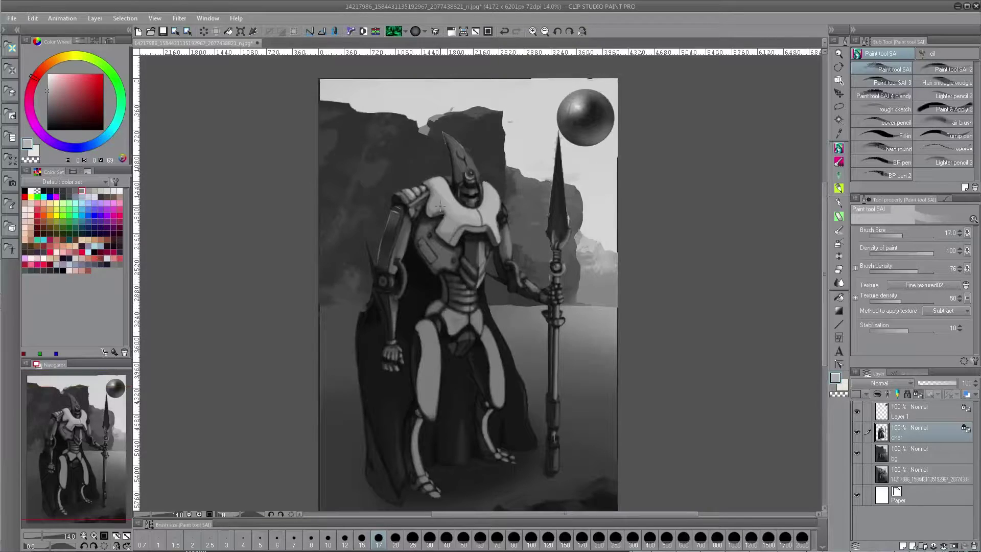
Add near-black accents around the hanging upper arm with the Paint tool SAI brush at size 25.
mouse_move(408, 262)
mouse_down()
mouse_move(388, 281)
mouse_move(369, 271)
mouse_move(378, 247)
mouse_up()
alt+click(383, 223)
key(])
key(])
key(])
key(])
key(])
key(])
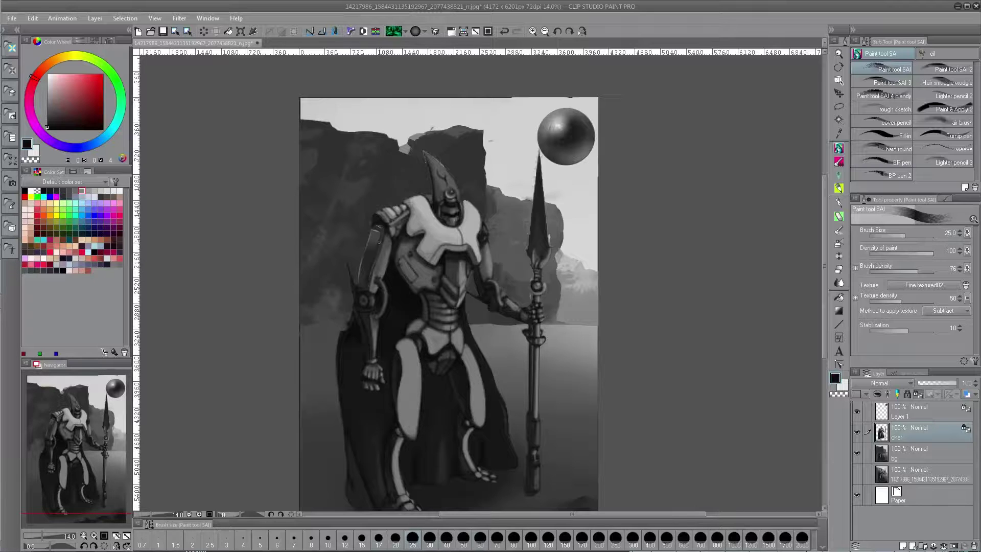
drag(404, 279, 359, 259)
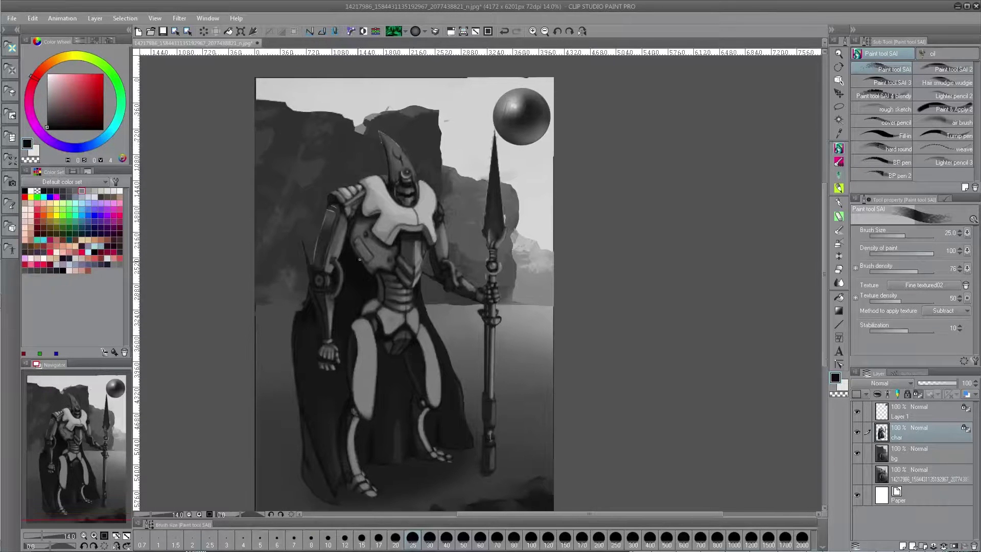
Model the hanging upper arm at brush size 50 with dark and mid greys sampled from the arm.
key(])
key(])
key(])
alt+click(317, 265)
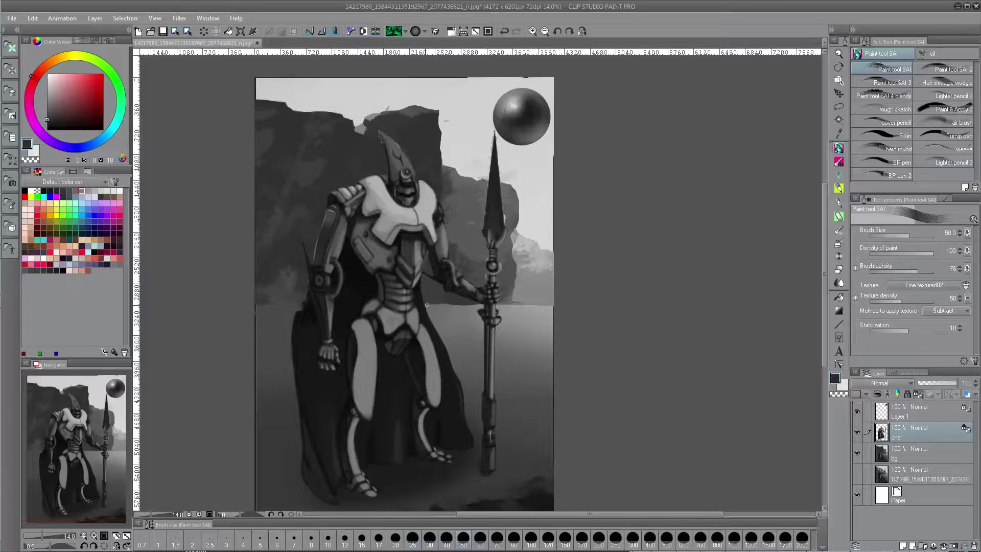
drag(477, 209, 523, 212)
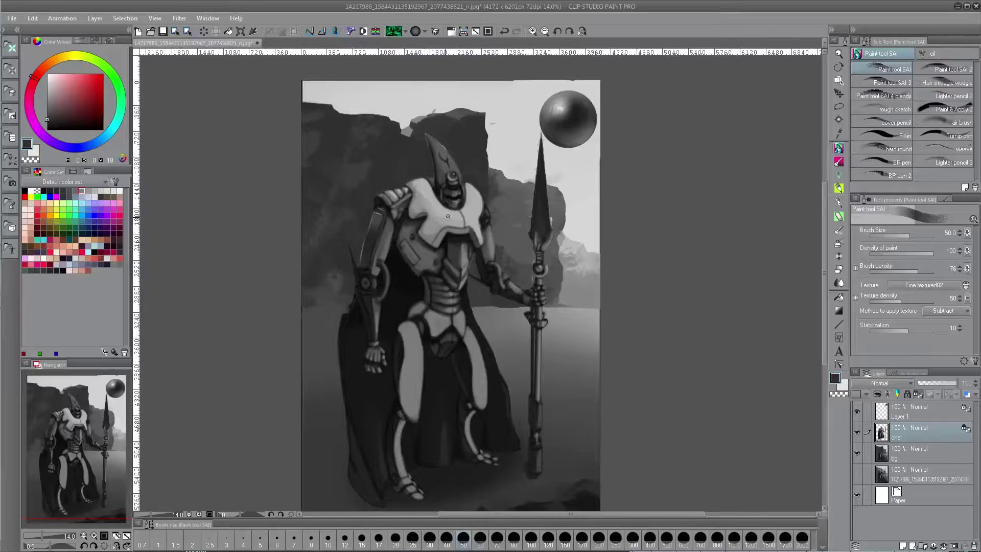
alt+click(376, 214)
drag(430, 201, 438, 203)
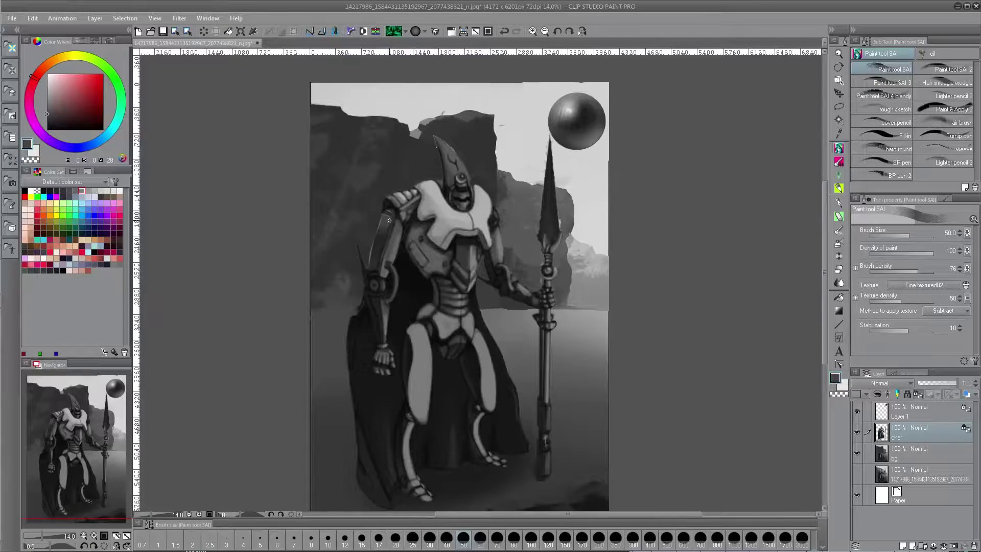
Refine the dark edges of the hanging upper arm at brush size 25 with dark grey sampled from it.
alt+click(391, 226)
key(bracketleft)
key(bracketleft)
key(bracketleft)
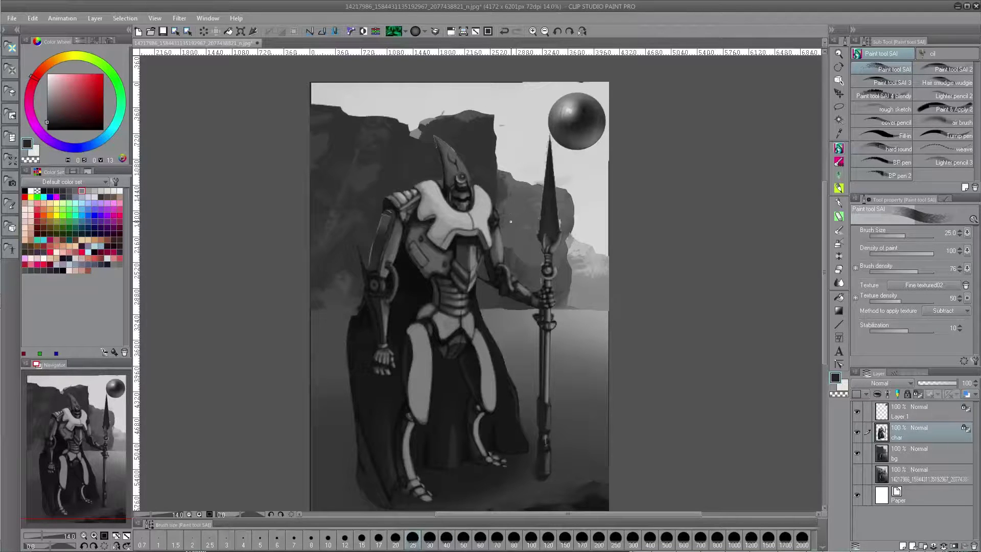
drag(502, 276, 458, 256)
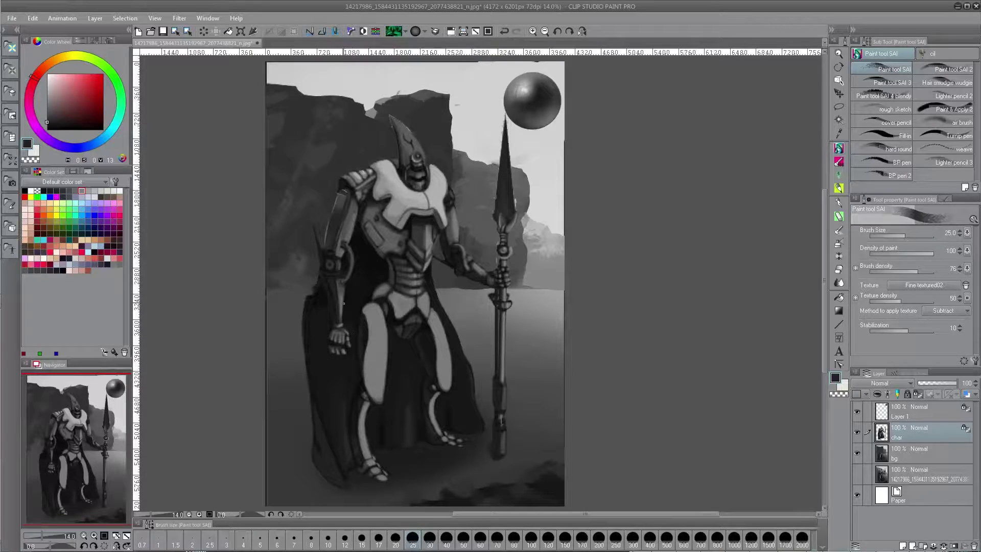
Paint over the hanging upper arm from shoulder to elbow with a larger brush and mid grey sampled near the shoulder.
alt+click(342, 193)
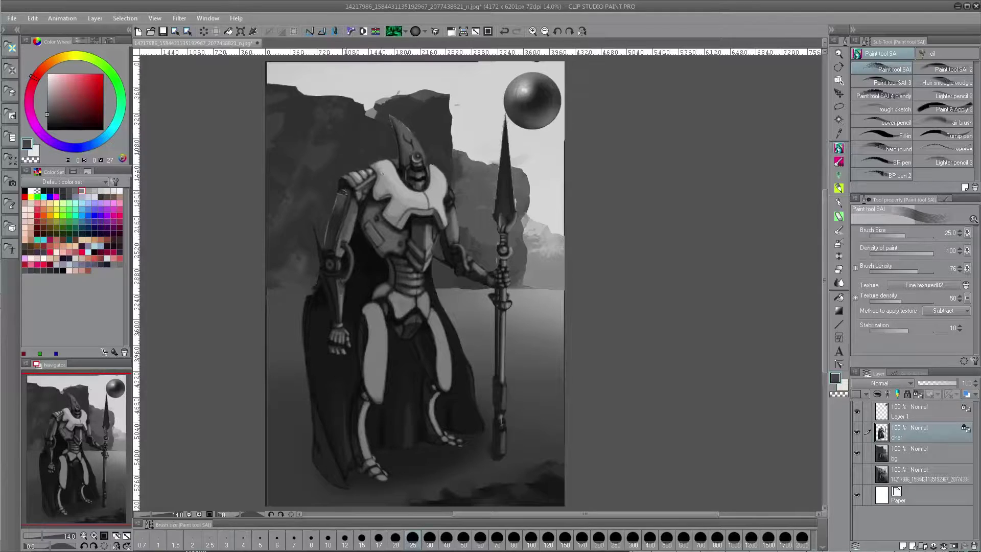
alt+click(346, 192)
key(bracketright)
key(bracketright)
key(bracketright)
key(bracketright)
key(bracketright)
key(bracketright)
mouse_move(347, 193)
mouse_down()
mouse_move(329, 250)
mouse_move(342, 201)
mouse_move(332, 235)
mouse_move(339, 203)
mouse_move(347, 223)
mouse_move(343, 193)
mouse_move(325, 250)
mouse_up()
alt+click(336, 236)
Blend the hanging upper arm's surface with mid grey sampled from its inner side, reducing the brush to size 50.
key(bracketright)
key(bracketright)
key(bracketright)
alt+click(346, 222)
key(bracketleft)
key(bracketleft)
key(bracketleft)
key(bracketleft)
key(bracketleft)
key(bracketleft)
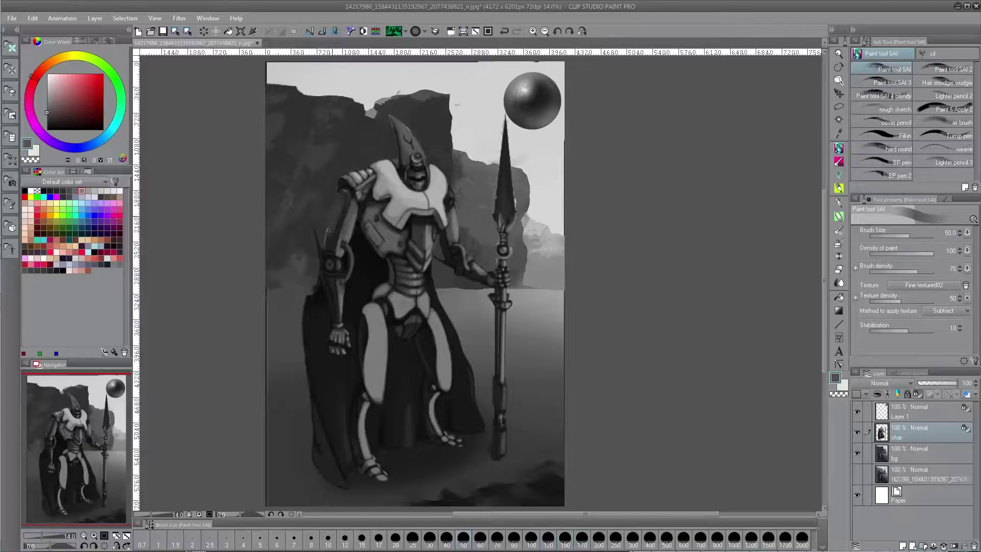
Brighten the edge of the hanging upper arm below the shoulder with light grey sampled from the shoulder armor.
alt+click(353, 175)
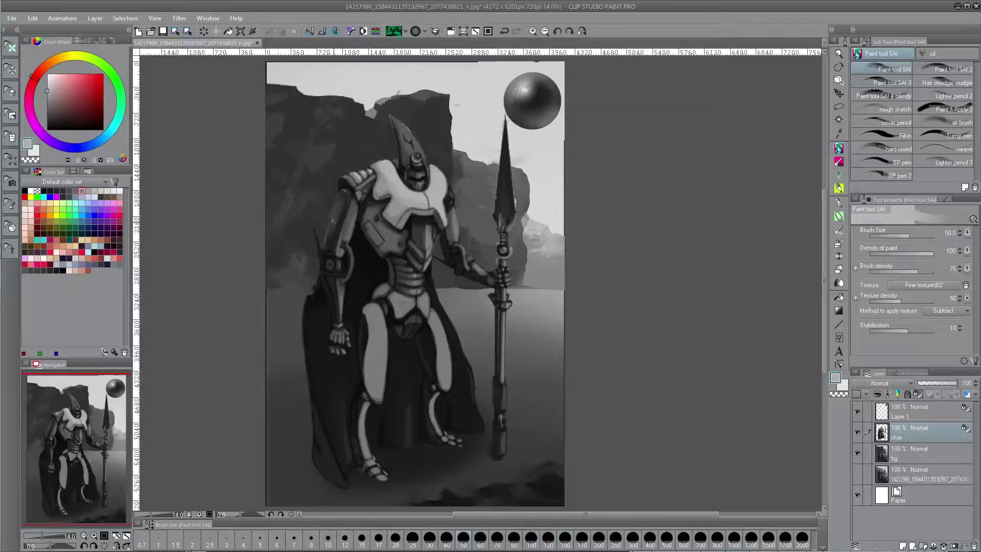
key(bracketleft)
key(bracketleft)
key(bracketleft)
key(bracketleft)
key(bracketleft)
key(bracketright)
key(bracketright)
key(bracketright)
key(bracketright)
Darken the area around the hanging upper arm at brush size 100 with near-black sampled from the cape.
alt+click(367, 254)
key(bracketright)
key(bracketright)
key(bracketright)
key(bracketright)
key(bracketright)
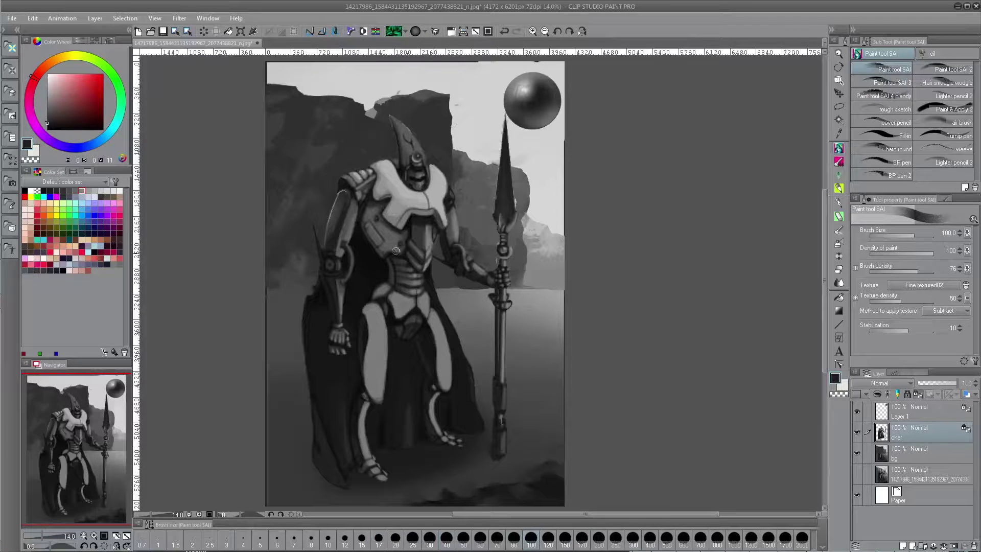
Deepen the hanging arm's dark contours with the air brush at size 20, using near-black sampled beside the torso.
click(946, 123)
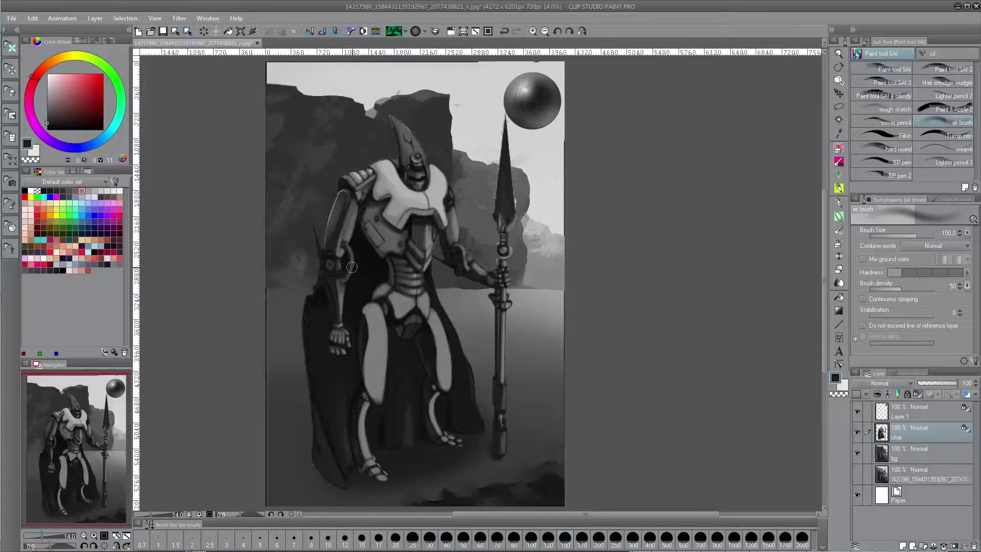
alt+click(374, 259)
key(bracketleft)
key(bracketleft)
key(bracketleft)
key(bracketleft)
key(bracketleft)
key(bracketleft)
key(bracketleft)
key(bracketleft)
key(bracketleft)
key(bracketleft)
key(bracketleft)
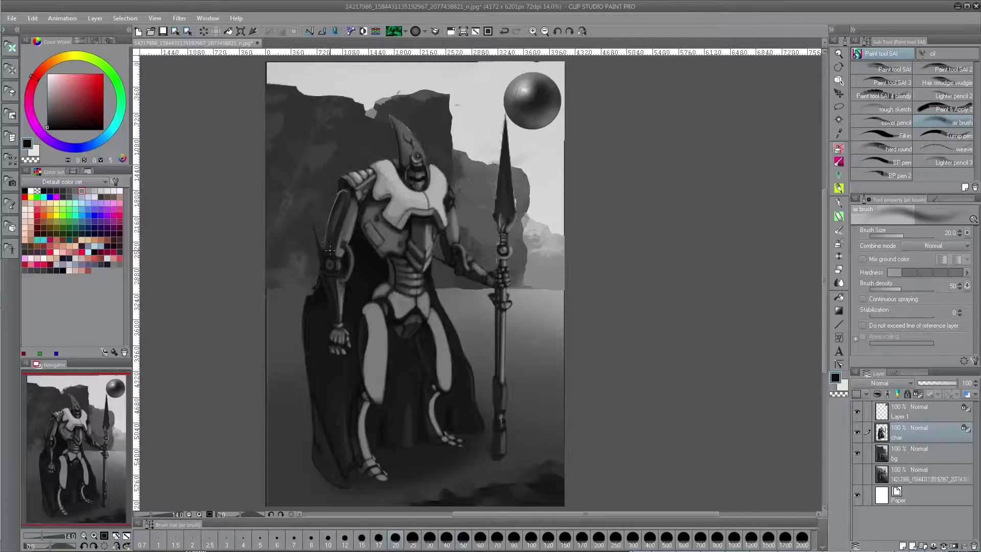
Softly shade the hanging upper arm down to the elbow with a large air brush and dark grey sampled near the shoulder.
alt+click(335, 225)
alt+click(344, 198)
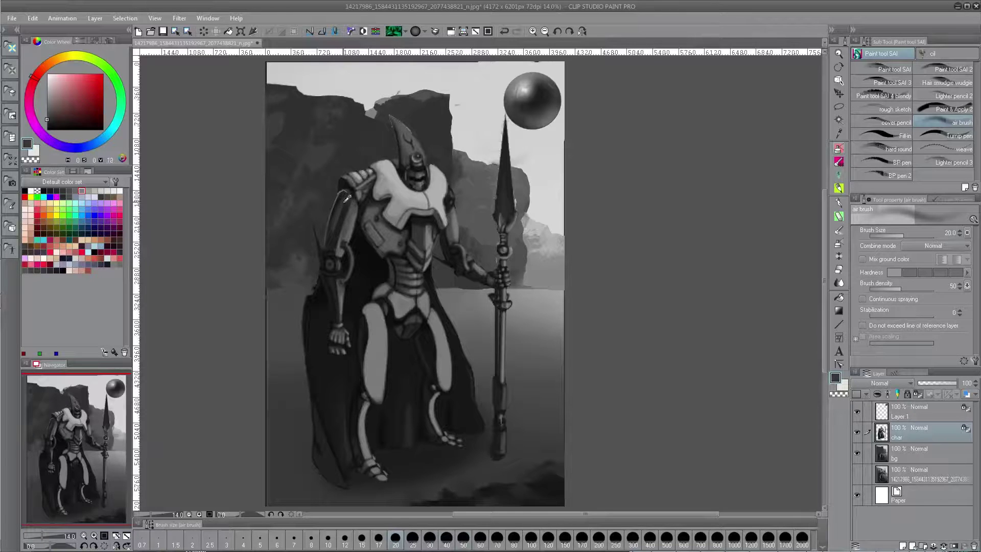
key(bracketright)
key(bracketright)
key(bracketright)
key(bracketright)
key(bracketright)
key(bracketright)
key(bracketright)
key(bracketright)
key(bracketright)
key(bracketright)
drag(340, 211, 331, 249)
Soften the middle of the hanging upper arm with a large air brush and mid grey sampled from its inner edge.
alt+click(354, 218)
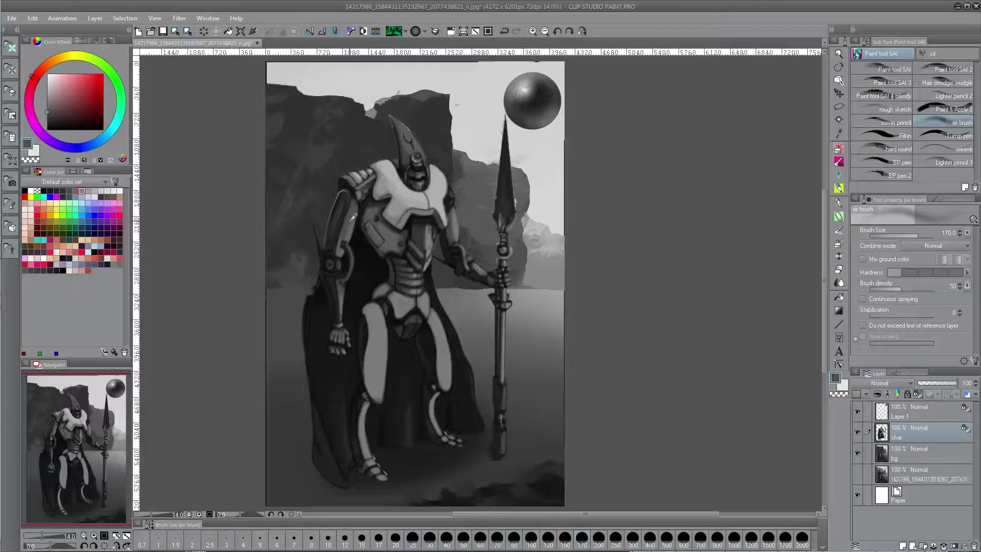
key(bracketright)
drag(341, 215, 333, 239)
Add a small mid-grey touch to the hanging upper arm with a reduced air brush, undoing the previous stroke.
drag(421, 231, 418, 196)
key(bracketleft)
key(bracketleft)
key(bracketleft)
key(bracketleft)
key(bracketleft)
key(bracketleft)
key(bracketleft)
key(bracketleft)
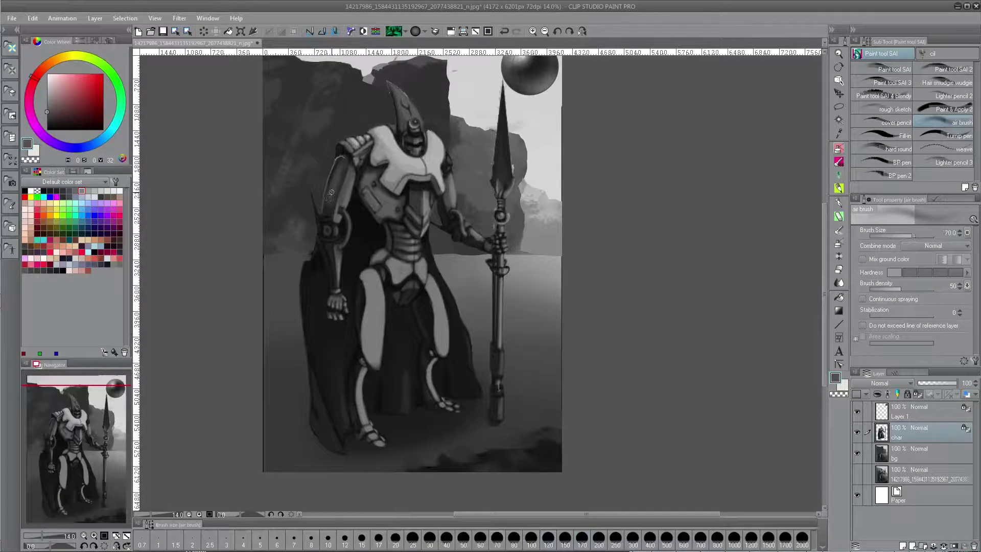
key(bracketleft)
key(bracketleft)
key(bracketleft)
key(bracketleft)
key(ctrl+z)
drag(331, 199, 331, 199)
Reinforce the dark areas beside the hanging arm with the air brush at size 40, using near-black sampled from the cape.
drag(389, 130, 395, 175)
alt+click(353, 207)
key(bracketright)
key(bracketright)
key(bracketright)
key(bracketright)
key(bracketright)
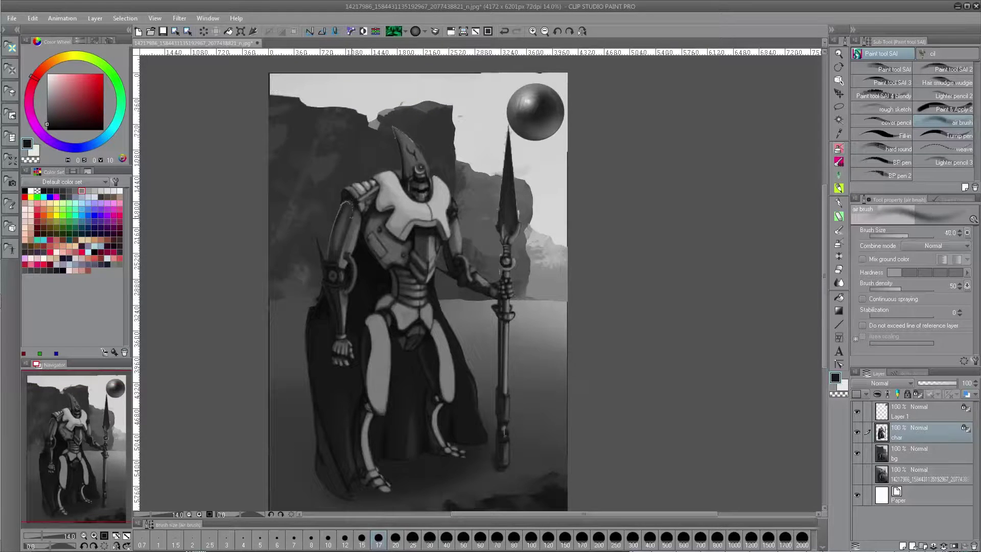
Try fine near-black strokes on the warrior with the air brush at size 15, and undo the last two.
key(bracketleft)
key(bracketleft)
key(bracketleft)
key(bracketleft)
key(bracketleft)
key(bracketleft)
mouse_move(402, 178)
mouse_down()
mouse_move(416, 221)
mouse_move(505, 244)
mouse_move(419, 255)
mouse_move(373, 213)
mouse_move(416, 252)
mouse_move(376, 211)
mouse_move(418, 253)
mouse_up()
key(ctrl+z)
key(ctrl+z)
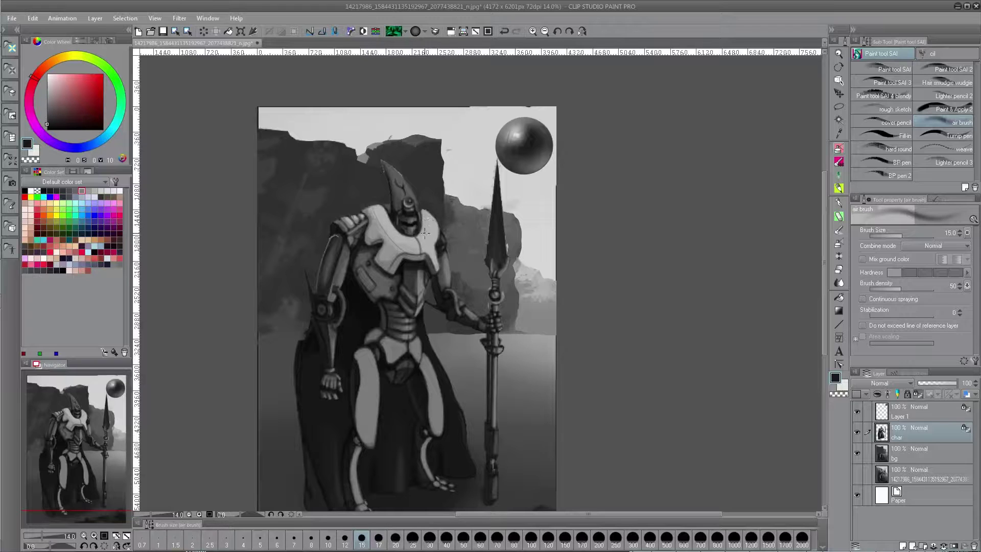
Try fine near-black air brush strokes along the collar plate beside the shoulder, and undo them.
key(ctrl+z)
key(ctrl+y)
key(ctrl+z)
key(ctrl+z)
key(ctrl+y)
key(ctrl+z)
drag(376, 218, 404, 245)
key(ctrl+z)
drag(376, 216, 403, 248)
key(ctrl+z)
key(ctrl+y)
key(ctrl+z)
key(ctrl+y)
key(ctrl+z)
key(ctrl+z)
Paint a short near-black stroke on the shoulder end of the collar plate with the air brush at size 15.
drag(371, 206, 379, 221)
key(ctrl+z)
key(ctrl+y)
key(ctrl+z)
key(ctrl+y)
key(ctrl+z)
key(ctrl+y)
Shade both halves of the collar plate with Paint tool SAI at size 80, using mid grey sampled from the plate.
click(901, 68)
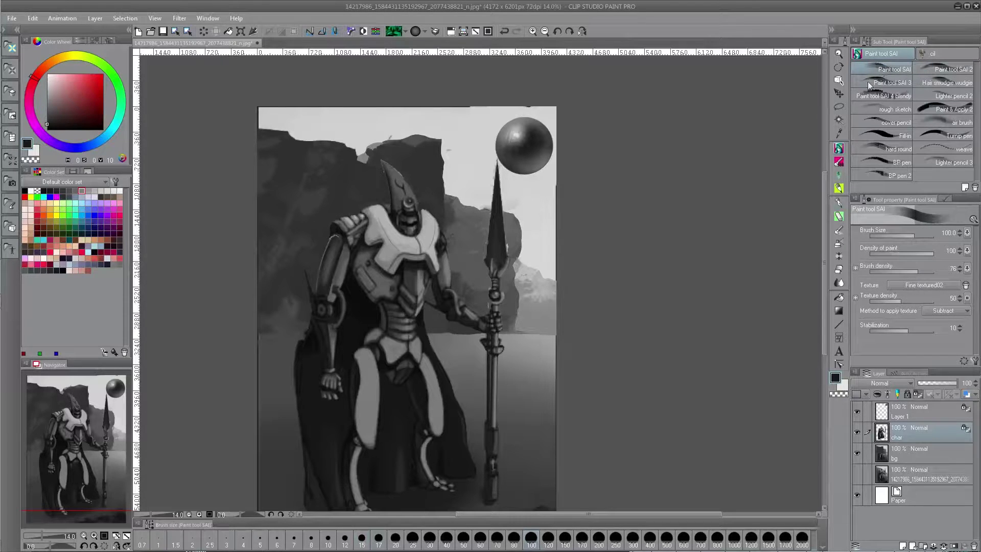
alt+click(376, 231)
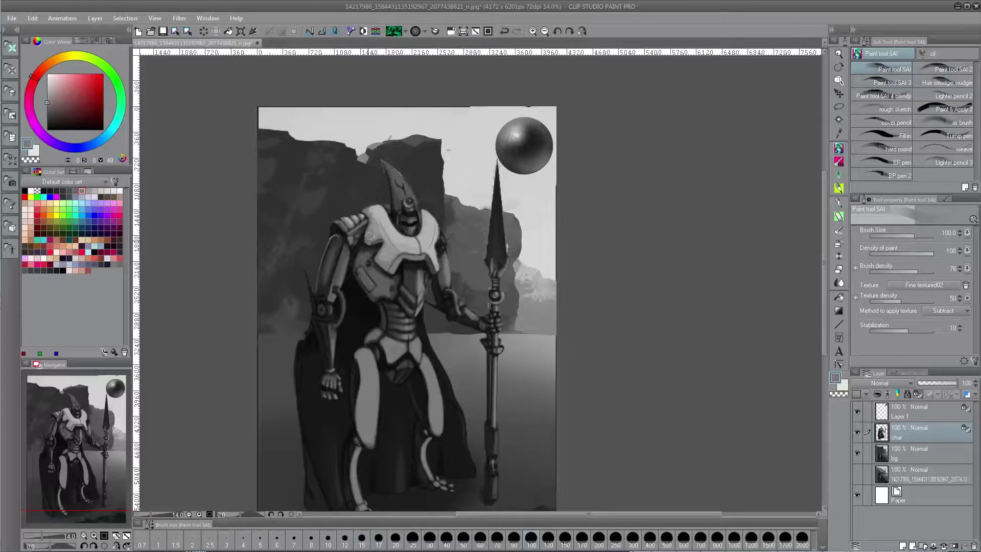
mouse_move(369, 235)
mouse_down()
mouse_move(375, 229)
mouse_move(369, 241)
mouse_move(380, 230)
mouse_move(387, 240)
mouse_up()
key(ctrl+z)
key(bracketleft)
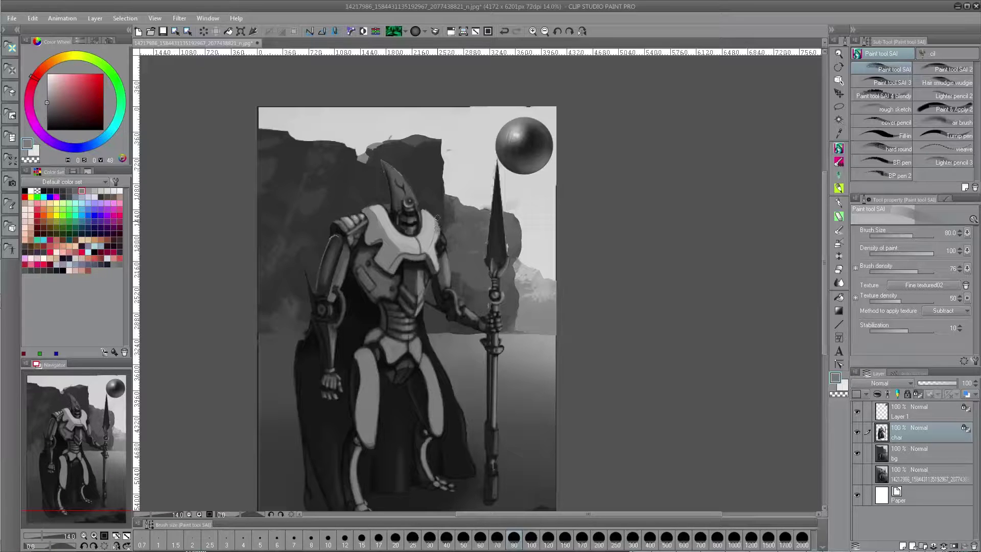
mouse_move(432, 241)
mouse_down()
mouse_move(436, 266)
mouse_move(430, 251)
mouse_up()
mouse_move(425, 224)
mouse_down()
mouse_move(426, 213)
mouse_move(426, 227)
mouse_up()
Darken the collar plate's outer edge on the spear side with Paint tool SAI at size 40, using near-black sampled beside the hanging arm's shoulder.
key(bracketleft)
key(bracketleft)
key(bracketleft)
key(bracketleft)
alt+click(328, 245)
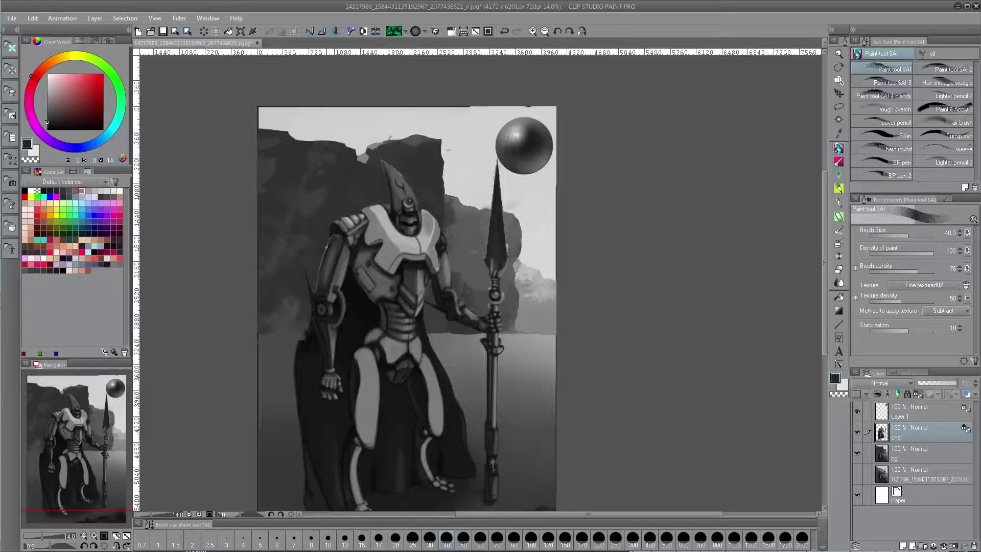
drag(429, 200, 437, 218)
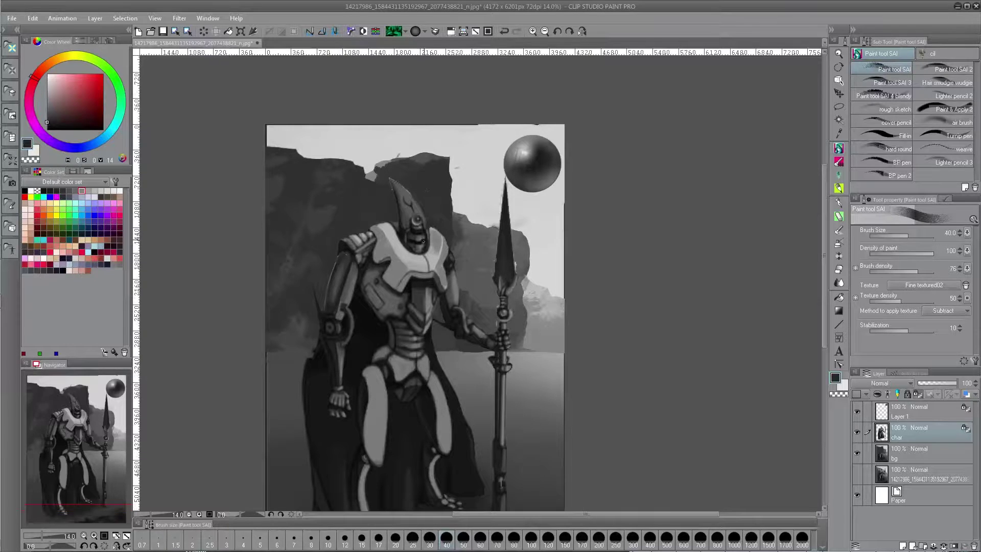
Smooth the middle of the collar plate with a much larger Paint tool SAI brush and mid grey sampled from the plate.
alt+click(427, 255)
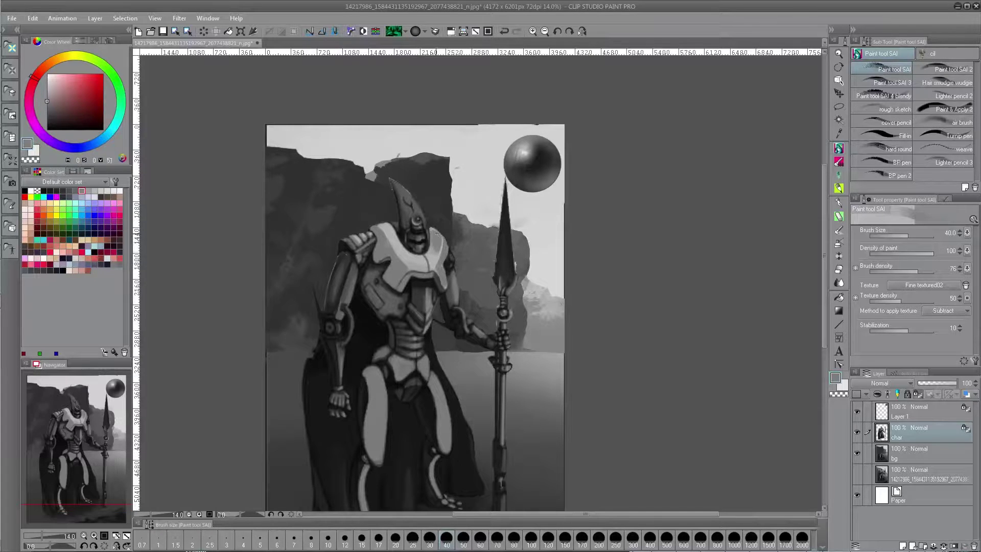
key(bracketright)
key(bracketright)
key(bracketright)
key(bracketright)
key(bracketright)
key(bracketright)
key(bracketright)
key(bracketright)
drag(403, 254, 416, 263)
key(bracketleft)
key(bracketleft)
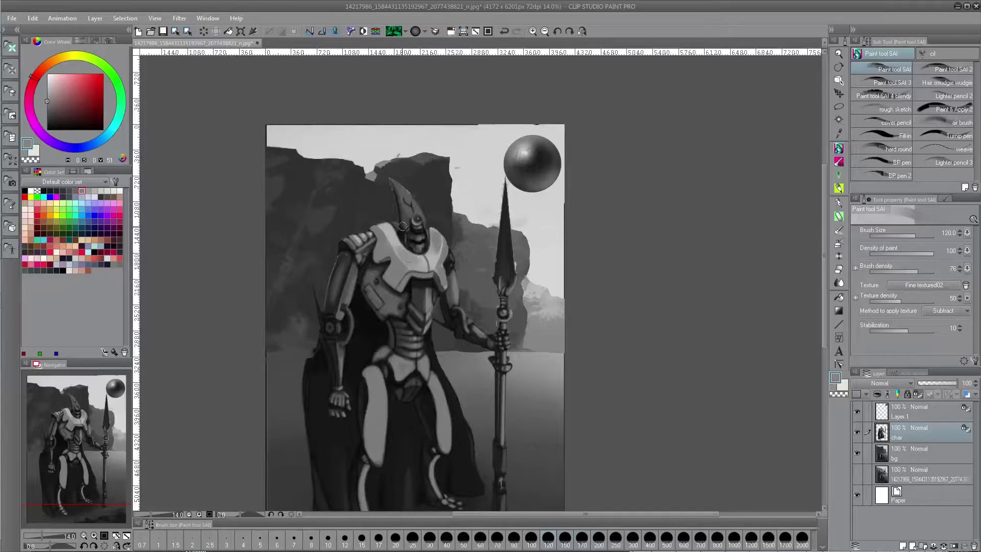
key(ctrl+z)
key(ctrl+y)
click(422, 268)
Paint a dark seam down the middle of the collar plate at size 40 with near-black sampled under the helmet, and resample the plate's mid grey.
alt+click(423, 240)
drag(419, 250, 425, 272)
key([)
key([)
key([)
key([)
key([)
key([)
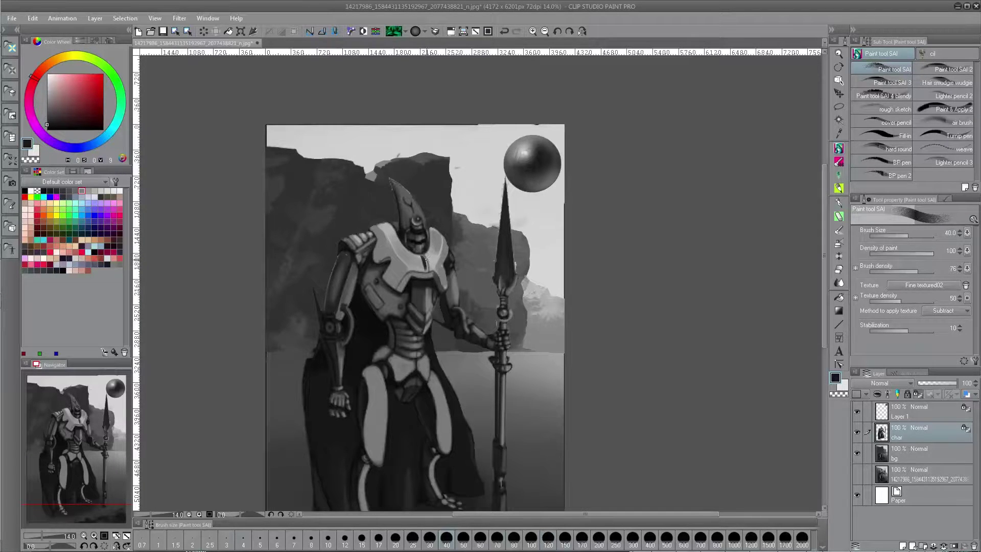
drag(423, 257, 426, 271)
alt+click(427, 261)
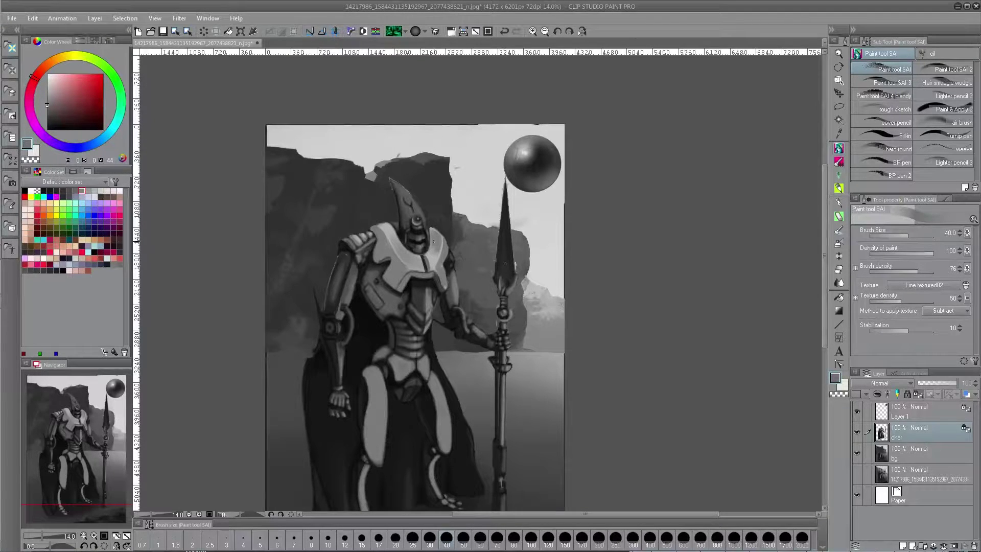
drag(456, 271, 481, 293)
drag(581, 239, 609, 204)
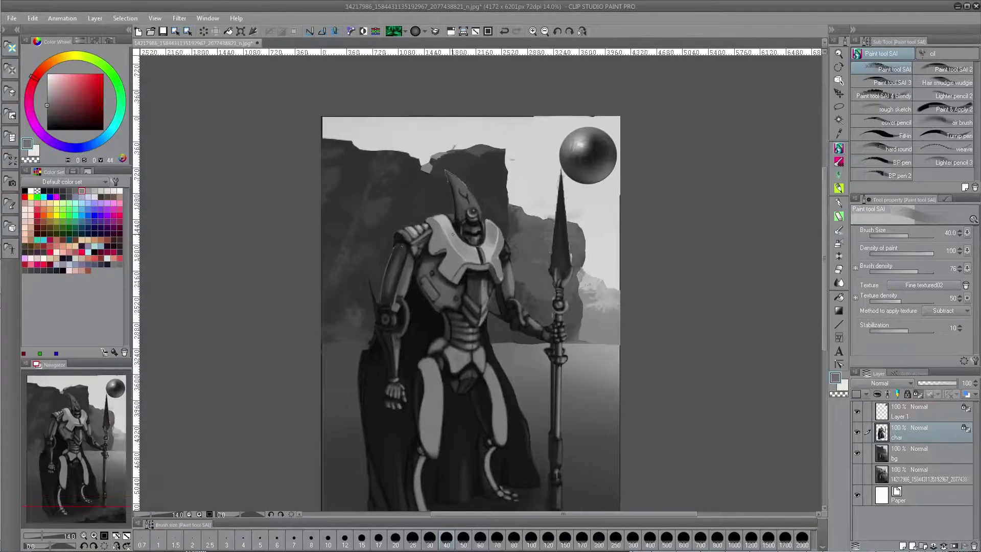
Deepen the collar plate's shading with darker grey sampled from the chest armor, varying the brush between sizes 120 and 80.
alt+click(431, 328)
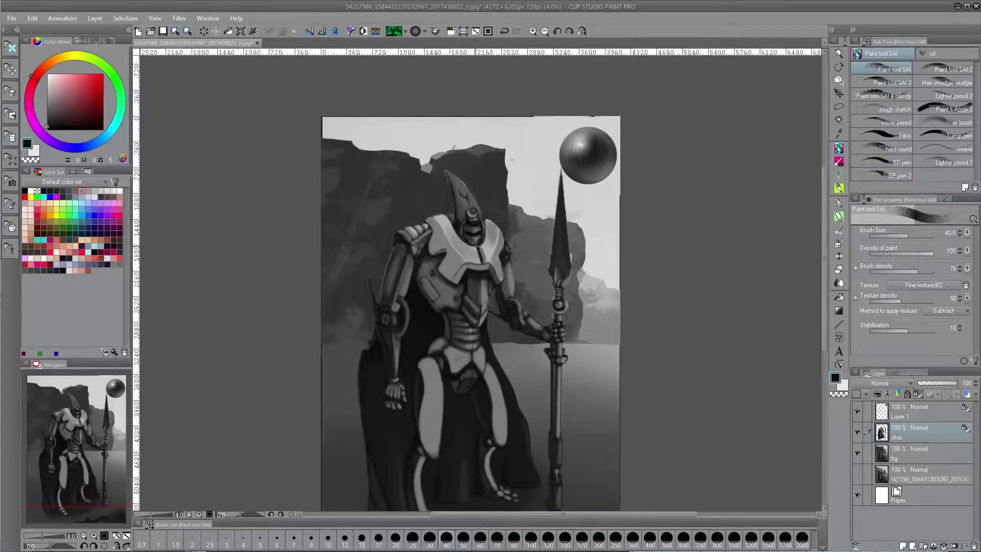
alt+click(440, 292)
drag(438, 336, 462, 335)
key(bracketright)
key(bracketright)
key(bracketright)
key(bracketright)
key(bracketright)
key(bracketright)
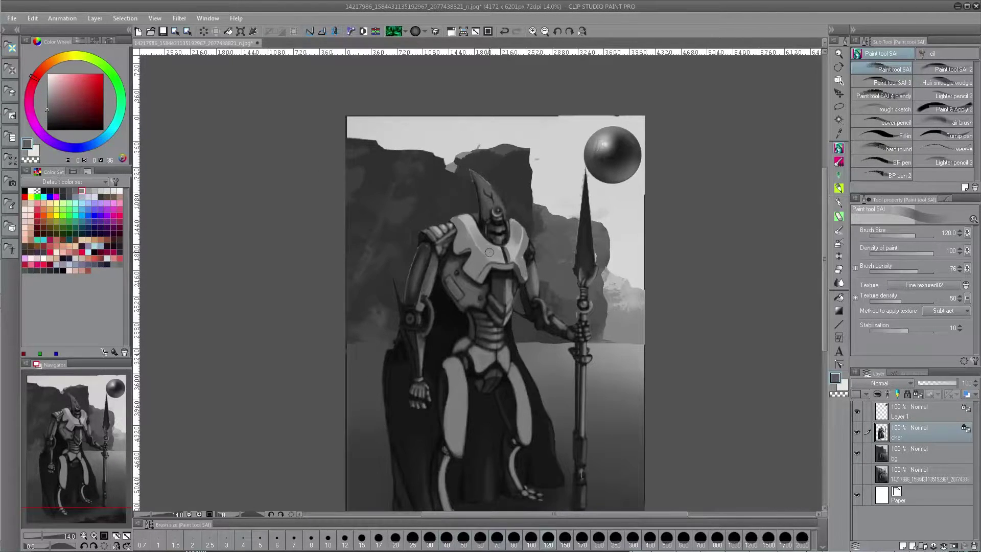
key(bracketleft)
key(bracketleft)
key(bracketleft)
key(bracketright)
key(bracketright)
key(bracketright)
drag(519, 215, 502, 225)
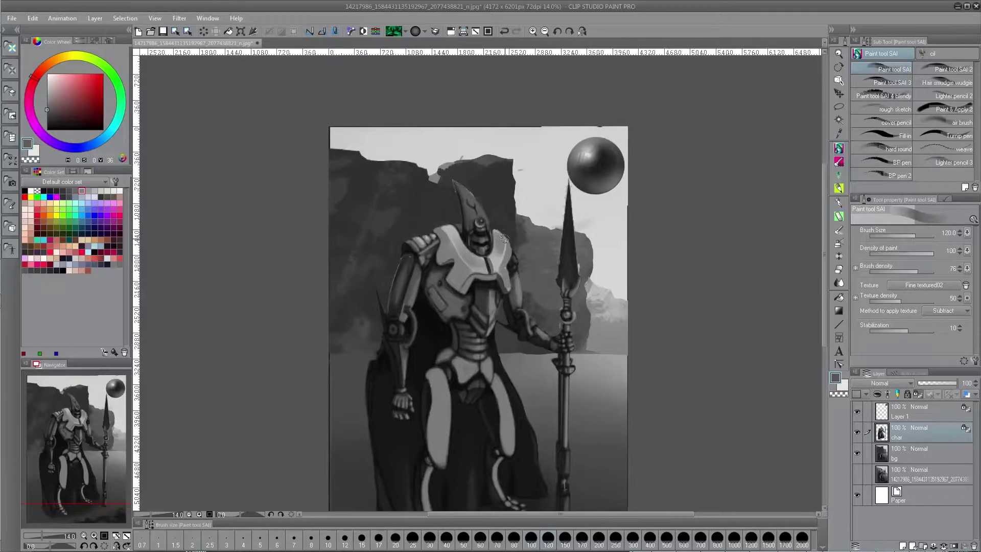
key(bracketleft)
key(bracketleft)
mouse_move(534, 223)
mouse_down()
mouse_move(558, 238)
mouse_move(549, 189)
mouse_up()
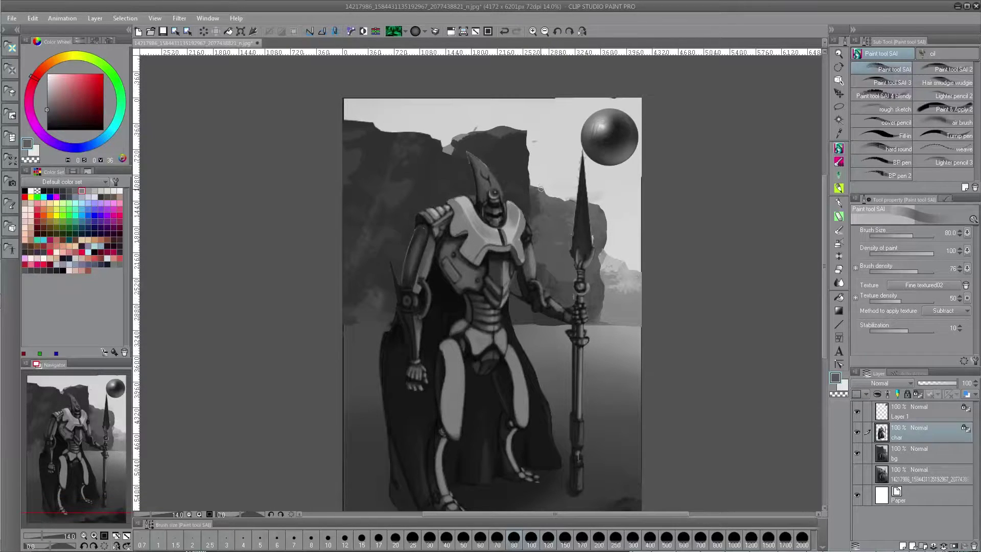
Try fine detail strokes on the helmet crest with a size 17 brush and sampled greys, undoing the last stroke.
alt+click(480, 175)
alt+click(479, 177)
mouse_move(479, 177)
mouse_down()
mouse_move(466, 150)
mouse_move(509, 207)
mouse_up()
alt+click(484, 179)
alt+click(488, 236)
key(bracketleft)
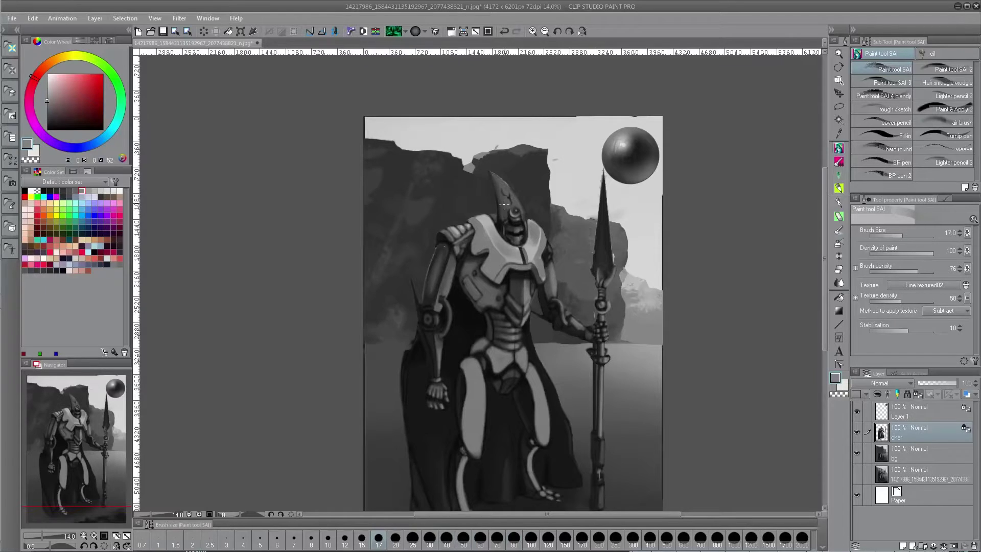
key(bracketleft)
key(ctrl+z)
mouse_move(502, 198)
mouse_down()
mouse_move(492, 174)
mouse_move(520, 181)
mouse_up()
Repaint the helmet crest around the eye with mid grey and near-black sampled from the helmet, enlarging the brush to size 70.
alt+click(512, 218)
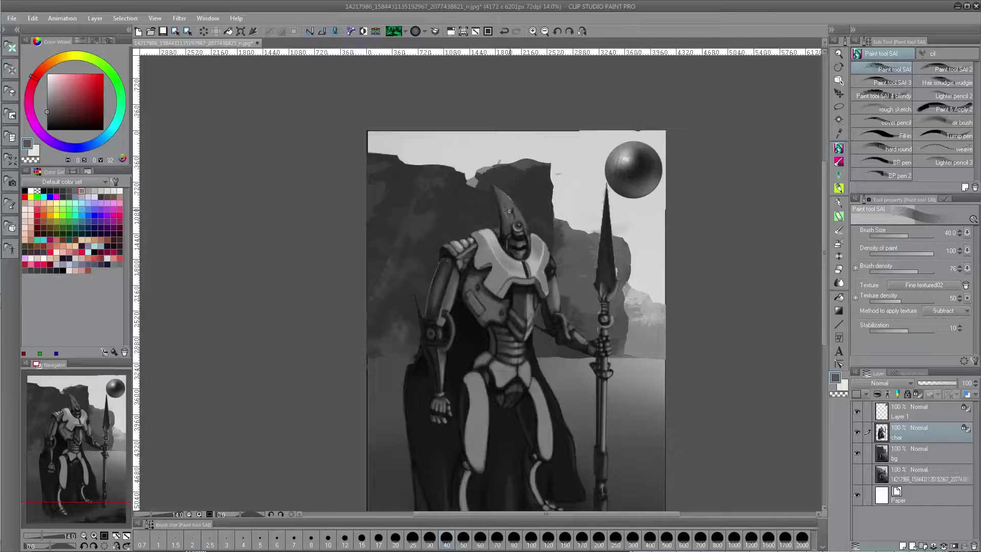
alt+click(516, 212)
drag(518, 183, 490, 164)
alt+click(494, 217)
key(bracketright)
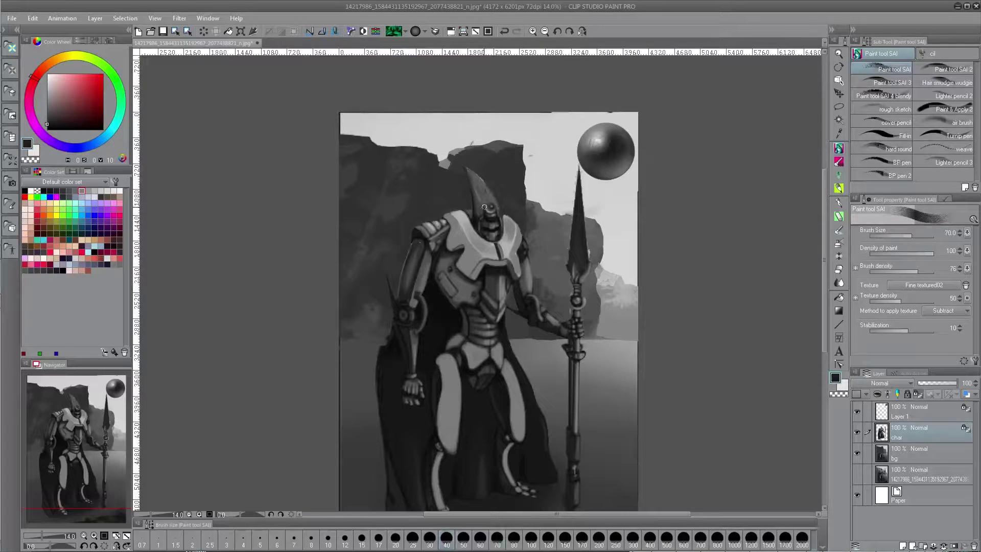
drag(482, 209, 497, 211)
drag(540, 273, 520, 288)
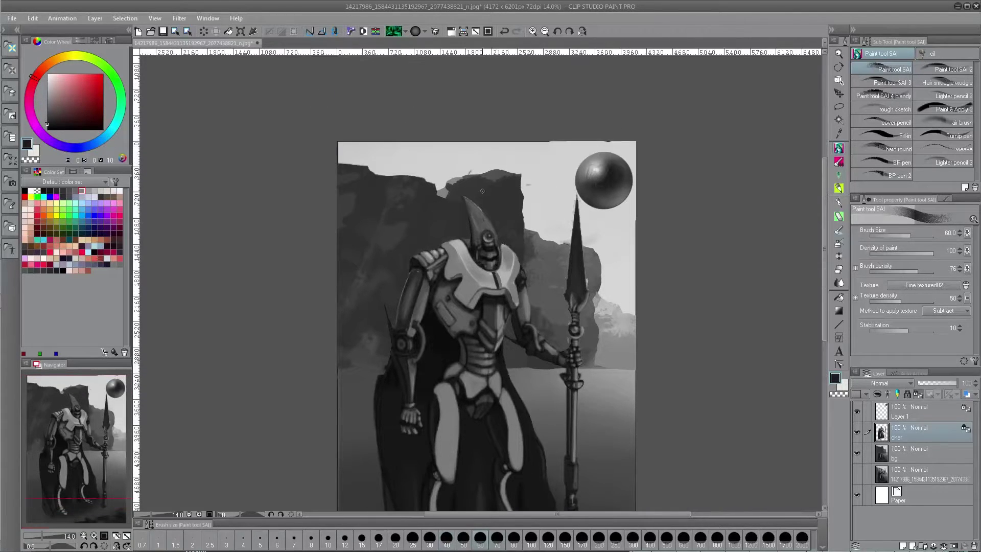
Undo the last crest stroke and darken the crest's tip at size 60 with dark greys sampled from the helmet.
alt+click(478, 226)
alt+click(483, 220)
key(ctrl+z)
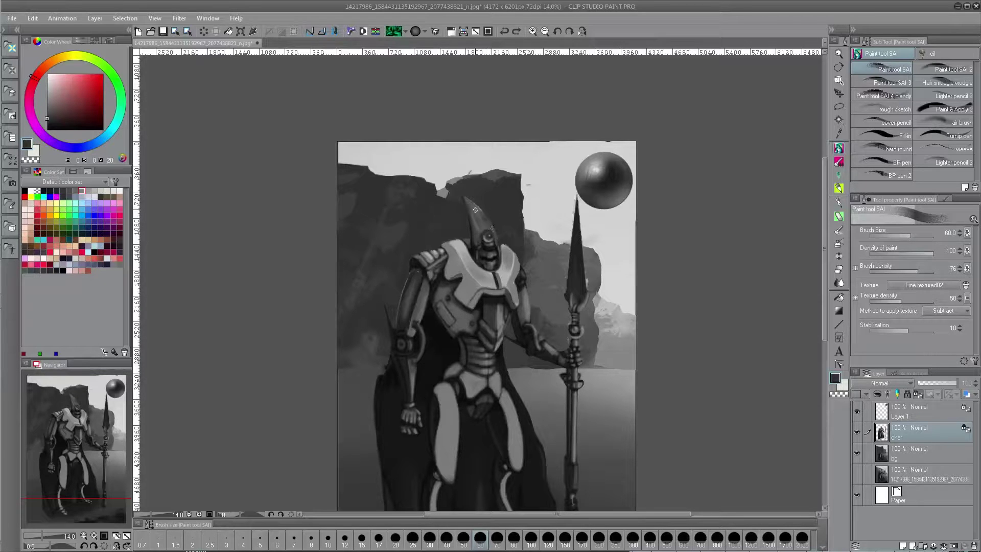
drag(467, 198, 478, 217)
alt+click(475, 237)
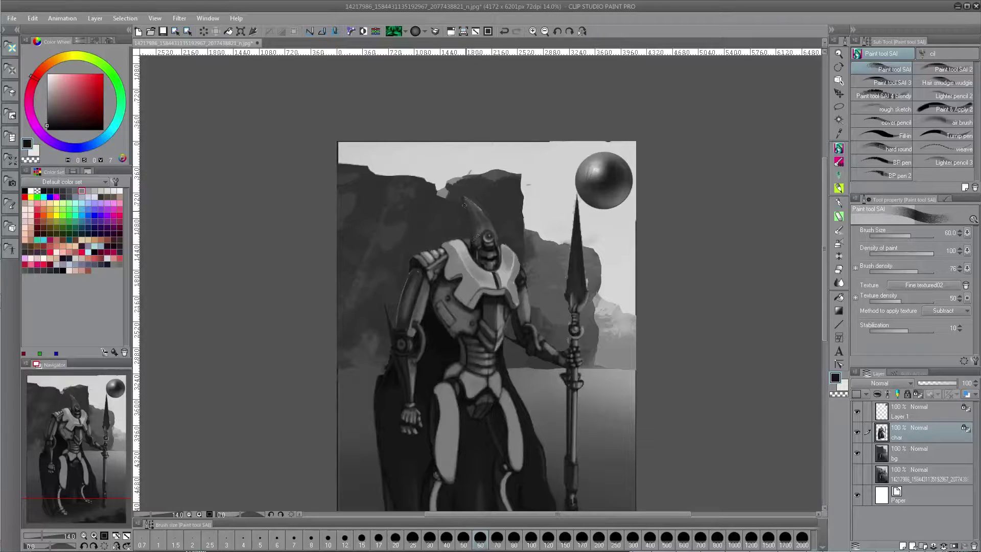
Blend the helmet crest into darker tones with dark greys sampled from it, enlarging the brush to size 100.
alt+click(474, 224)
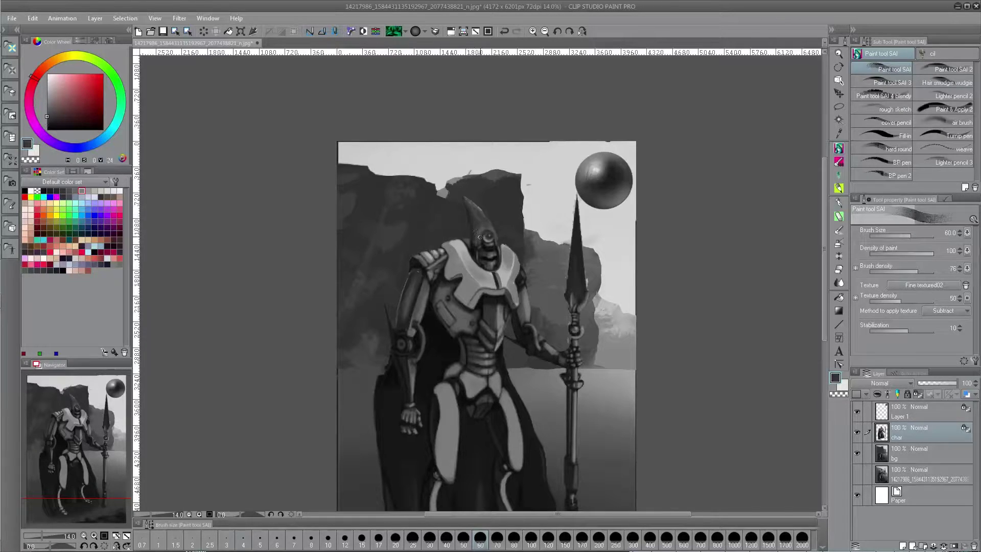
key(bracketright)
key(bracketright)
key(bracketright)
alt+click(470, 205)
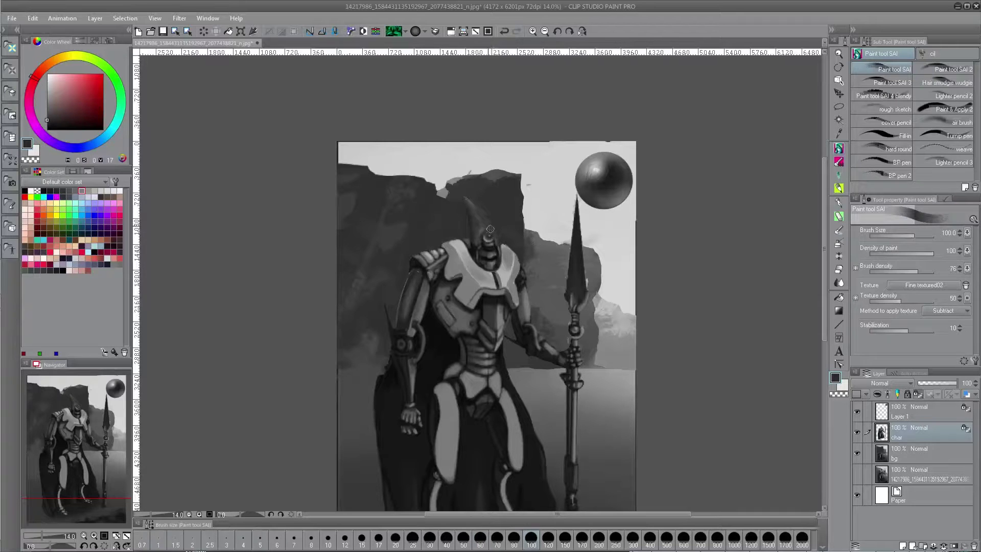
Refine the base of the helmet crest with dark greys sampled from the helmet, starting at size 30 and enlarging the brush.
alt+click(482, 226)
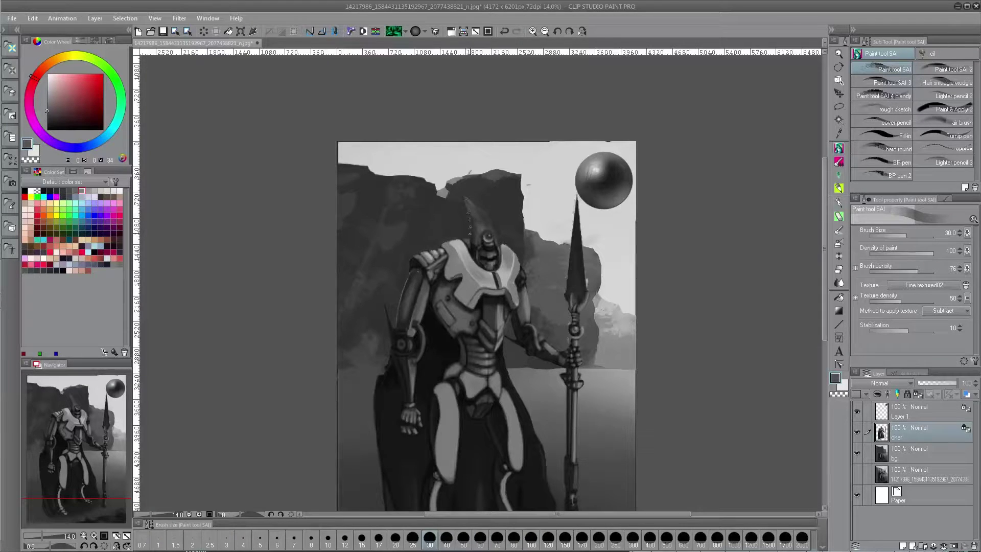
drag(469, 217, 469, 240)
alt+click(471, 233)
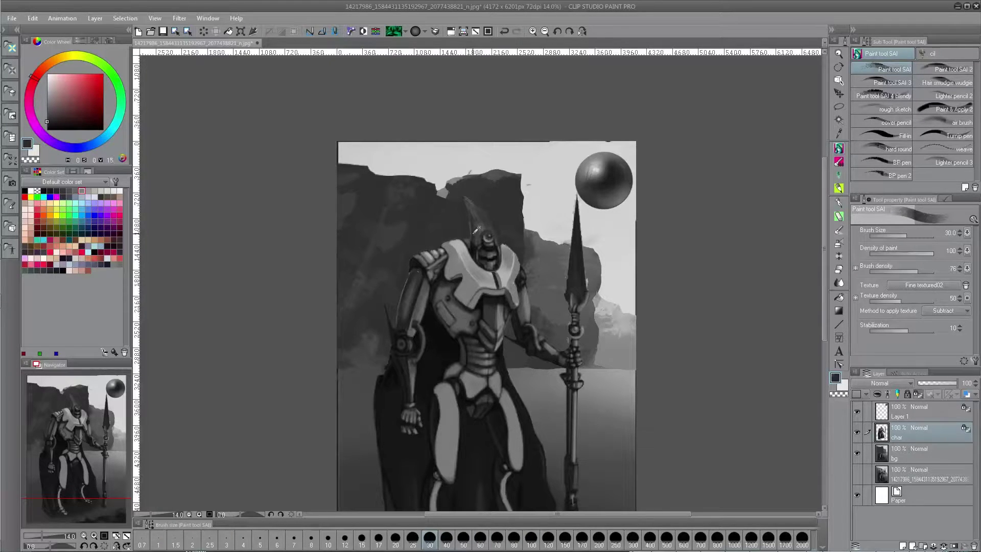
key(bracketright)
key(bracketright)
key(bracketright)
key(bracketright)
drag(476, 226, 488, 242)
alt+click(488, 236)
Touch up the collar plate's edge beside the shoulder with a much smaller brush and grey sampled from that area.
key(bracketleft)
key(bracketleft)
key(bracketleft)
key(bracketleft)
key(bracketleft)
key(bracketleft)
key(bracketleft)
key(bracketleft)
alt+click(457, 242)
mouse_move(454, 244)
mouse_down()
mouse_move(470, 251)
mouse_move(452, 251)
mouse_up()
Shade the collar plate beside the neck with greys sampled from it, varying the brush size.
alt+click(464, 248)
key(bracketright)
key(bracketright)
alt+click(464, 243)
alt+click(469, 243)
key(bracketleft)
key(bracketleft)
key(bracketleft)
key(bracketright)
key(bracketright)
key(bracketright)
drag(466, 251, 419, 239)
Blend the collar plate's upper surface with a larger brush and grey sampled from it.
alt+click(420, 240)
key(bracketright)
key(bracketright)
key(bracketright)
key(bracketright)
key(bracketright)
alt+click(414, 236)
drag(610, 206, 478, 131)
Paint light grey accents along the collar plate's edge, reducing the brush to size 15 and sampling nearby tones.
key(bracketleft)
key(bracketleft)
key(bracketleft)
key(bracketleft)
key(bracketleft)
key(bracketleft)
key(bracketleft)
mouse_move(419, 312)
mouse_down()
mouse_move(427, 259)
mouse_move(438, 257)
mouse_up()
alt+click(419, 263)
key(bracketright)
key(bracketright)
key(bracketright)
key(bracketleft)
key(bracketleft)
key(bracketleft)
key(bracketleft)
alt+click(437, 207)
click(435, 261)
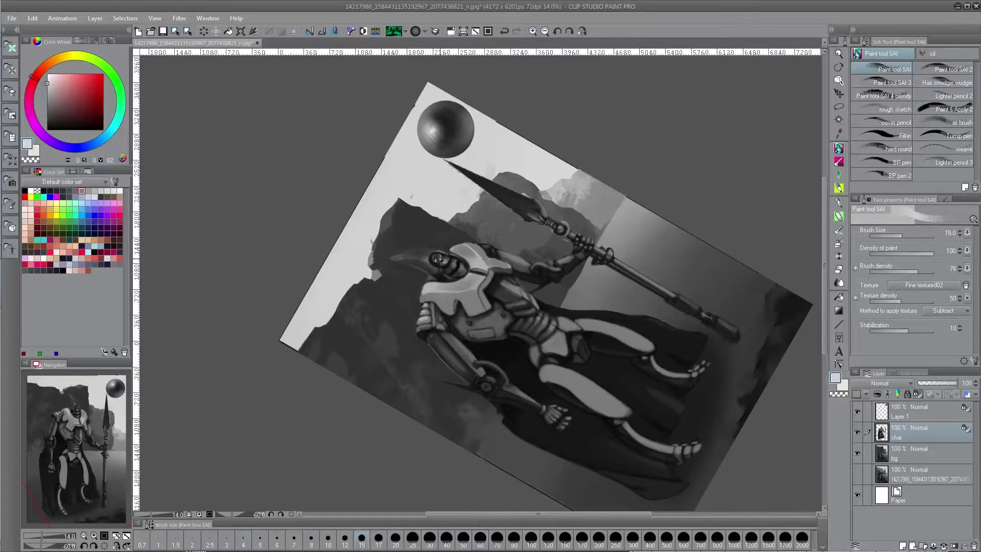
Smooth the collar plate's tones with sampled greys, enlarging the brush to size 150 and beyond.
key(ctrl+at)
drag(493, 238, 414, 228)
key(bracketright)
key(bracketright)
key(bracketright)
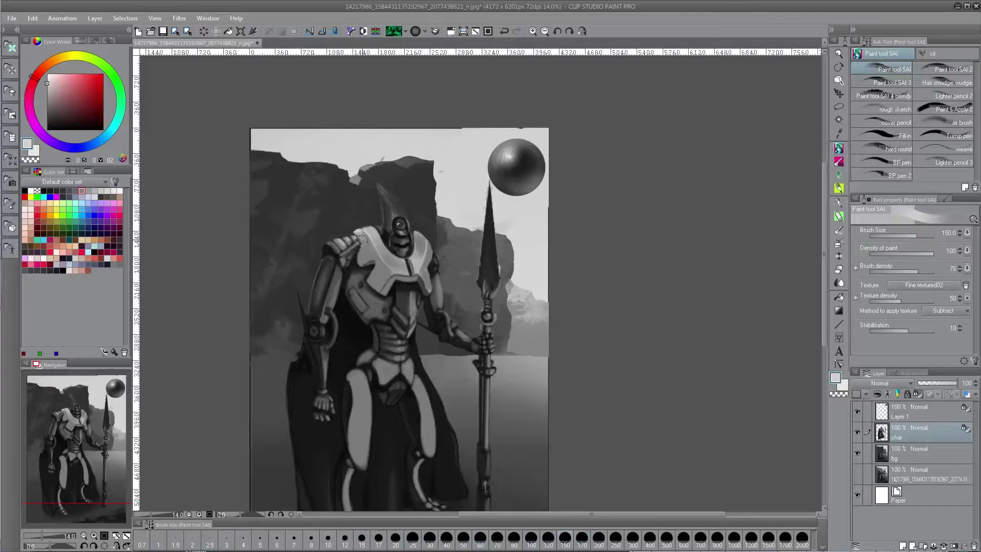
alt+click(355, 234)
key(bracketright)
key(bracketright)
key(bracketright)
alt+click(357, 269)
mouse_move(357, 238)
mouse_down()
mouse_move(355, 287)
mouse_move(454, 200)
mouse_move(411, 269)
mouse_up()
Shade the armor around the collar plate's lower edge with sampled mid greys, starting at size 80.
key(bracketleft)
key(bracketright)
key(bracketright)
key(bracketright)
key(bracketright)
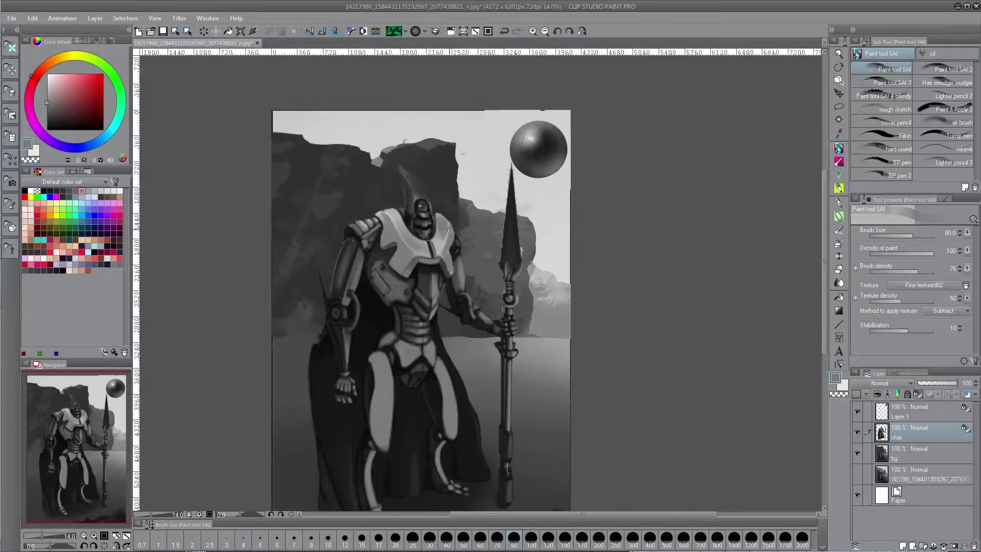
key(asciicircum)
key(asciicircum)
key(asciicircum)
key(asciicircum)
key(asciicircum)
alt+click(404, 264)
mouse_move(489, 230)
mouse_down()
mouse_move(403, 264)
mouse_move(401, 254)
mouse_move(402, 263)
mouse_up()
alt+click(401, 262)
key(bracketleft)
mouse_move(402, 262)
mouse_down()
mouse_move(411, 292)
mouse_move(380, 139)
mouse_move(413, 204)
mouse_move(375, 199)
mouse_move(485, 208)
mouse_move(455, 199)
mouse_up()
Refine the chest armor below the collar plate with sampled greys, varying the brush between fine and broad.
alt+click(410, 299)
key(bracketleft)
alt+click(406, 308)
key(bracketleft)
key(bracketleft)
key(bracketleft)
key(bracketleft)
key(bracketright)
key(bracketright)
key(bracketright)
key(bracketright)
key(bracketright)
key(bracketright)
key(minus)
key(minus)
key(minus)
key(minus)
key(minus)
key(minus)
Sharpen the edges of the shoulder and collar armor with a small brush and greys sampled nearby.
alt+click(387, 152)
key(bracketleft)
key(bracketleft)
key(bracketleft)
key(bracketleft)
key(bracketleft)
alt+click(389, 154)
key(bracketleft)
key(bracketleft)
key(bracketleft)
alt+click(410, 201)
alt+click(406, 205)
alt+click(407, 207)
Paint the helmet's face details at size 30 with dark greys sampled around the face.
alt+click(480, 206)
key(bracketright)
key(bracketright)
key(bracketright)
alt+click(484, 203)
alt+click(484, 197)
key(asciicircum)
key(asciicircum)
key(asciicircum)
alt+click(456, 199)
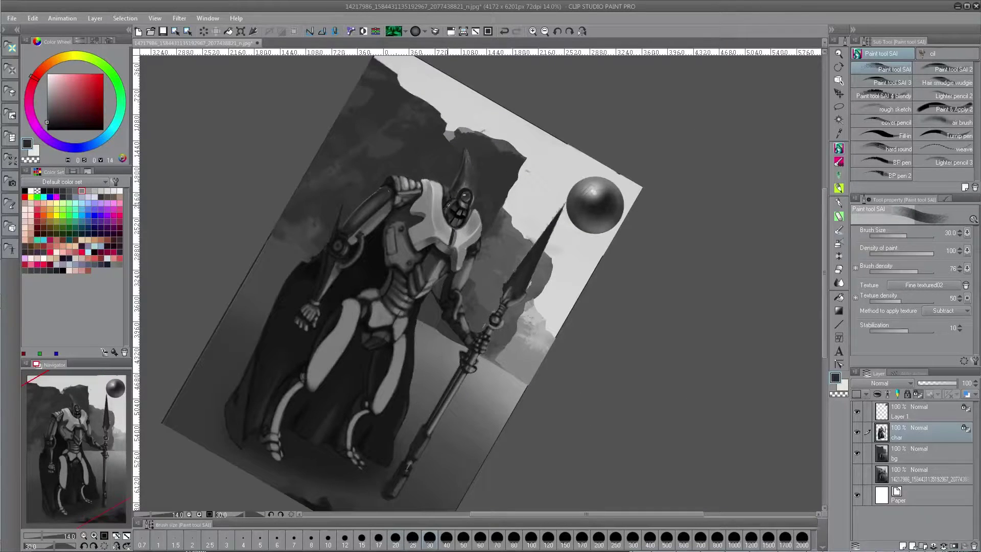
Deepen the grooves of the helmet's face with sampled near-black at size 17.
alt+click(450, 210)
alt+click(453, 214)
key(bracketleft)
key(bracketleft)
key(bracketleft)
drag(460, 207, 424, 227)
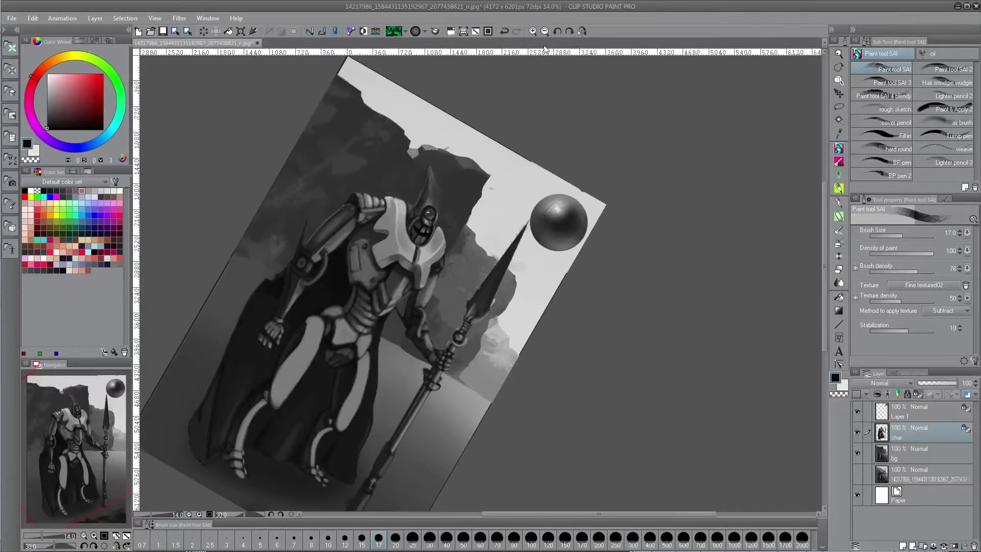
key(minus)
key(minus)
Select the hard round brush and work on the chest's side panel at size 50 with greys sampled from the armor.
click(891, 148)
click(975, 361)
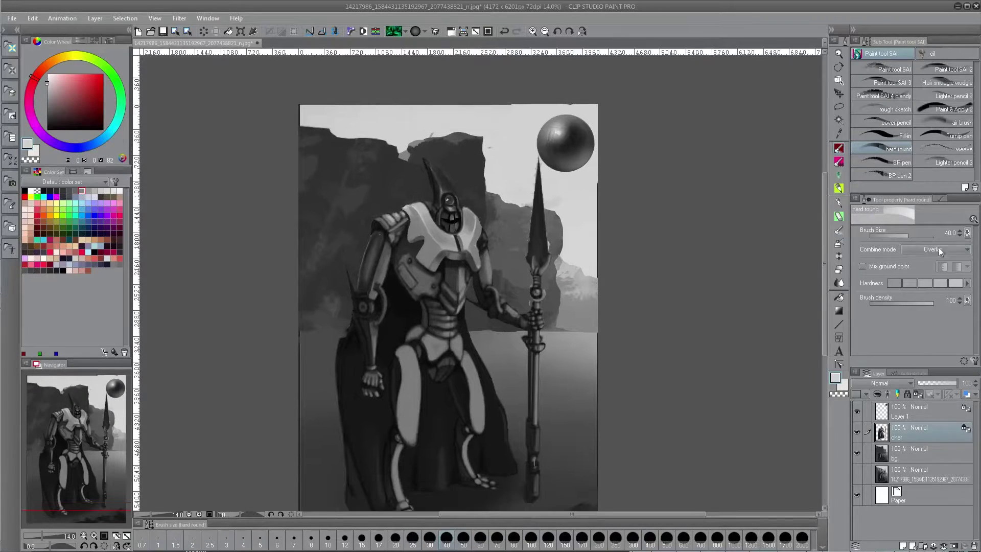
key(bracketright)
alt+click(418, 264)
alt+click(421, 263)
mouse_move(411, 263)
mouse_down()
mouse_move(421, 270)
mouse_move(416, 246)
mouse_up()
alt+click(420, 243)
Switch to the Paint tool SAI brush and shade the chest's side panel at sizes 50 to 60 with sampled dark greys.
key(ctrl+plus)
key(ctrl+plus)
key(ctrl+plus)
key(bracketleft)
key(bracketleft)
key(bracketleft)
key(bracketright)
key(bracketright)
key(ctrl+0)
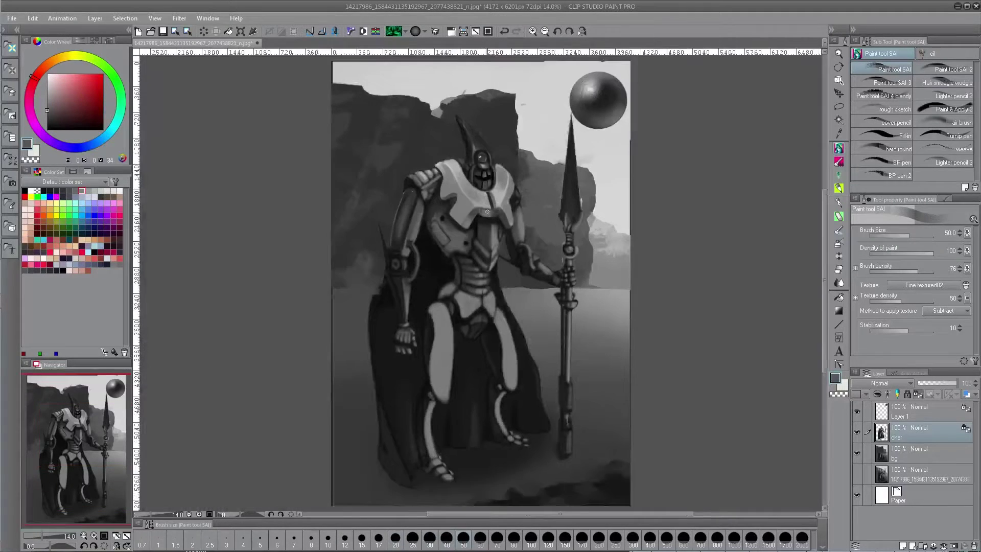
drag(438, 208, 386, 244)
alt+click(412, 234)
alt+click(386, 245)
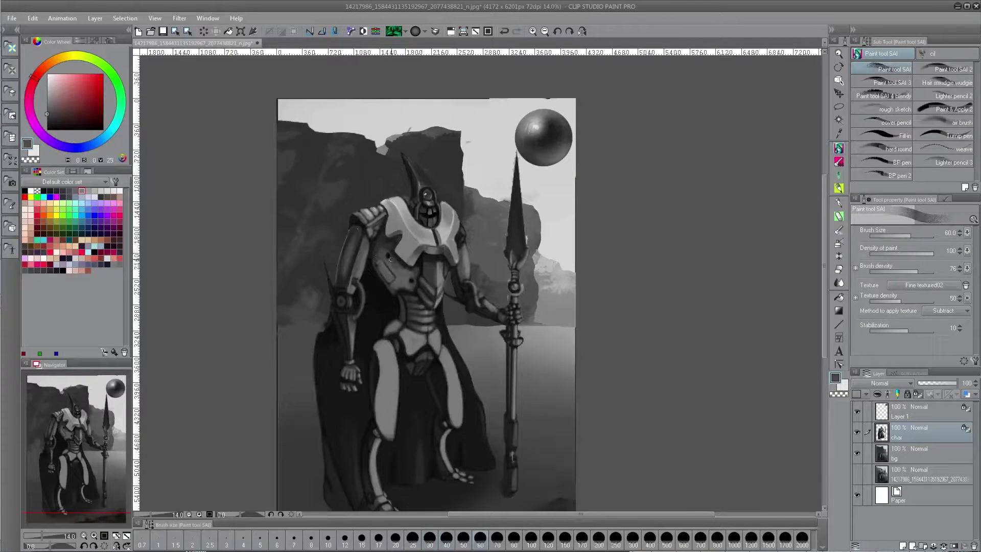
Paint the slot details on the chest's side panel with a smaller brush and greys sampled nearby.
key(bracketleft)
key(bracketleft)
alt+click(390, 246)
key(bracketleft)
alt+click(389, 268)
mouse_move(389, 265)
space+mouse_down()
mouse_move(424, 237)
mouse_move(428, 246)
space+mouse_up()
mouse_move(411, 232)
mouse_down()
mouse_move(422, 206)
mouse_move(422, 248)
mouse_up()
alt+click(420, 246)
Define the recessed slot and rim of the chest's side panel with dark grey sampled from the armor.
key(bracketright)
key(bracketright)
key(bracketright)
key(bracketright)
key(bracketright)
key(bracketright)
click(558, 31)
key(bracketright)
key(bracketright)
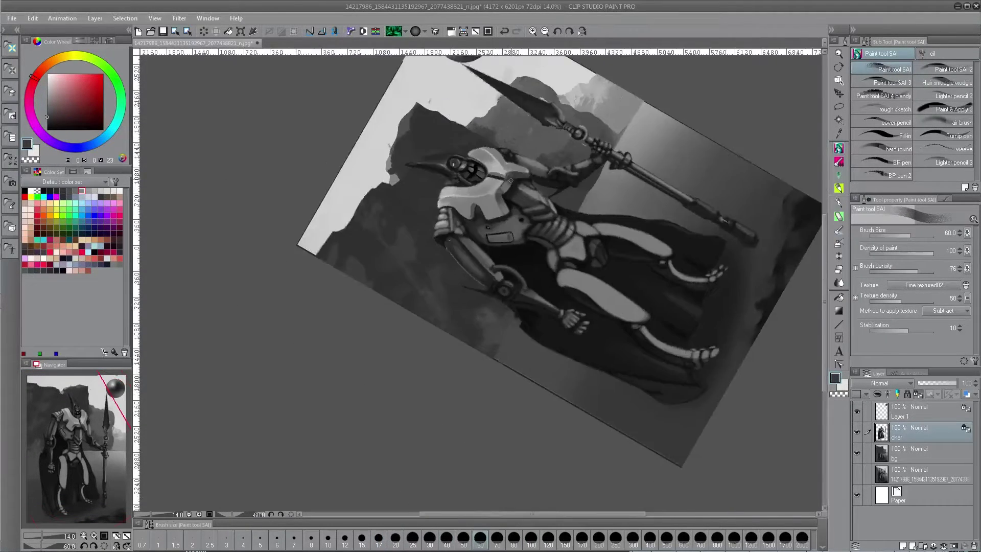
key(minus)
key(minus)
key(minus)
key(minus)
key(minus)
alt+click(465, 235)
key(bracketleft)
key(bracketleft)
key(bracketleft)
key(bracketleft)
key(bracketleft)
key(bracketleft)
key(bracketleft)
key(bracketleft)
mouse_move(467, 224)
mouse_down()
mouse_move(474, 231)
mouse_move(462, 231)
mouse_up()
Lay broader shading across the chest's side panel with an enlarged brush.
key(asciicircum)
key(asciicircum)
key(asciicircum)
key(asciicircum)
key(asciicircum)
key(asciicircum)
key(asciicircum)
key(bracketright)
key(bracketright)
key(bracketright)
key(bracketright)
key(bracketright)
key(bracketright)
key(bracketright)
mouse_move(540, 282)
mouse_down()
mouse_move(413, 211)
mouse_move(432, 251)
mouse_up()
Deepen the dark outlines around the side panel's slot at about size 40 with sampled near-black.
key(bracketleft)
key(bracketleft)
key(bracketleft)
key(bracketleft)
key(bracketleft)
key(bracketleft)
alt+click(409, 215)
key(bracketright)
key(bracketright)
key(bracketright)
key(bracketright)
alt+click(437, 245)
key(bracketleft)
key(bracketleft)
key(bracketleft)
key(bracketleft)
key(bracketleft)
key(bracketleft)
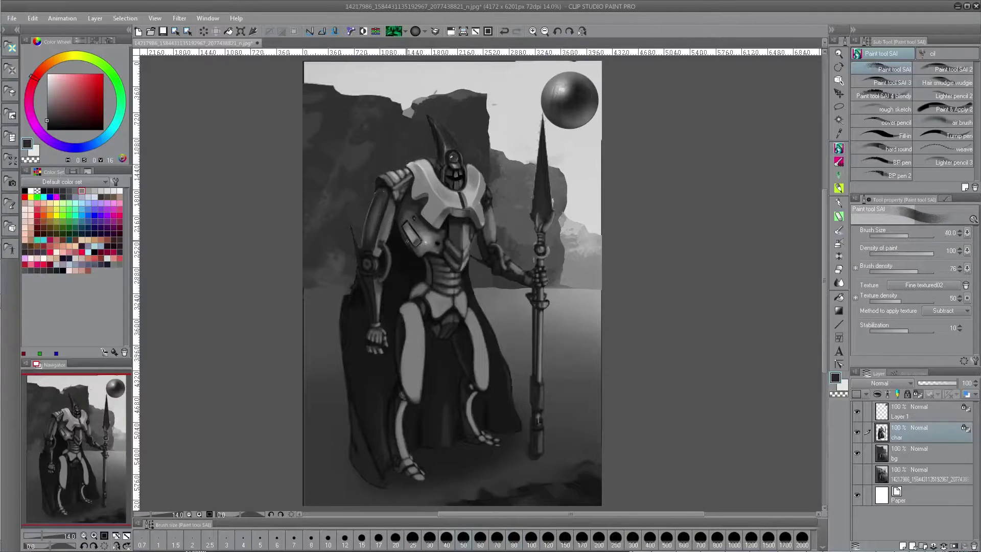
alt+click(420, 258)
alt+click(421, 259)
Tighten the contours beneath the collar plate and around the slot at size 25 with greys sampled nearby.
key(minus)
key(minus)
key(minus)
key(bracketright)
key(bracketright)
key(bracketright)
key(bracketright)
key(bracketright)
key(bracketright)
key(bracketright)
key(bracketright)
key(bracketright)
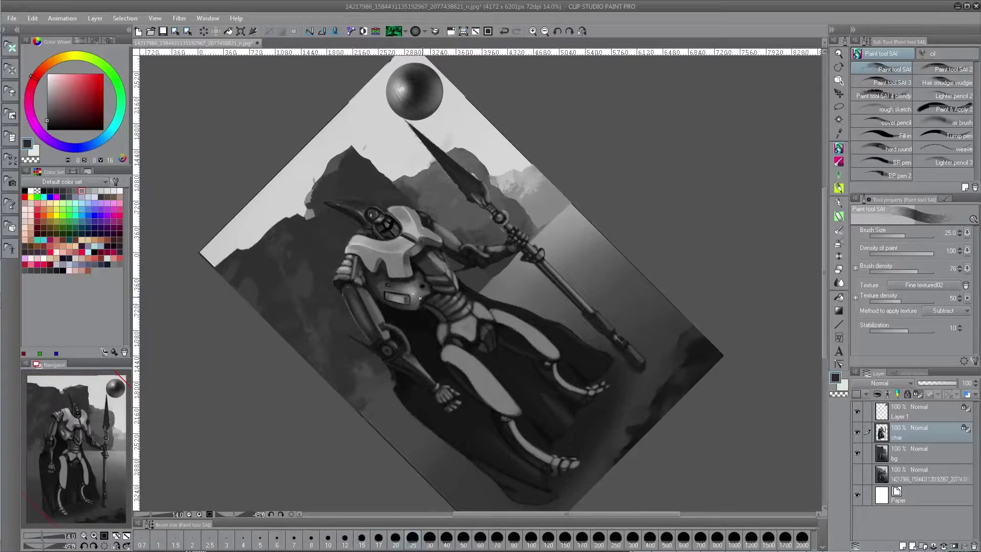
alt+click(391, 286)
alt+click(428, 273)
mouse_move(377, 281)
mouse_down()
mouse_move(429, 273)
mouse_move(424, 261)
mouse_up()
key(asciicircum)
key(asciicircum)
key(asciicircum)
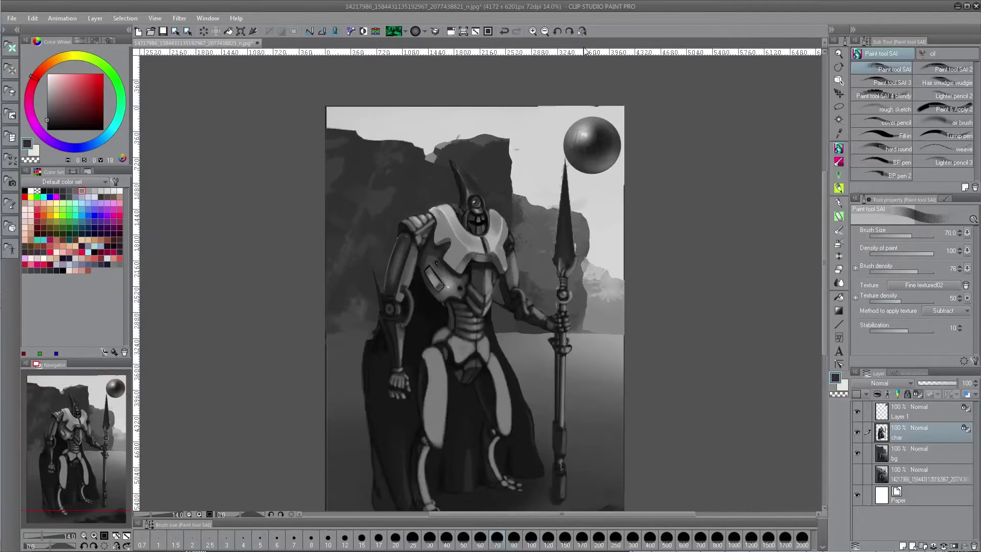
Model the side panel's surface below the collar plate, working down from size 70 with sampled greys.
alt+click(443, 264)
mouse_move(475, 286)
mouse_down()
mouse_move(447, 264)
mouse_move(455, 276)
mouse_up()
key(bracketleft)
key(bracketleft)
key(bracketleft)
key(bracketleft)
key(bracketleft)
mouse_move(459, 274)
mouse_down()
mouse_move(466, 257)
mouse_move(453, 268)
mouse_move(446, 251)
mouse_up()
alt+click(461, 254)
key(bracketright)
key(bracketright)
key(bracketright)
alt+click(449, 248)
key(bracketleft)
key(bracketleft)
key(bracketleft)
key(bracketleft)
key(bracketleft)
mouse_move(461, 264)
mouse_down()
mouse_move(429, 286)
mouse_move(419, 269)
mouse_move(420, 292)
mouse_move(440, 303)
mouse_up()
Sample mid greys around the side panel and lighten its slot and edges at size 25.
alt+click(429, 281)
key(bracketleft)
alt+click(428, 284)
key(bracketright)
key(bracketright)
key(bracketright)
key(bracketright)
key(bracketright)
alt+click(422, 279)
alt+click(440, 302)
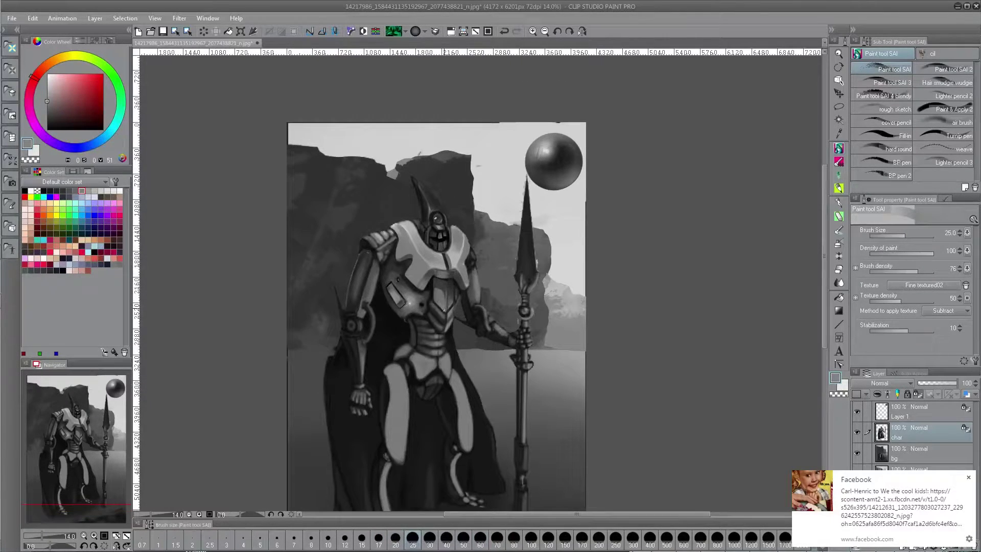
Set the brush's texture method to Normal, paint fine dark lines on the chest at size 15, and undo the last stroke.
key(bracketright)
key(bracketleft)
key(bracketleft)
key(bracketleft)
key(bracketleft)
key(bracketleft)
key(bracketleft)
key(bracketleft)
key(bracketleft)
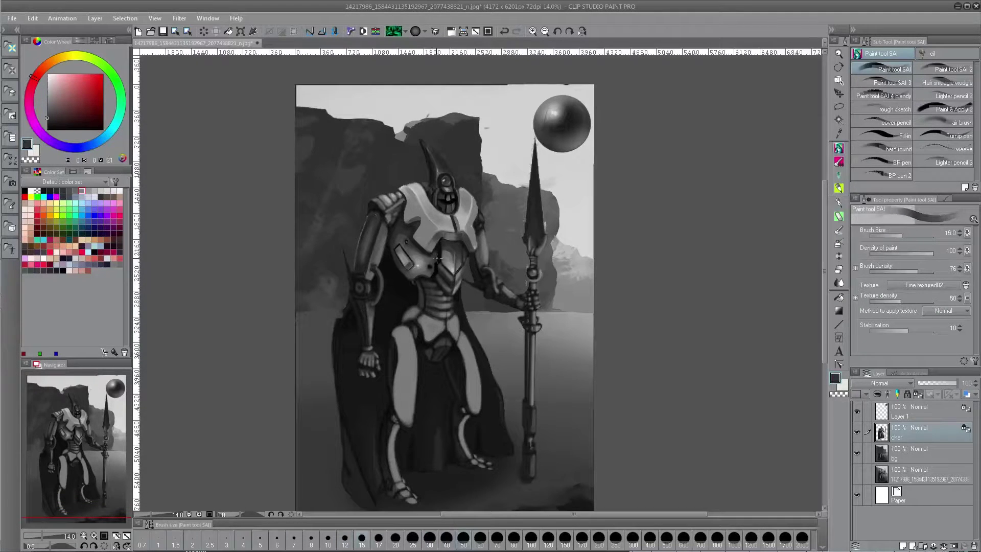
key(ctrl+z)
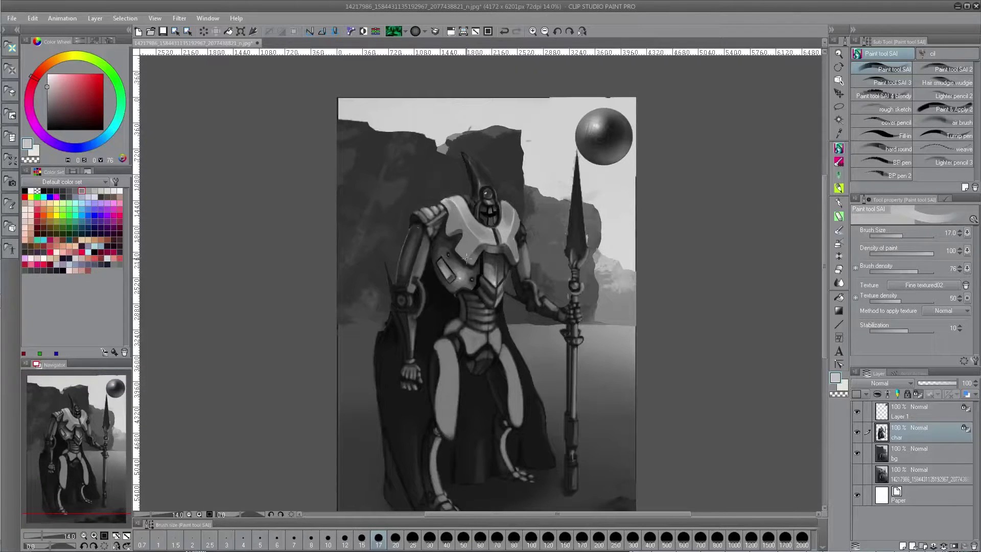
Brush light grey along the collar plate's lower edge above the chest's side panel with an enlarged brush.
key(bracketright)
key(bracketright)
key(bracketright)
key(bracketright)
key(bracketright)
key(bracketright)
key(bracketright)
key(bracketright)
key(bracketright)
drag(471, 243, 467, 259)
Refine the collar plate's lower edge at size 25 with mid grey sampled from the armor.
key(bracketleft)
key(bracketleft)
key(bracketleft)
key(bracketleft)
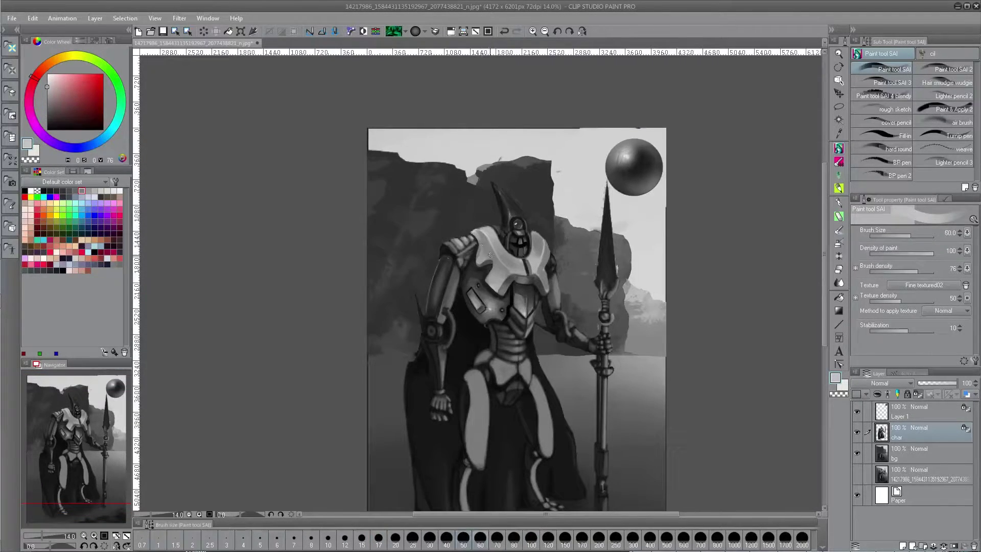
alt+click(489, 258)
drag(486, 258, 490, 265)
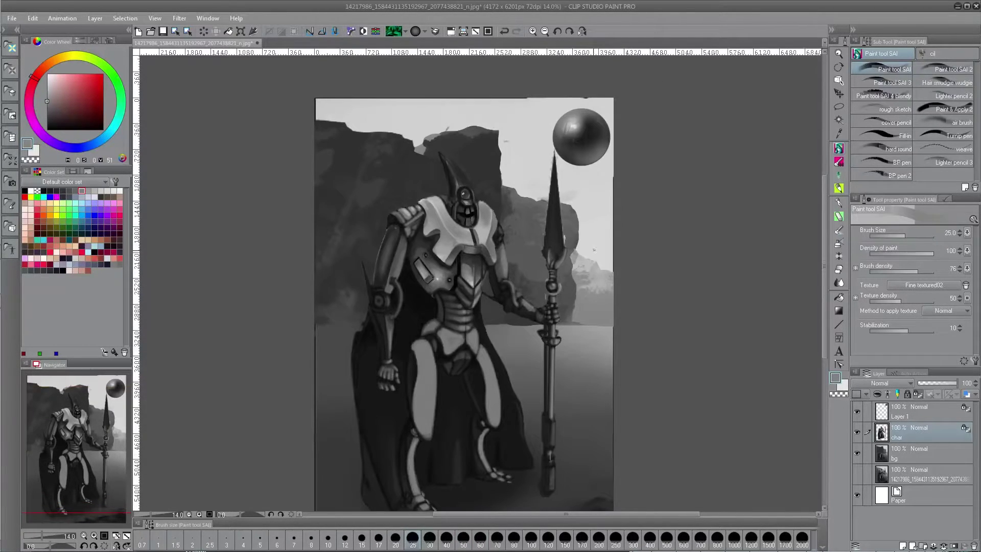
Repaint the collar plate's lower edge using greys sampled from the armor and an enlarged brush.
key(c)
mouse_move(443, 197)
mouse_down()
mouse_move(507, 221)
mouse_move(473, 229)
mouse_move(489, 221)
mouse_up()
key(c)
alt+click(599, 252)
alt+click(475, 227)
alt+click(486, 236)
key(])
key(])
key(])
key(])
key(])
alt+click(482, 222)
mouse_move(522, 224)
mouse_down()
mouse_move(483, 244)
mouse_move(423, 248)
mouse_up()
Darken the chest beneath the collar plate at size 30 with dark grey sampled from the armor.
alt+click(484, 244)
key([)
key([)
key([)
key([)
key([)
key([)
key(])
key(])
alt+click(428, 246)
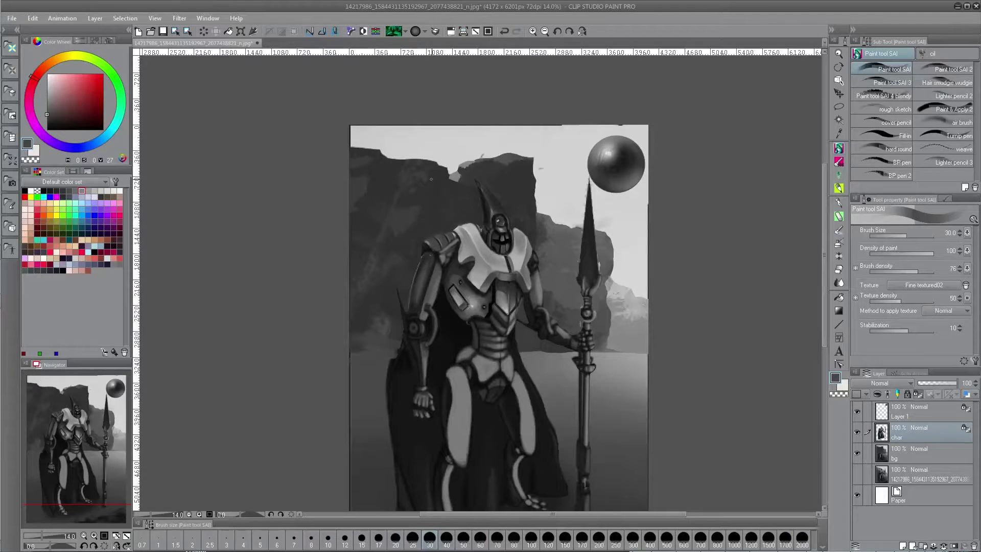
Touch up the collar plate's edge above the chest's side panel with a smaller brush and sampled grey.
drag(419, 204, 428, 216)
alt+click(405, 171)
drag(446, 250, 438, 254)
alt+click(442, 254)
key([)
key([)
alt+click(448, 255)
mouse_move(436, 251)
mouse_down()
mouse_move(448, 255)
mouse_move(430, 211)
mouse_move(473, 208)
mouse_move(500, 230)
mouse_up()
Broaden the shading along the collar plate's front with a larger brush and grey sampled from the plate.
alt+click(557, 186)
key(minus)
key(minus)
key(c)
key(asciicircum)
key(asciicircum)
alt+click(499, 231)
key(])
key(])
key(])
key(])
mouse_move(494, 236)
mouse_down()
mouse_move(465, 246)
mouse_move(471, 266)
mouse_move(461, 257)
mouse_move(462, 265)
mouse_move(463, 250)
mouse_move(487, 251)
mouse_up()
Shade the middle of the collar plate with sampled grey and undo the last stroke.
alt+click(503, 230)
key(bracketright)
key(bracketright)
key(bracketright)
key(bracketleft)
key(bracketleft)
key(bracketright)
key(ctrl+z)
key(bracketright)
Blend the collar plate's lower corner at size 25 with greys sampled around the side panel and plate.
alt+click(460, 256)
alt+click(462, 257)
key(bracketleft)
alt+click(462, 263)
alt+click(462, 259)
alt+click(463, 255)
alt+click(465, 251)
alt+click(487, 251)
drag(567, 234, 498, 212)
alt+click(422, 232)
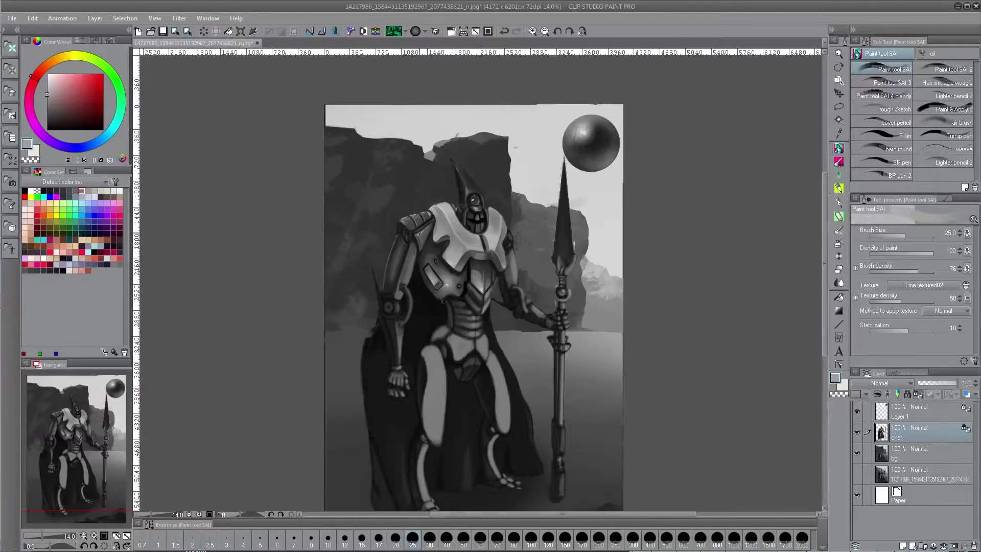
Select the ground area on the bg layer and switch to the blocky the blocker pencil.
drag(513, 303, 567, 247)
click(920, 453)
click(547, 30)
key(m)
mouse_move(382, 270)
mouse_down()
mouse_move(618, 274)
mouse_move(284, 379)
mouse_up()
key(p)
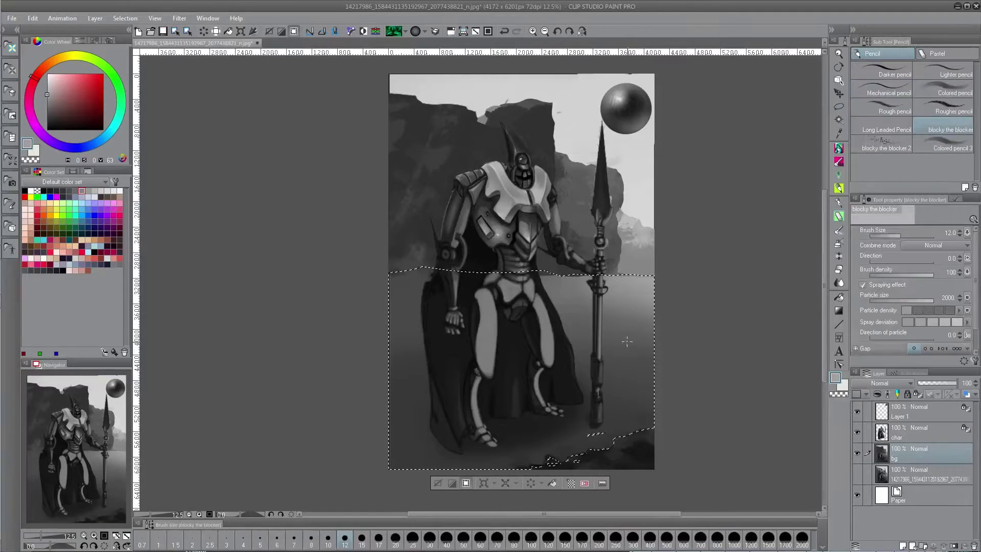
Brush sampled dark grey over the selected ground at size 500 with the blocky the blocker pencil.
alt+click(627, 339)
drag(626, 324, 554, 291)
drag(409, 286, 409, 348)
drag(546, 281, 587, 312)
drag(638, 307, 611, 312)
key(ctrl+minus)
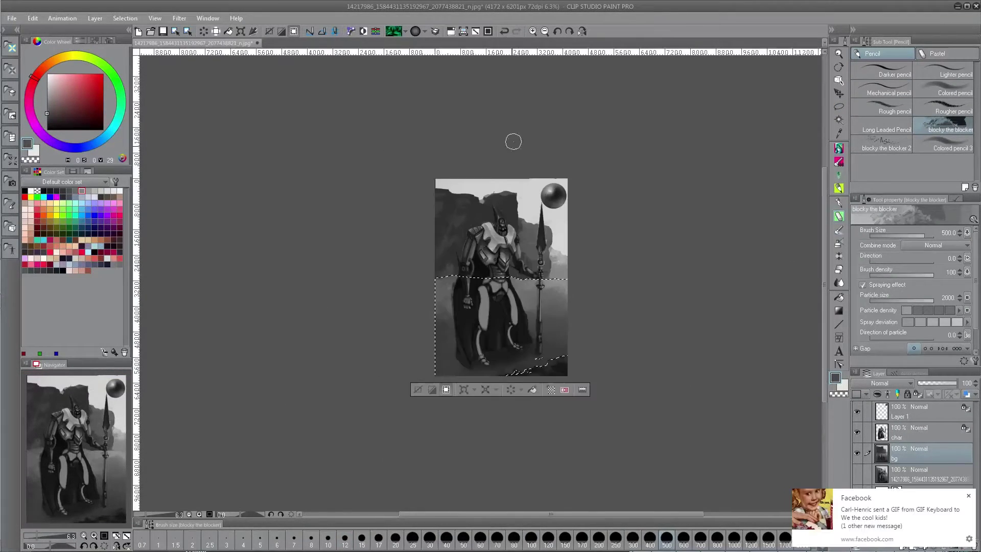
Enlarge the pencil to size 1500 and paint broad grey texture across the ground behind the legs.
key(bracketright)
key(bracketright)
key(bracketright)
key(bracketright)
key(bracketright)
key(bracketright)
key(bracketright)
key(bracketright)
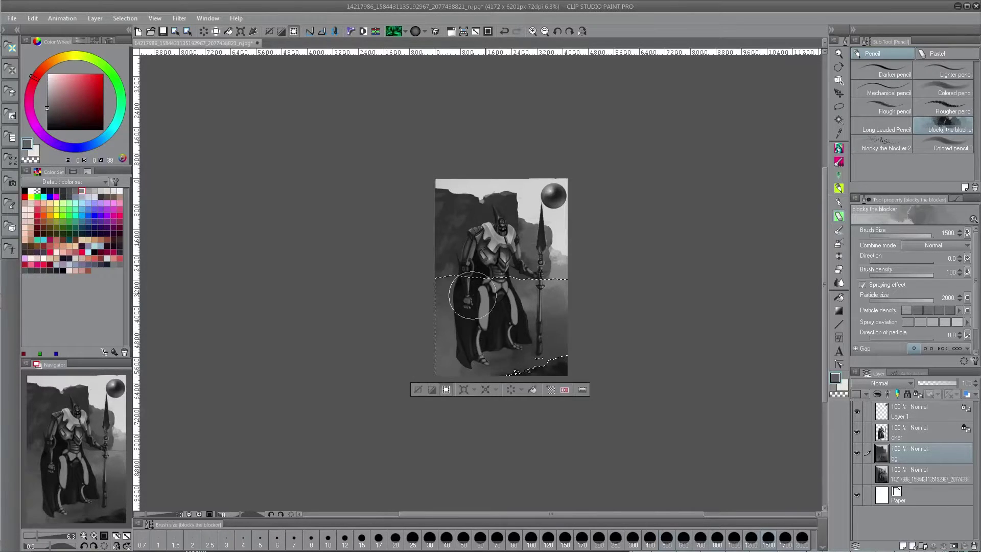
drag(429, 321, 536, 326)
Vary the ground's tone around the cape and spear with greys sampled near the horizon.
alt+click(543, 285)
drag(543, 285, 549, 301)
alt+click(564, 259)
mouse_move(445, 317)
mouse_down()
mouse_move(474, 313)
mouse_move(444, 337)
mouse_move(501, 363)
mouse_up()
Add grey patches to the ground beside the spear and cape, ending with the pencil at size 800.
key(bracketleft)
key(bracketleft)
key(bracketleft)
key(bracketleft)
key(bracketleft)
alt+click(558, 342)
mouse_move(557, 307)
mouse_down()
mouse_move(524, 291)
mouse_move(556, 306)
mouse_up()
alt+click(541, 343)
key(bracketright)
key(bracketright)
key(bracketright)
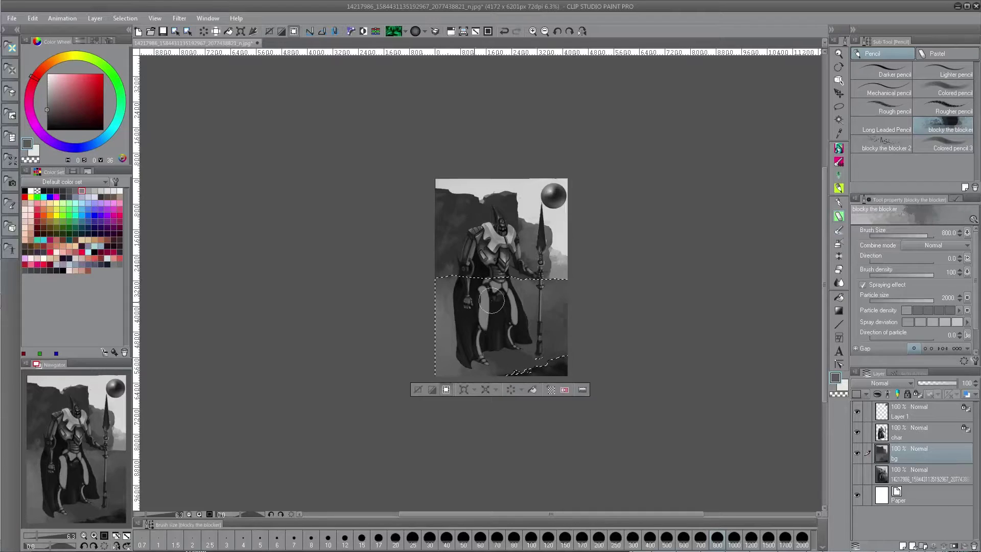
mouse_move(454, 326)
mouse_down()
mouse_move(447, 336)
mouse_move(377, 296)
mouse_up()
Switch to the Paint tool SAI brush and set its texture method to Subtract.
key(b)
click(945, 310)
click(941, 328)
key(minus)
key(minus)
key(minus)
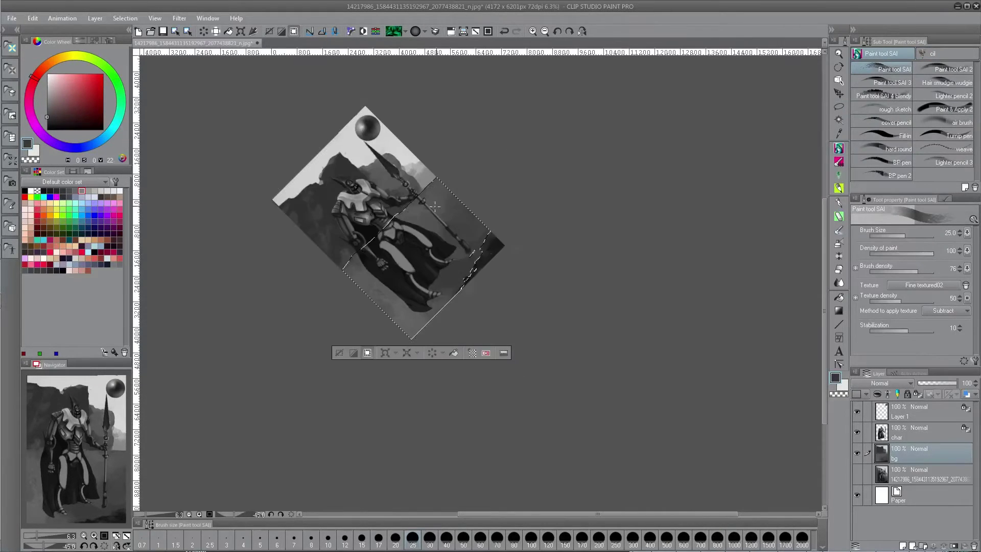
Enlarge the Paint tool SAI brush and paint sampled dark grey on the ground near the spear's horizon line.
key(bracketright)
key(bracketright)
key(bracketright)
key(bracketright)
key(bracketright)
key(bracketright)
key(bracketright)
key(bracketright)
key(bracketright)
key(bracketright)
key(bracketright)
key(bracketright)
key(bracketright)
key(bracketright)
key(bracketright)
key(bracketright)
key(bracketright)
key(bracketright)
key(bracketright)
alt+click(403, 220)
key(bracketleft)
key(bracketleft)
key(bracketleft)
key(bracketleft)
key(bracketleft)
key(bracketleft)
key(bracketleft)
key(bracketleft)
mouse_move(432, 186)
mouse_down()
mouse_move(409, 213)
mouse_move(435, 188)
mouse_up()
Paint the foreground ground from below the cape to the spear's base with a larger brush and sampled grey.
alt+click(415, 206)
alt+click(426, 309)
key(bracketright)
key(bracketright)
key(bracketright)
mouse_move(428, 308)
mouse_down()
mouse_move(487, 234)
mouse_move(482, 202)
mouse_move(498, 216)
mouse_move(498, 236)
mouse_move(478, 210)
mouse_move(464, 249)
mouse_up()
Sample grey beside the spear and paint the ground next to the cape at size 400.
alt+click(472, 225)
key(bracketleft)
key(bracketleft)
key(bracketleft)
alt+click(453, 231)
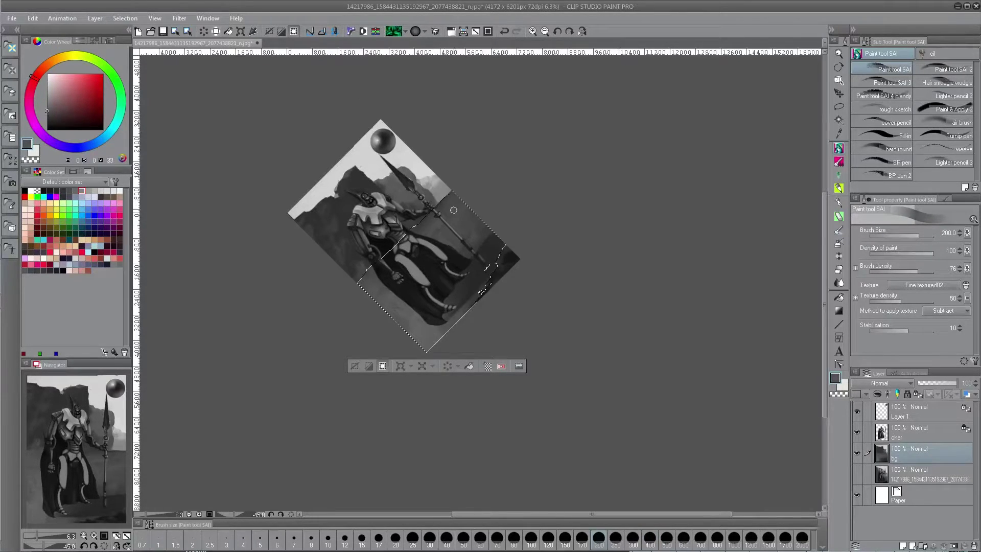
key(bracketright)
key(bracketright)
key(bracketright)
drag(390, 300, 409, 327)
Paint the selected ground edge beside the cape with sampled dark greys, reducing the brush size to 150.
alt+click(351, 268)
alt+click(373, 280)
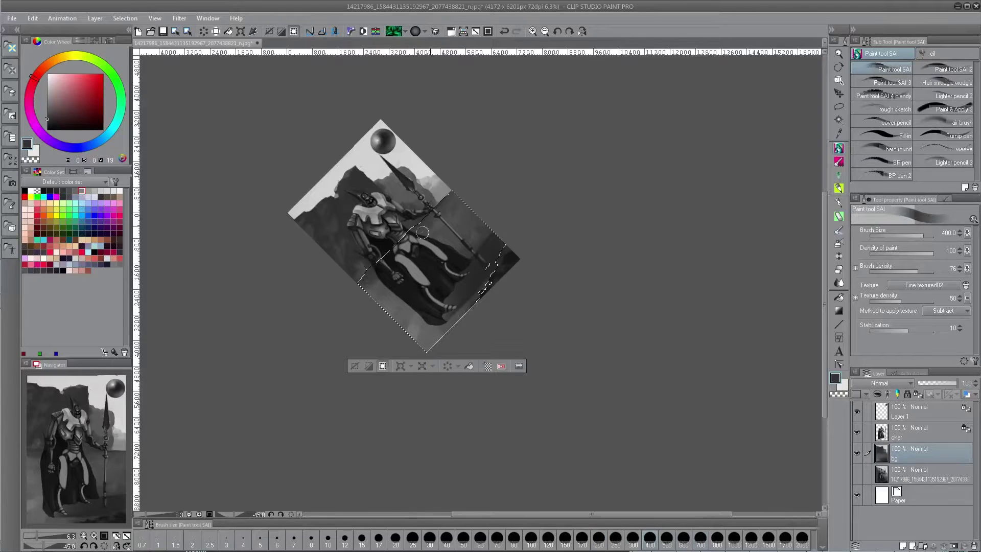
key(bracketleft)
key(bracketleft)
key(bracketleft)
key(bracketleft)
key(bracketleft)
alt+click(373, 281)
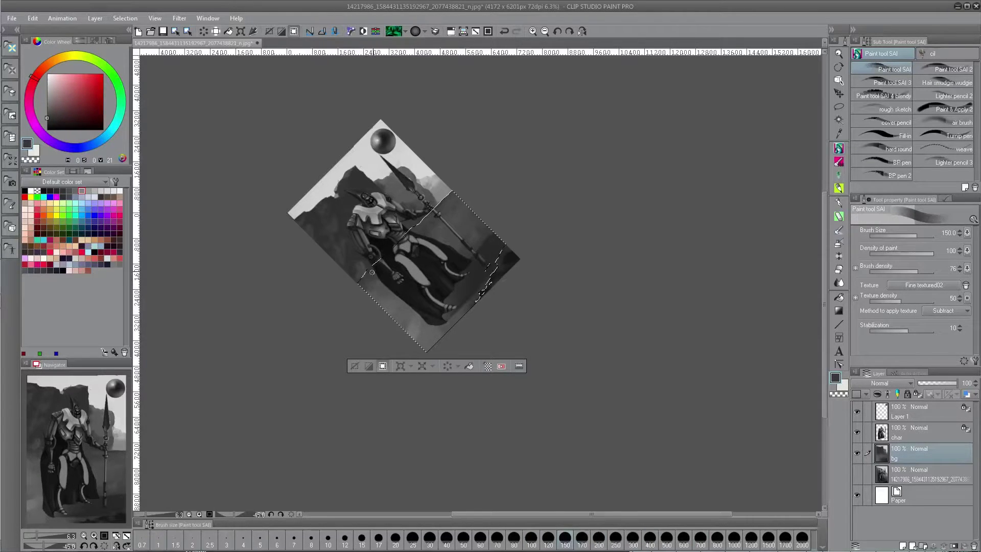
Invert the selection to the cliffs and sky, and set the hard round brush's combine mode to Overlay.
click(368, 367)
drag(554, 281, 561, 310)
click(889, 149)
click(936, 249)
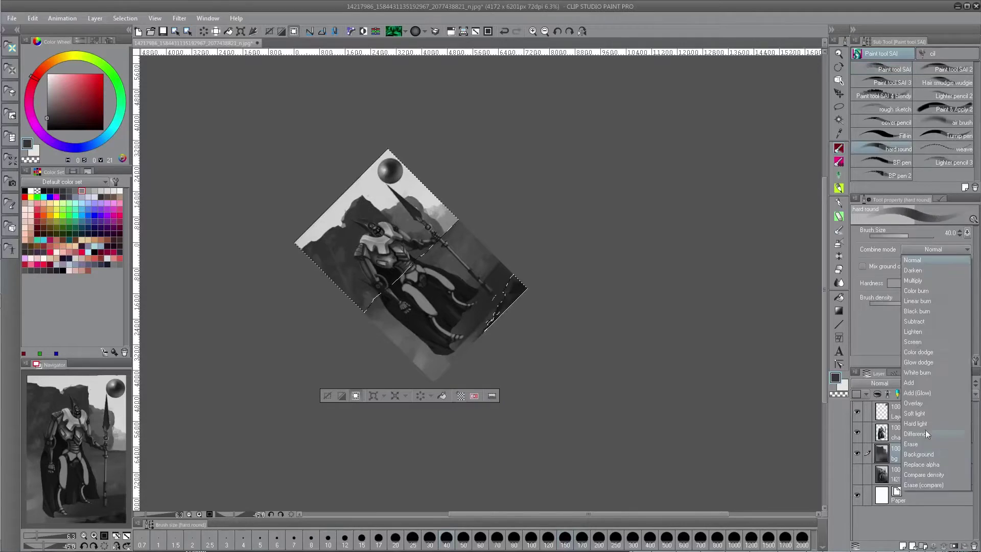
click(926, 383)
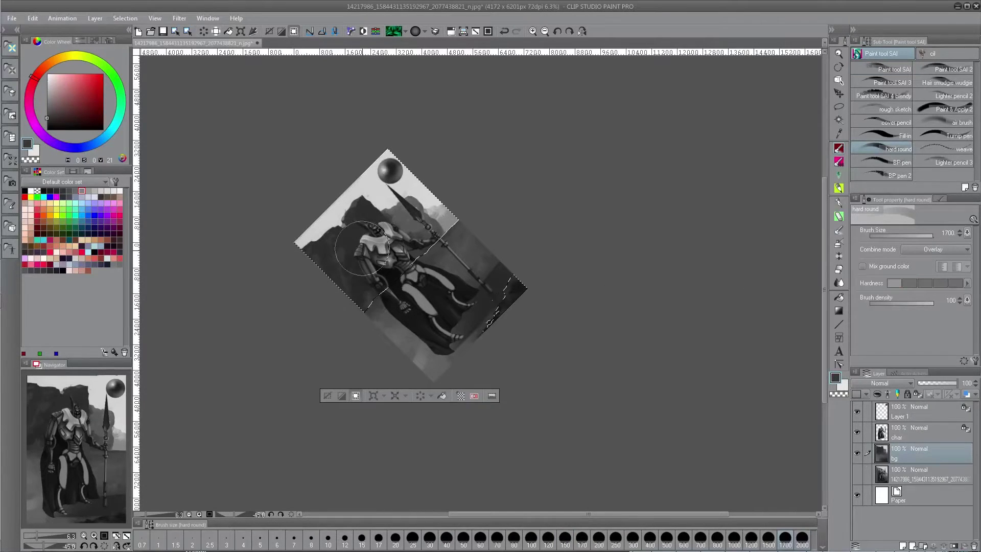
Brush a sampled grey over the distant cliffs near the spear in Overlay mode, then straighten and mirror the canvas view.
key(bracketleft)
key(bracketleft)
key(bracketleft)
scroll(501, 125, up, 1)
alt+click(439, 227)
drag(436, 225, 462, 254)
click(570, 31)
click(570, 31)
click(582, 31)
Soften the selected background above the horizon with the air brush and clear the selection.
click(945, 123)
drag(377, 289, 388, 286)
mouse_move(503, 279)
mouse_down()
mouse_move(526, 281)
mouse_move(514, 244)
mouse_up()
key(ctrl+d)
drag(479, 375, 454, 402)
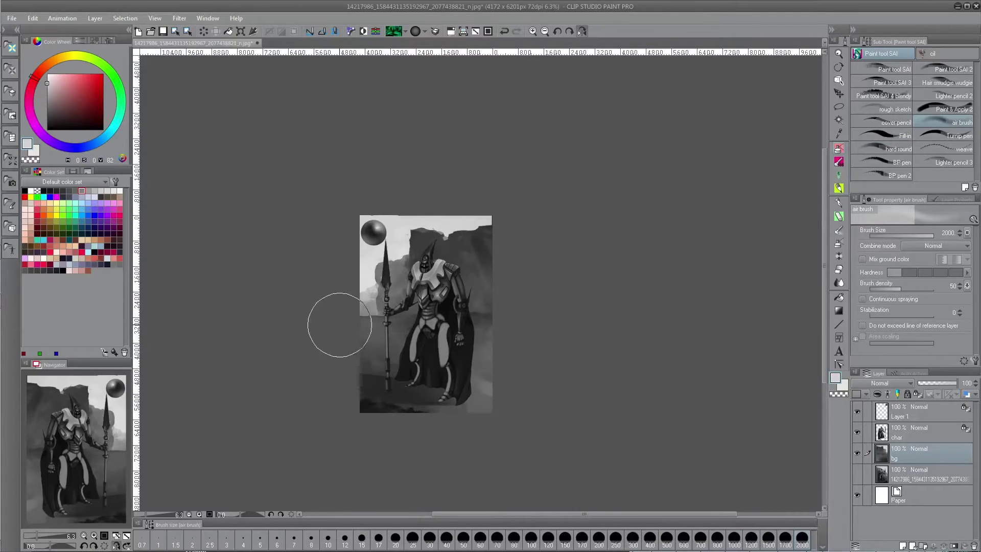
Paint the large cliff behind the warrior's shoulder with sampled dark grey using the Paint tool SAI brush at size 250.
click(882, 69)
alt+click(488, 259)
mouse_move(478, 299)
mouse_down()
mouse_move(456, 288)
mouse_move(465, 297)
mouse_up()
alt+click(465, 233)
key(bracketright)
key(bracketright)
key(bracketright)
key(bracketright)
key(bracketright)
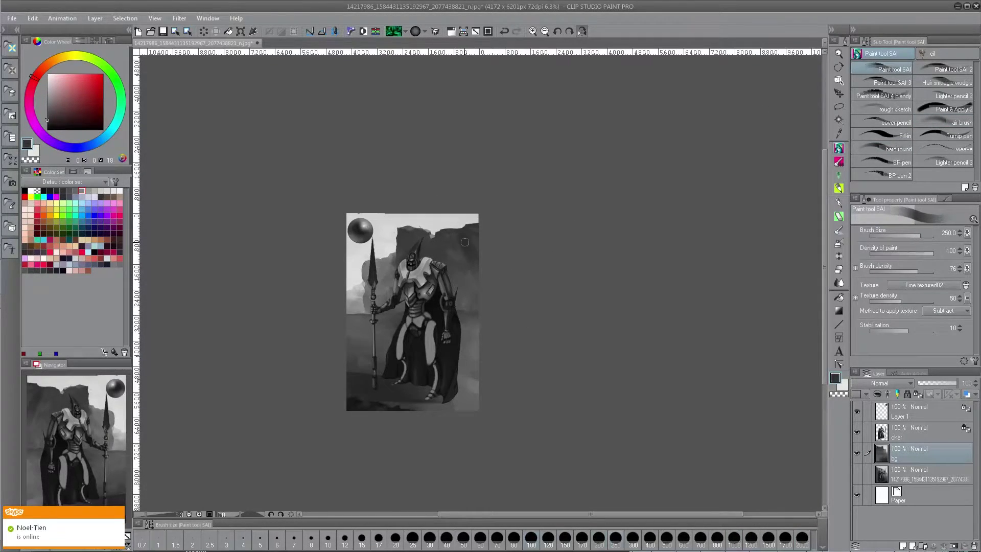
drag(419, 249, 449, 261)
Blend the horizon beside the spear with sampled greys at brush size 170.
key(bracketleft)
key(bracketleft)
alt+click(390, 323)
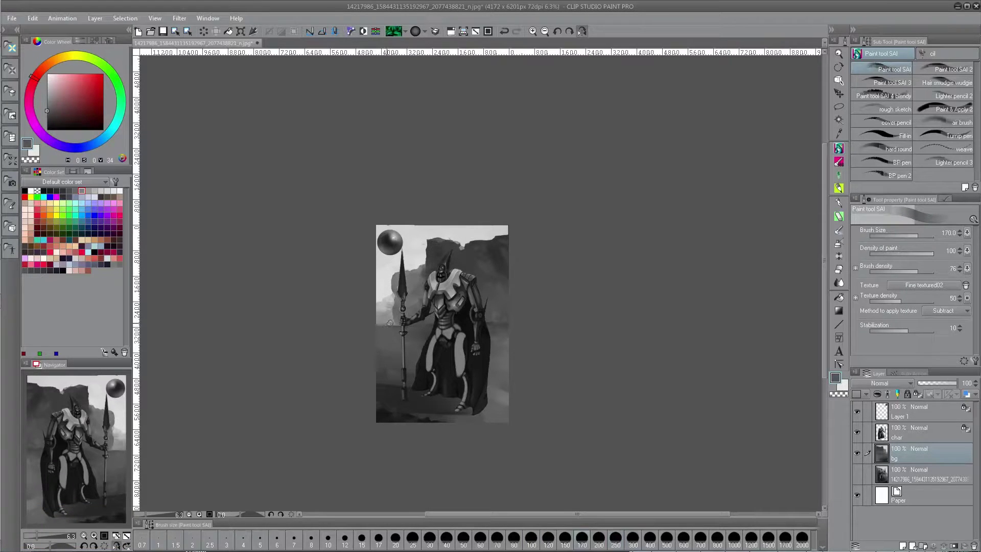
alt+click(395, 330)
drag(386, 326, 446, 327)
Sample ground greys beside the cape and touch up the foreground corner with a smaller brush.
alt+click(544, 391)
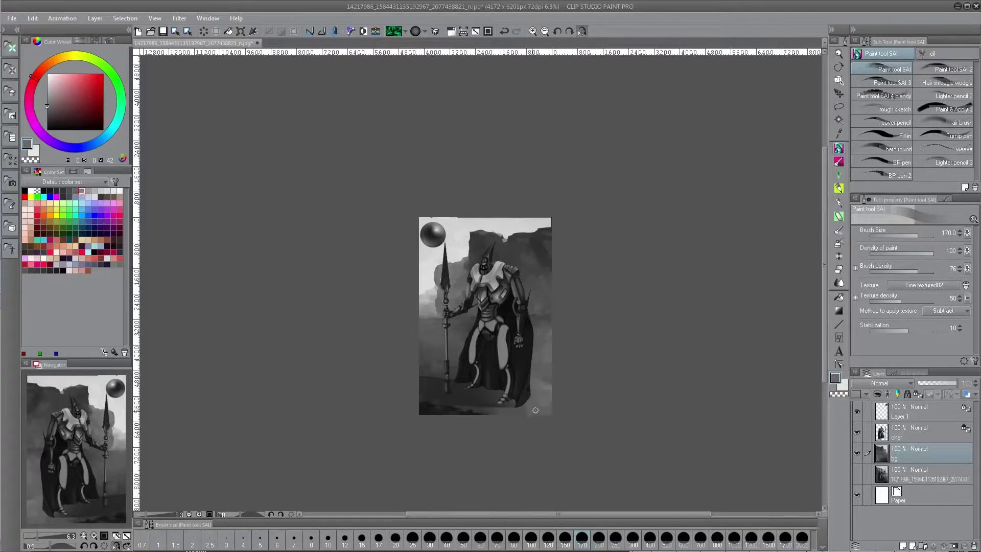
alt+click(536, 410)
key(bracketleft)
key(bracketleft)
key(bracketleft)
key(bracketleft)
key(bracketleft)
key(bracketleft)
key(bracketleft)
key(bracketleft)
Paint the ground around the cape and lower foreground with sampled greys and a larger brush, finishing at size 150.
alt+click(542, 365)
key(bracketright)
key(bracketright)
key(bracketright)
key(bracketright)
key(bracketright)
key(bracketright)
key(bracketright)
key(bracketright)
key(bracketright)
drag(559, 410, 541, 429)
alt+click(448, 429)
key(bracketleft)
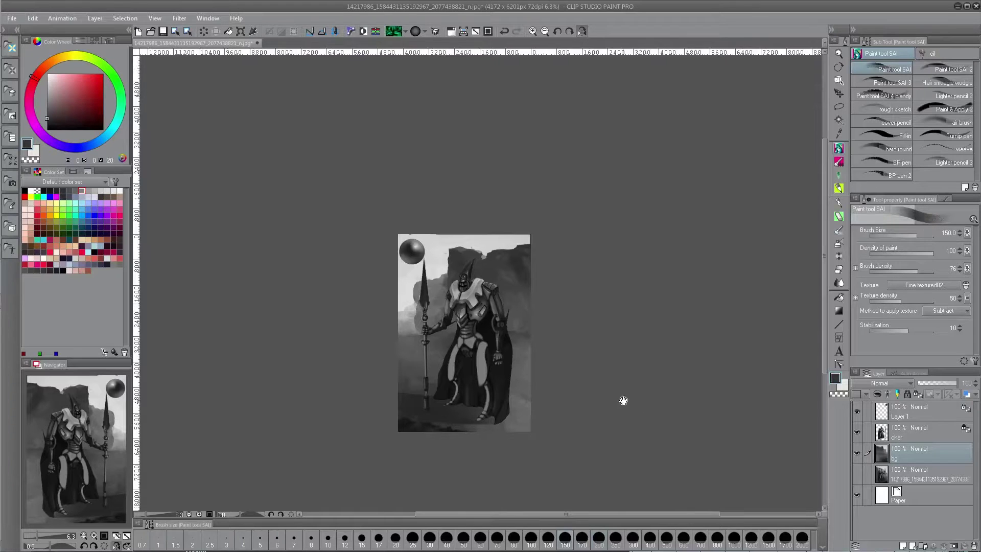
Return the canvas to its unmirrored view and examine the whole painting enlarged at 12.5%.
scroll(620, 319, down, 3)
click(583, 32)
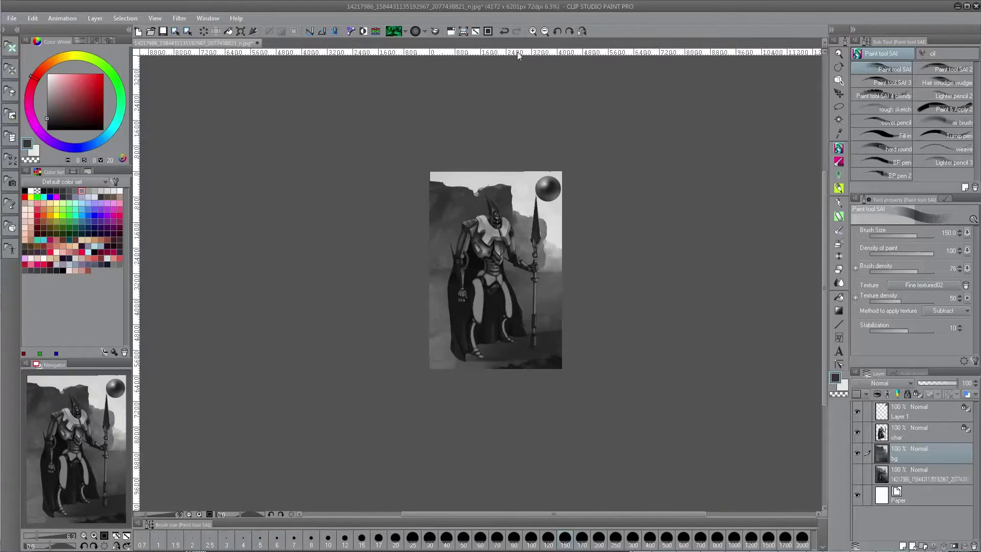
click(533, 32)
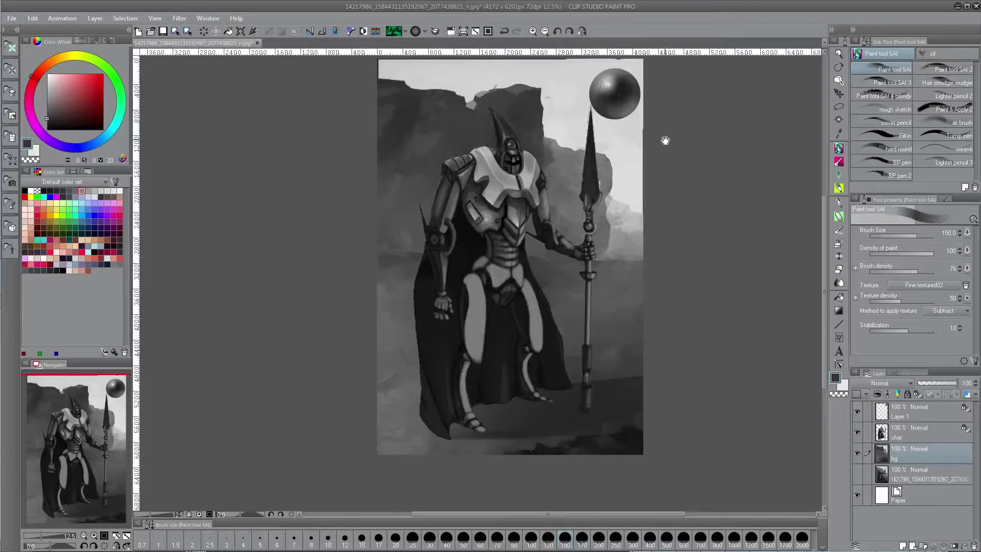
drag(664, 140, 597, 206)
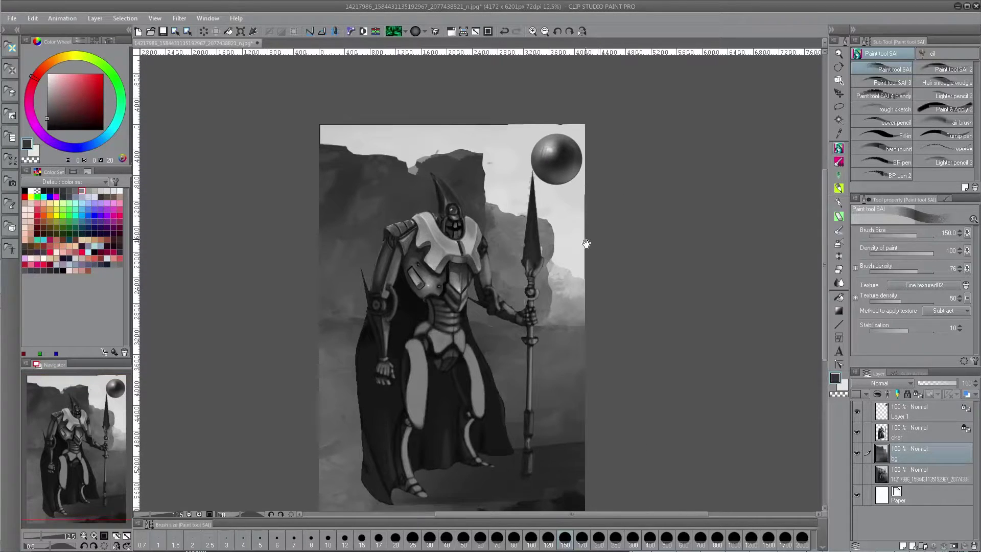
drag(604, 409, 637, 397)
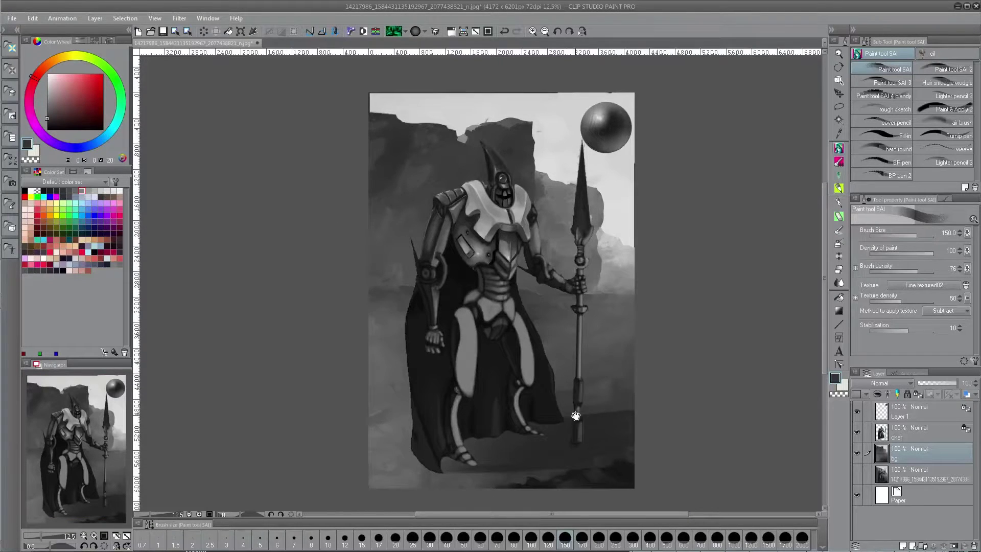
drag(575, 416, 604, 445)
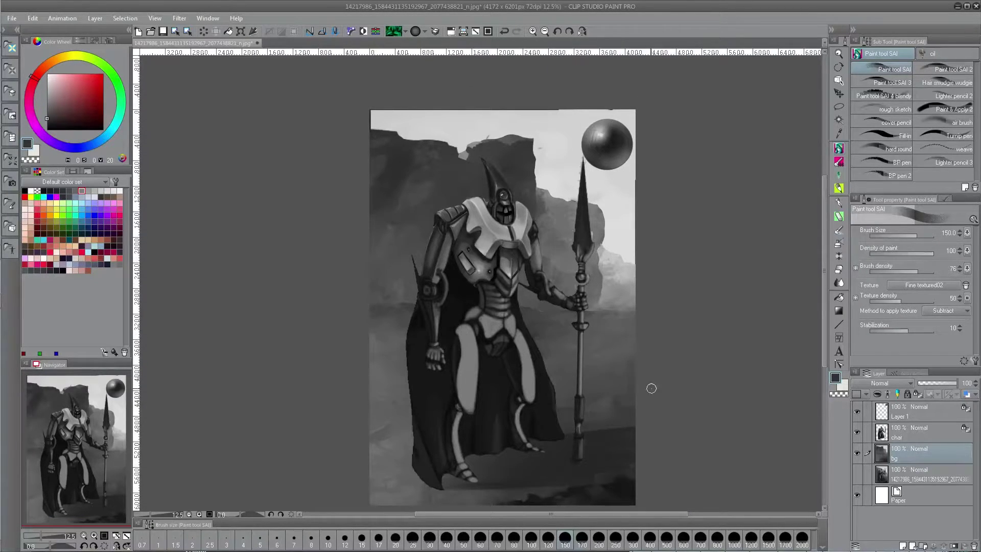
mouse_move(641, 405)
mouse_down()
mouse_move(637, 427)
mouse_move(628, 409)
mouse_move(611, 412)
mouse_up()
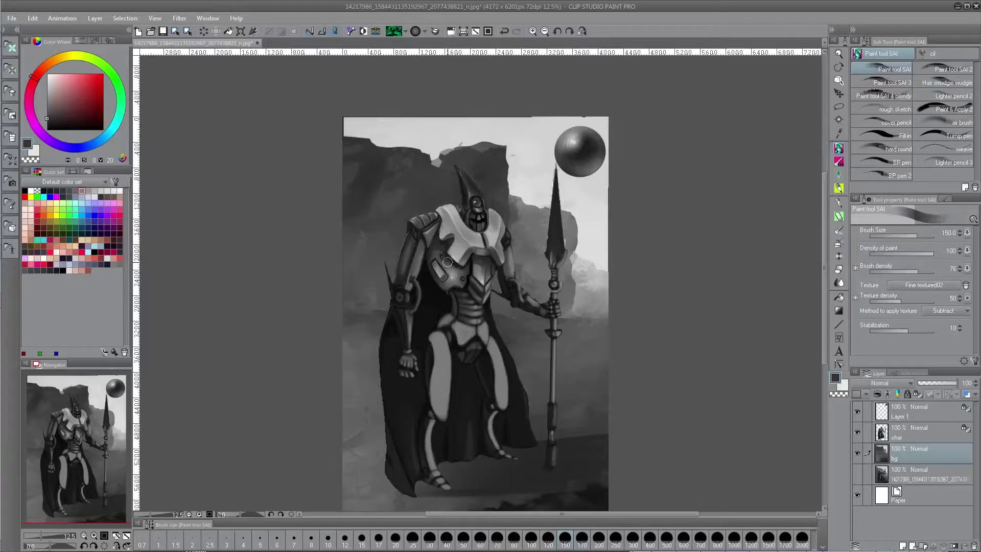
Refine the chest armor below the collar plate on the char layer with sampled greys at brush size 70.
alt+click(449, 260)
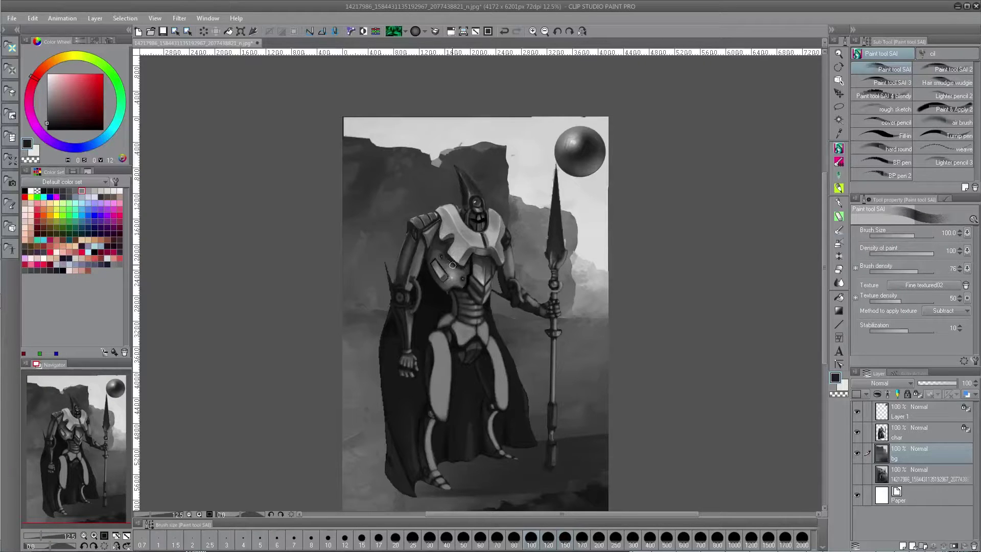
alt+click(446, 259)
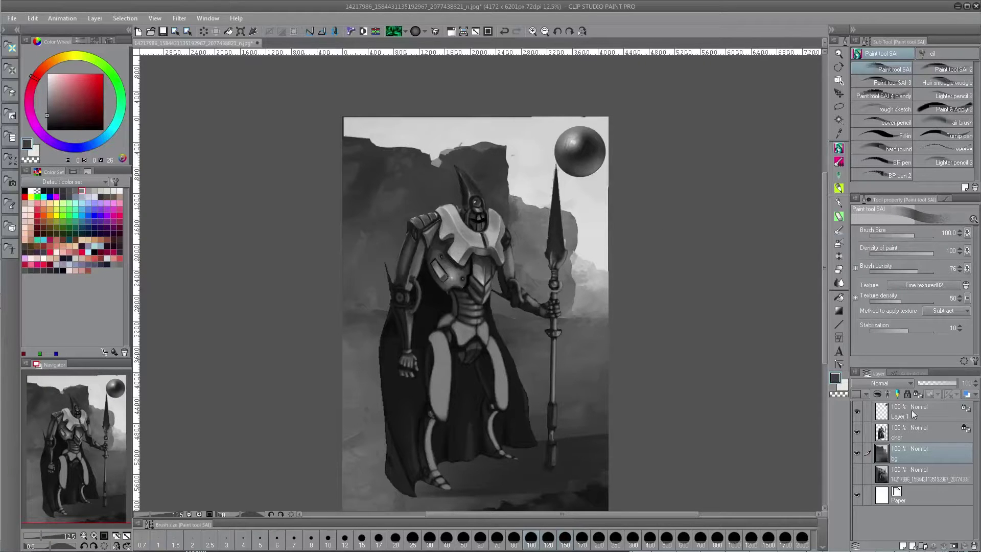
click(925, 440)
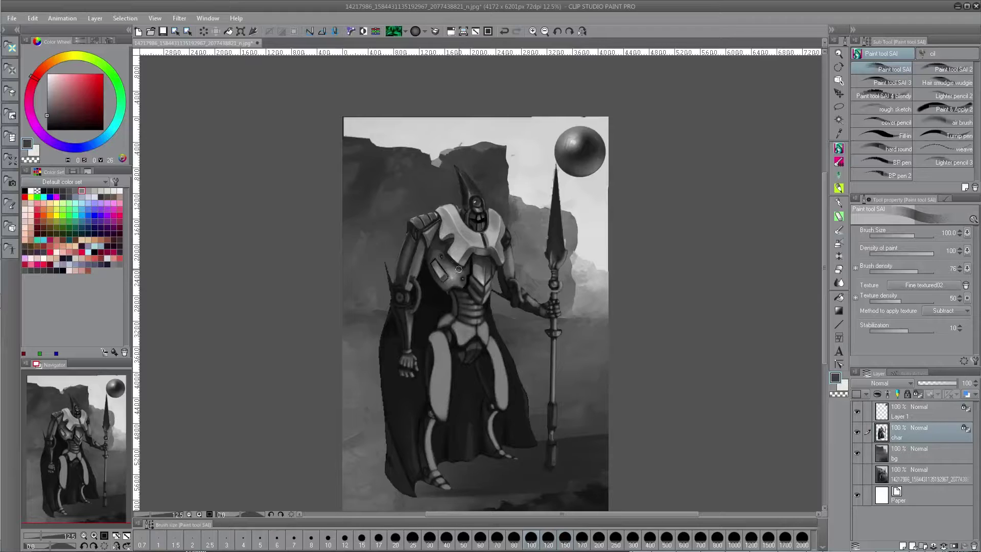
alt+click(448, 267)
alt+click(455, 263)
key(bracketleft)
key(bracketleft)
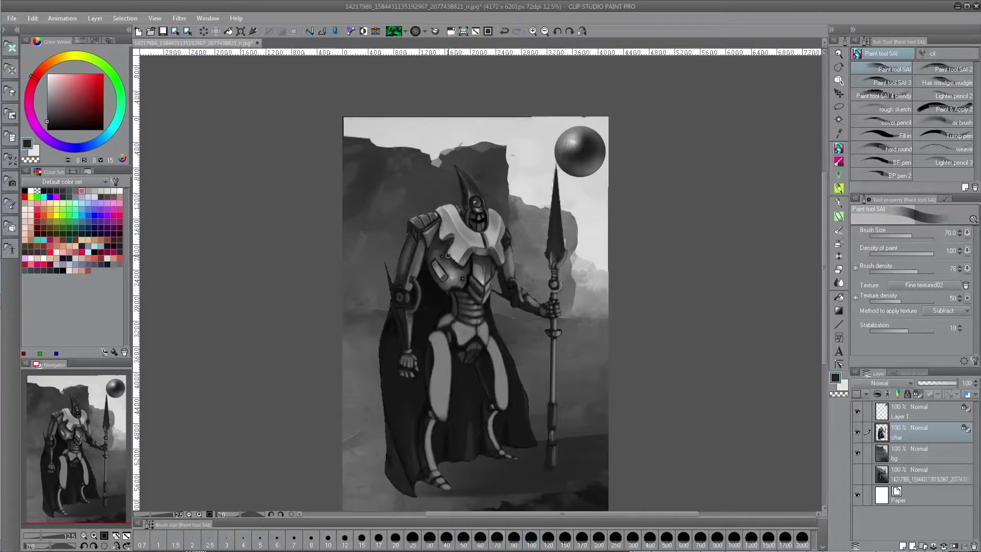
alt+click(447, 265)
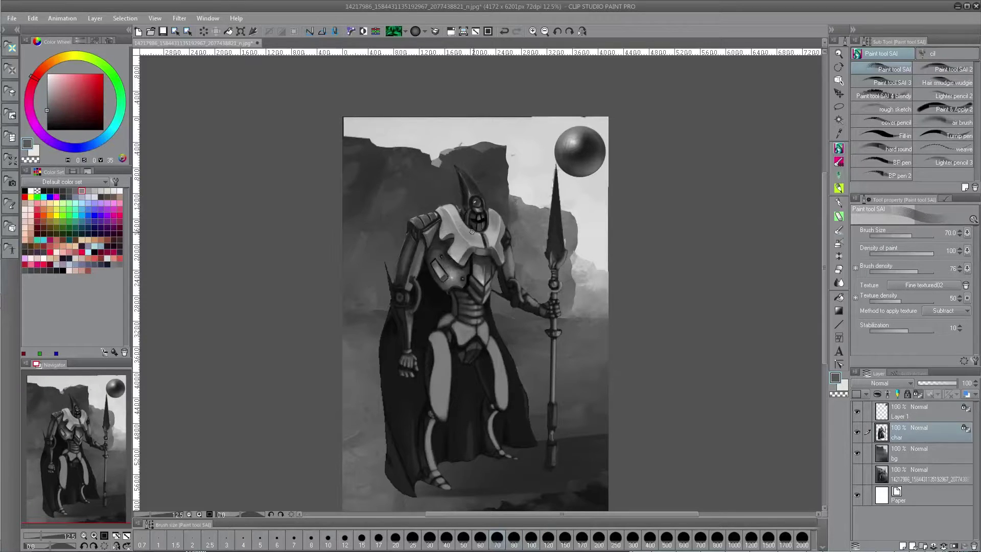
Shade the spearhead with sampled dark and mid greys at brush size 70.
drag(570, 235, 547, 230)
alt+click(496, 249)
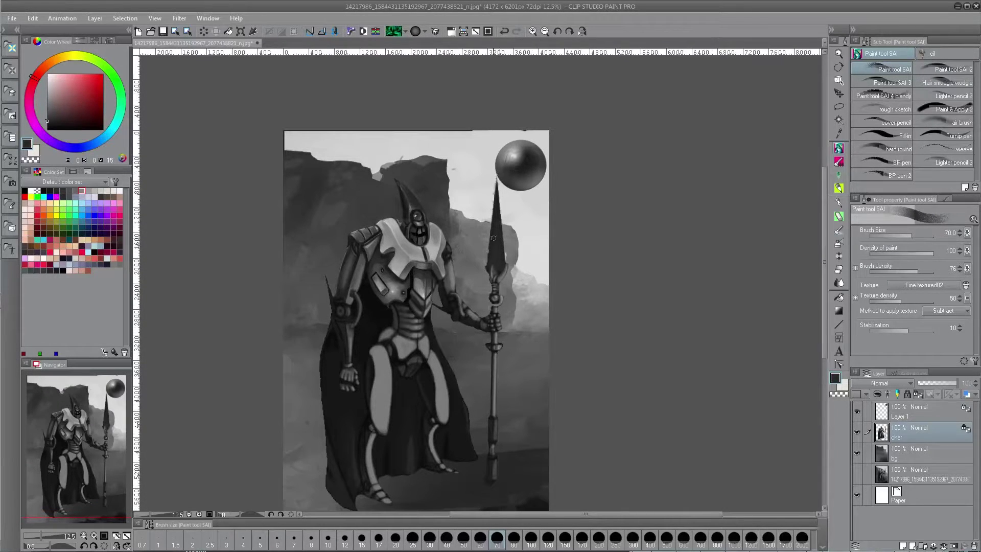
alt+click(501, 275)
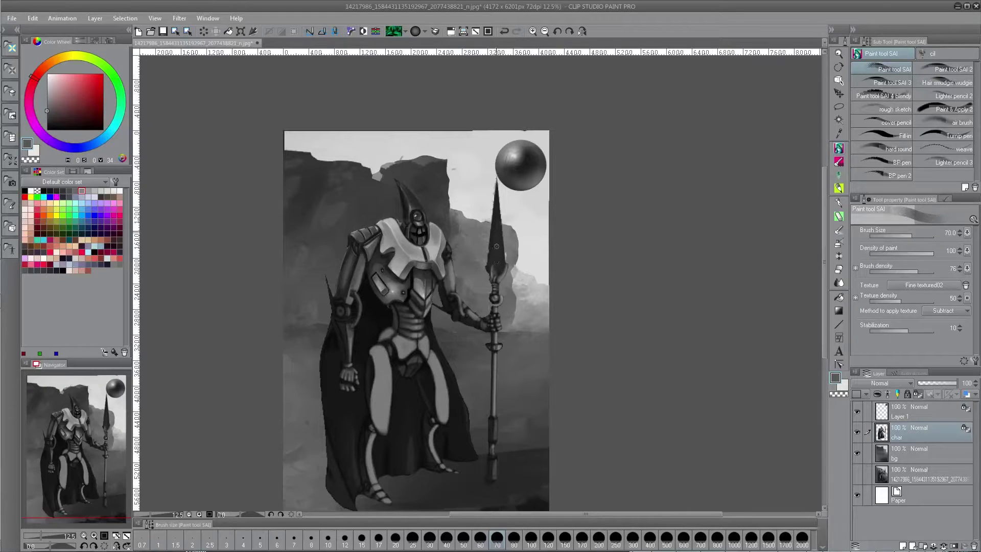
alt+click(495, 218)
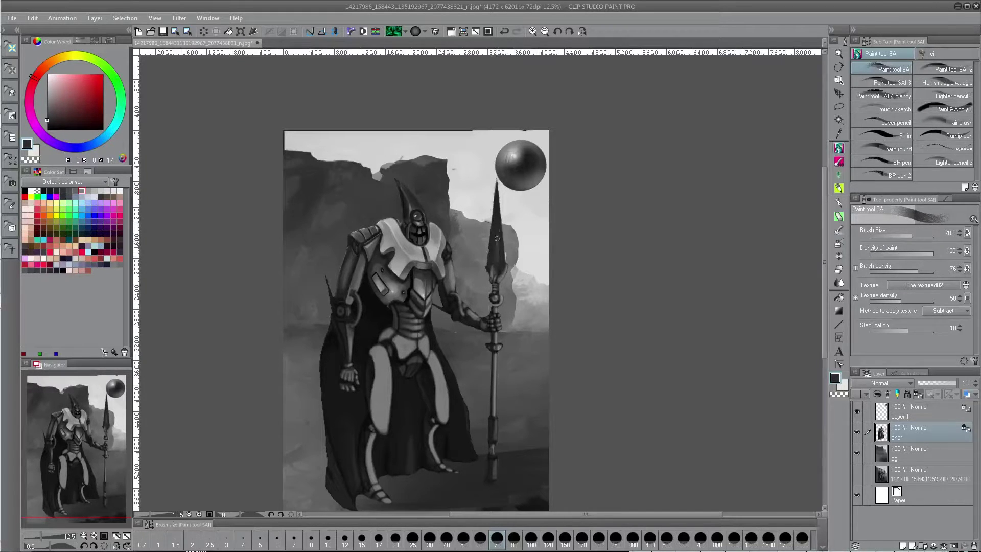
alt+click(497, 259)
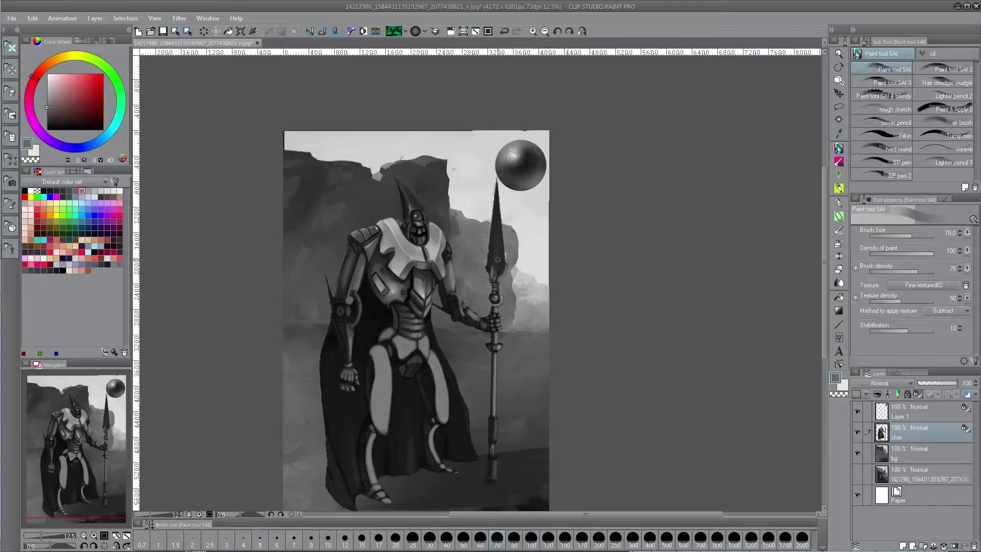
Blend the spearhead's blade with sampled dark greys at brush size 100.
alt+click(498, 231)
key(bracketright)
key(bracketright)
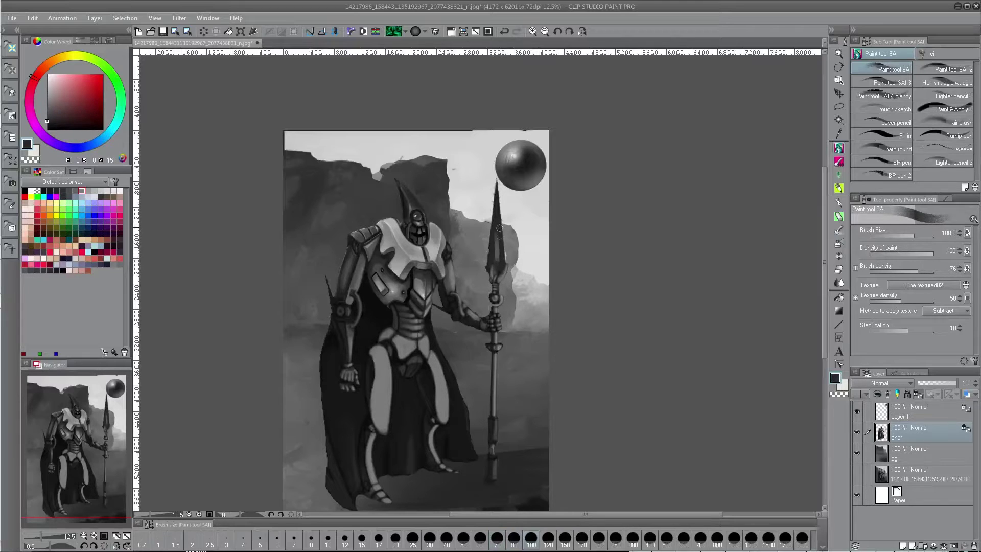
alt+click(497, 245)
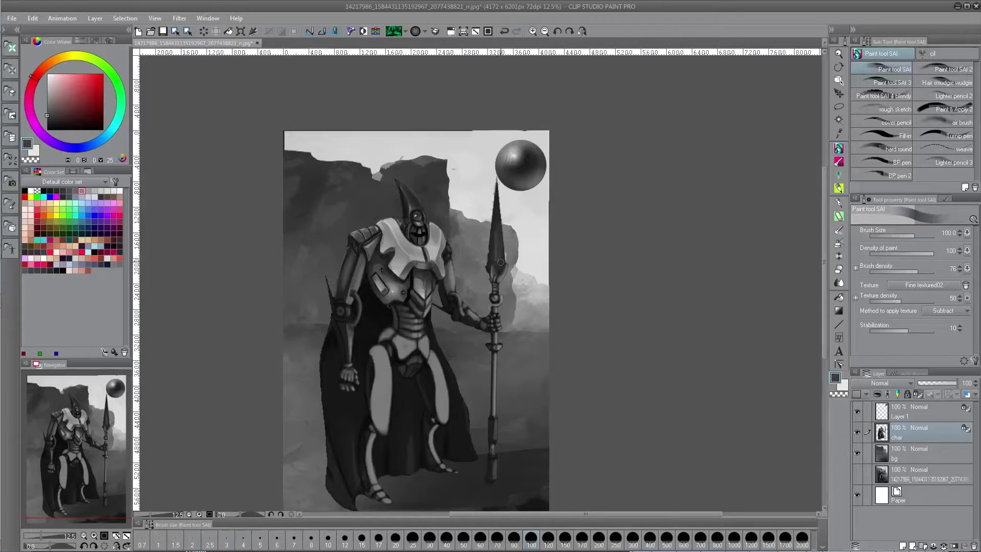
Sample a lighter grey from the spearhead and paint fine detail along its blade at brush size 20.
alt+click(495, 255)
key(bracketleft)
key(bracketleft)
key(bracketleft)
key(bracketleft)
key(bracketleft)
key(bracketleft)
key(bracketleft)
key(bracketleft)
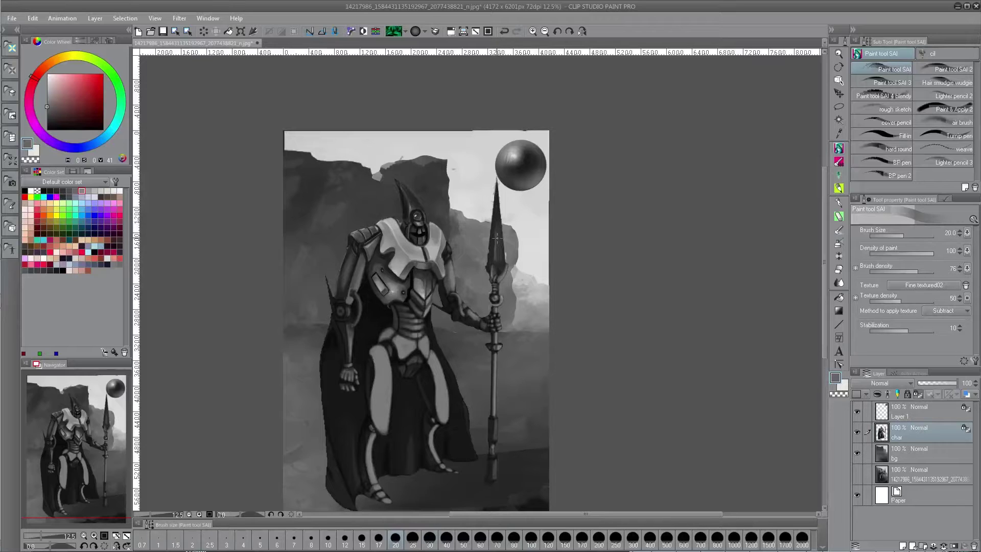
Smooth the spearhead's center and edge with sampled greys at brush size 70.
key(bracketright)
key(bracketright)
key(bracketright)
key(bracketright)
key(bracketright)
key(bracketright)
alt+click(497, 240)
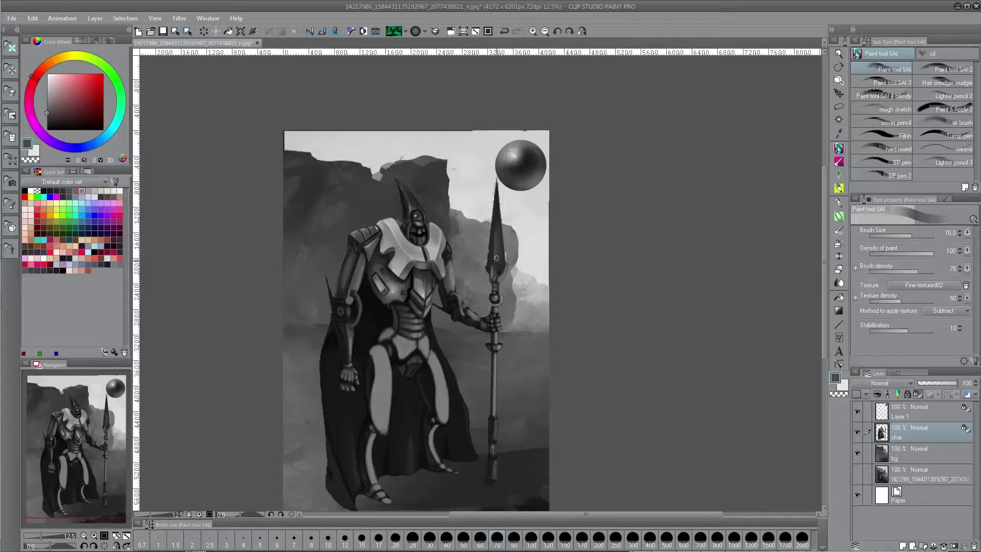
alt+click(502, 204)
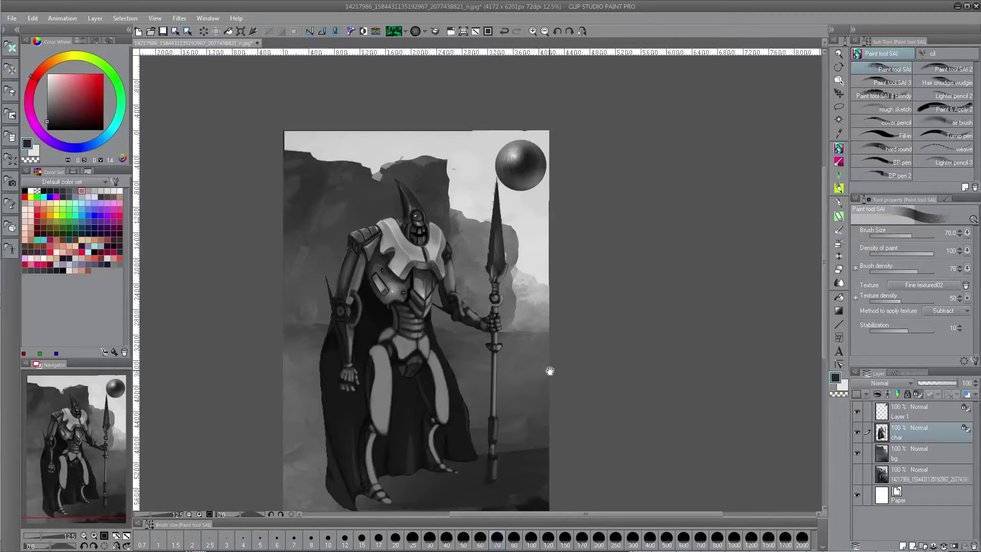
Examine the whole painting, comparing the warrior and spear against the cliffs, sky sphere and ground.
drag(549, 371, 547, 381)
drag(578, 331, 624, 322)
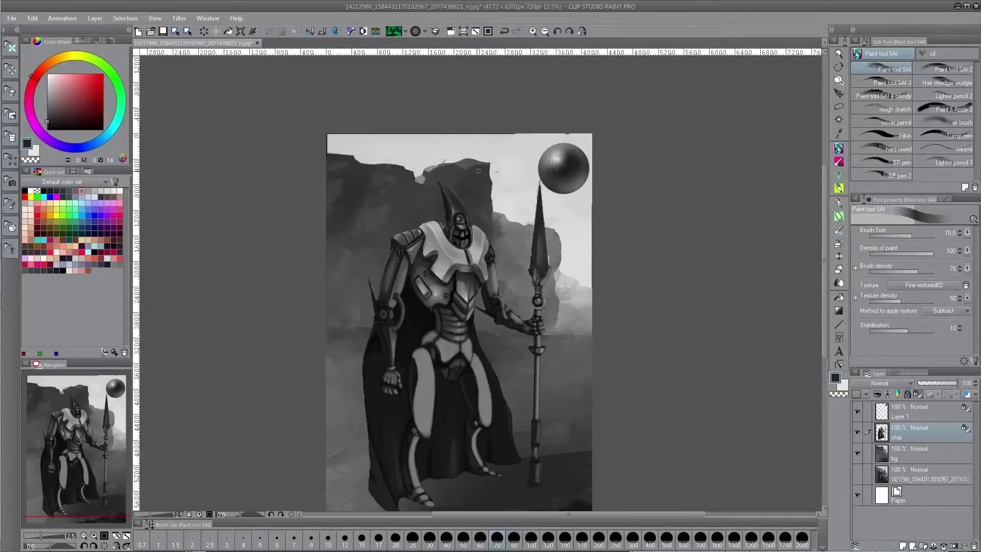
scroll(528, 166, down, 2)
scroll(528, 166, left, 1)
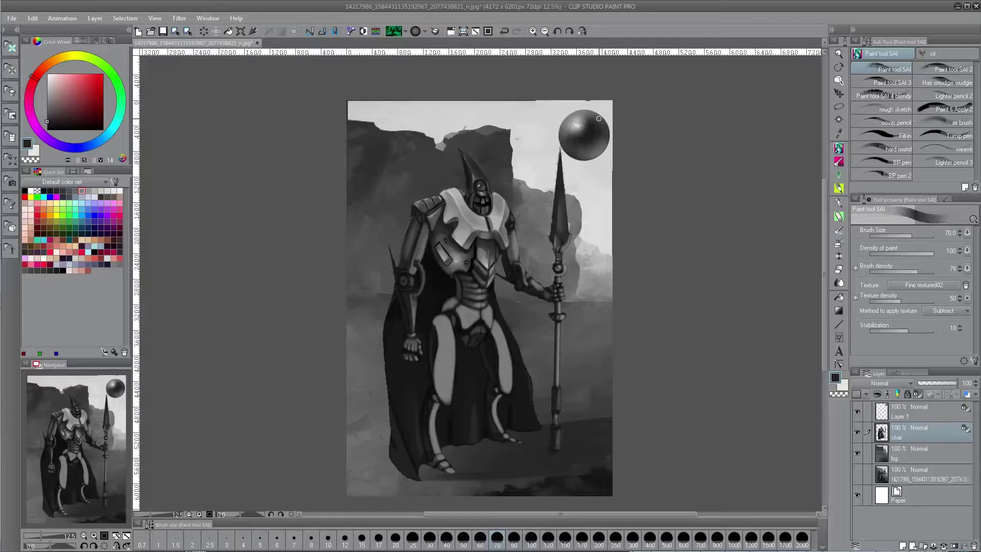
drag(626, 386, 532, 352)
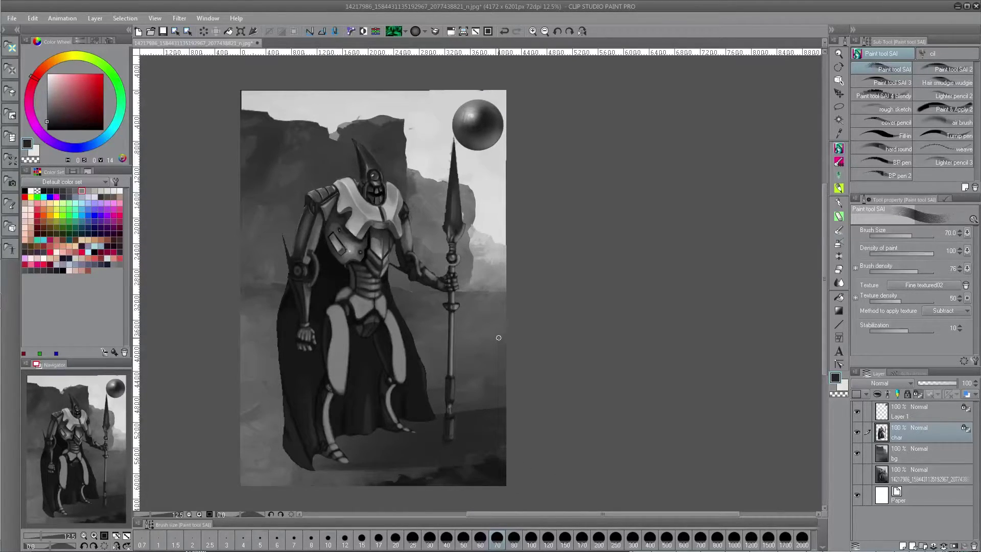
drag(478, 215, 507, 237)
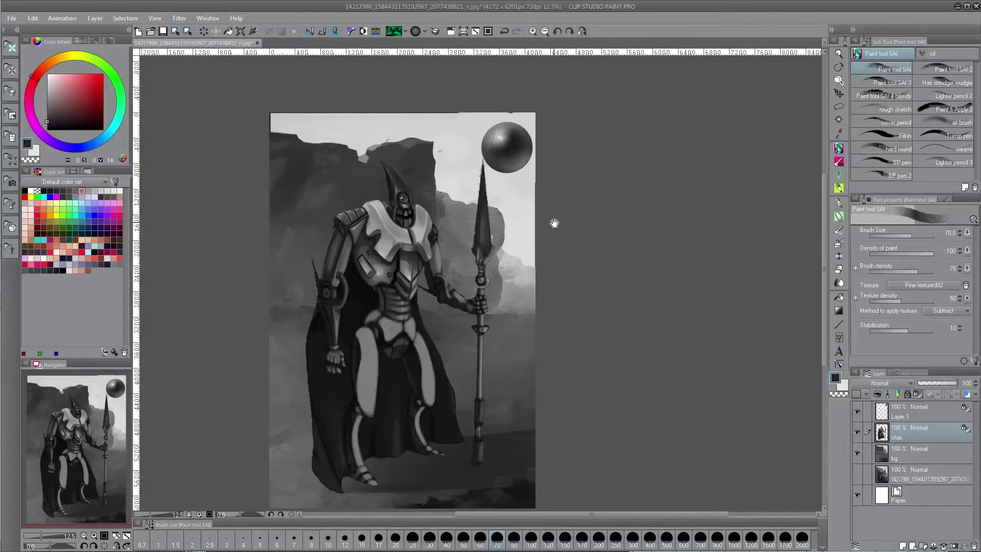
mouse_move(554, 221)
mouse_down()
mouse_move(545, 241)
mouse_move(607, 211)
mouse_move(596, 212)
mouse_up()
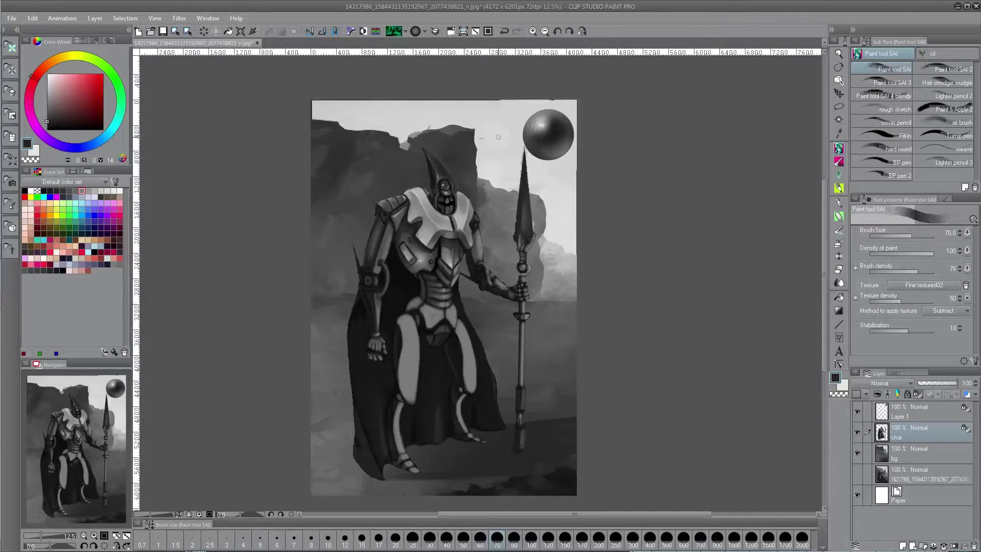
drag(499, 137, 549, 152)
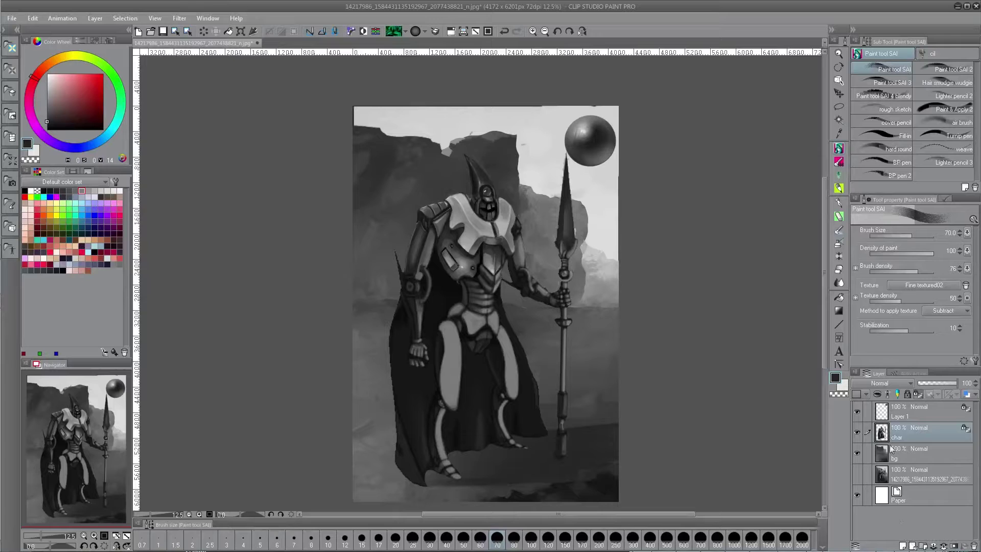
Add a new layer directly above the char layer and sample a light grey from the sky for marking.
click(904, 545)
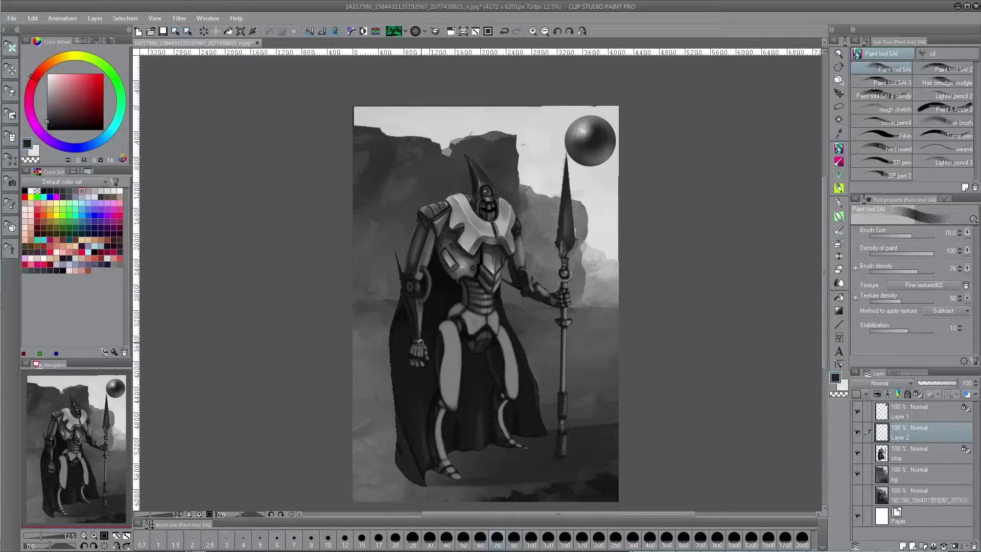
mouse_move(419, 335)
mouse_down()
mouse_move(395, 356)
mouse_move(430, 330)
mouse_move(418, 320)
mouse_up()
key(ctrl+z)
alt+click(599, 242)
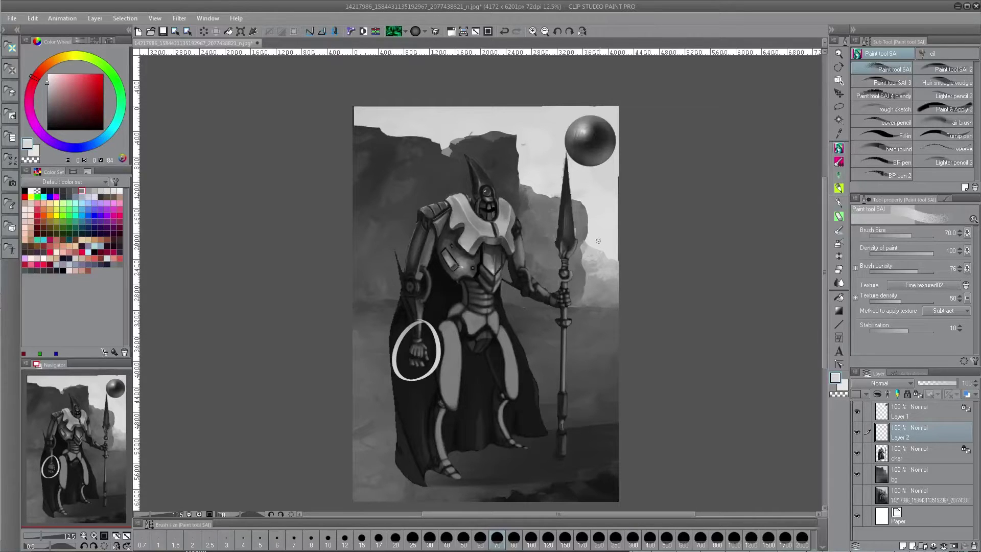
Circle the spear hand and the near shoulder in light grey as temporary marks, and undo the circles.
drag(563, 272, 563, 272)
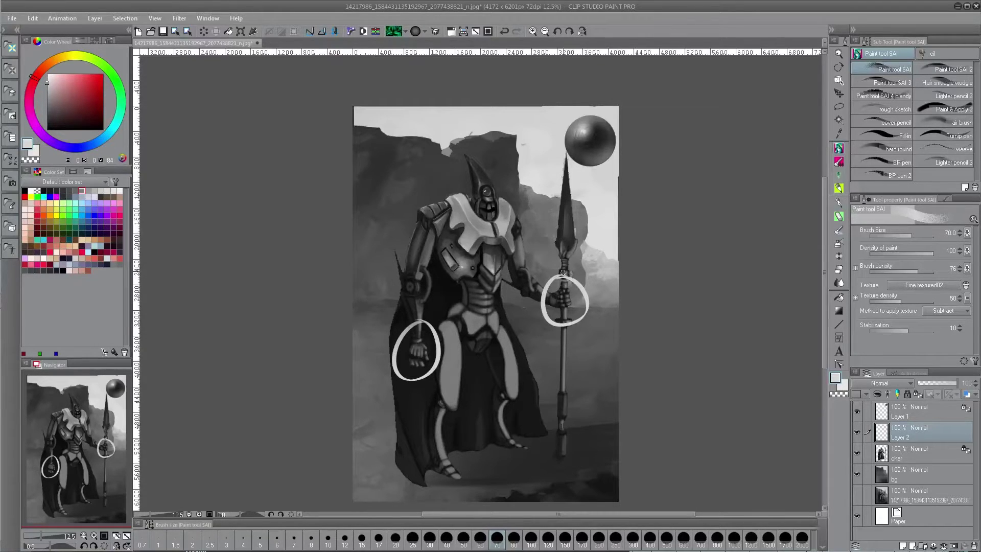
drag(570, 236, 579, 272)
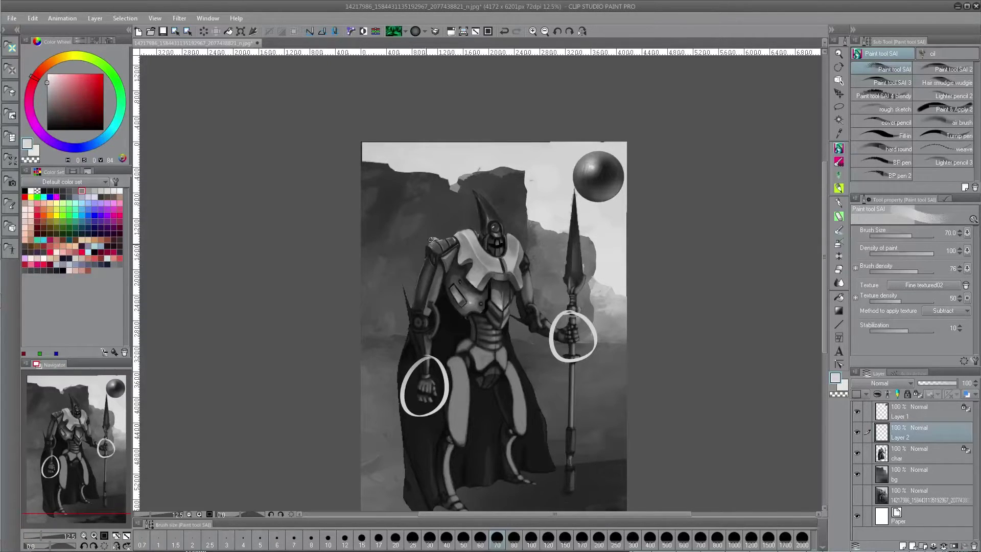
mouse_move(433, 240)
mouse_down()
mouse_move(449, 276)
mouse_move(437, 240)
mouse_up()
key(ctrl+z)
key(ctrl+z)
key(ctrl+z)
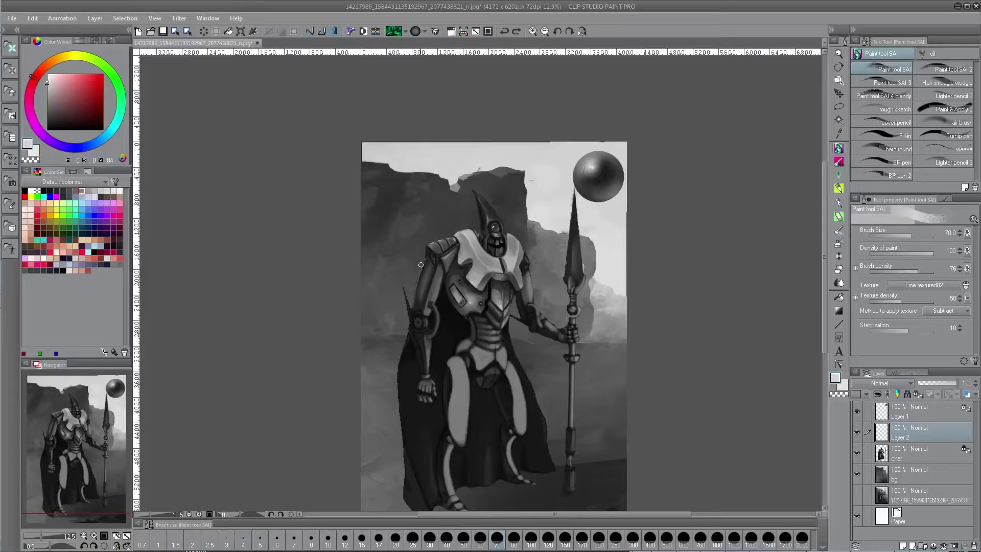
Circle the warrior's upper arm, forearm, torso and chest plate in light grey for comparison, and undo the marks.
mouse_move(417, 269)
mouse_down()
mouse_move(413, 304)
mouse_move(448, 281)
mouse_move(415, 271)
mouse_up()
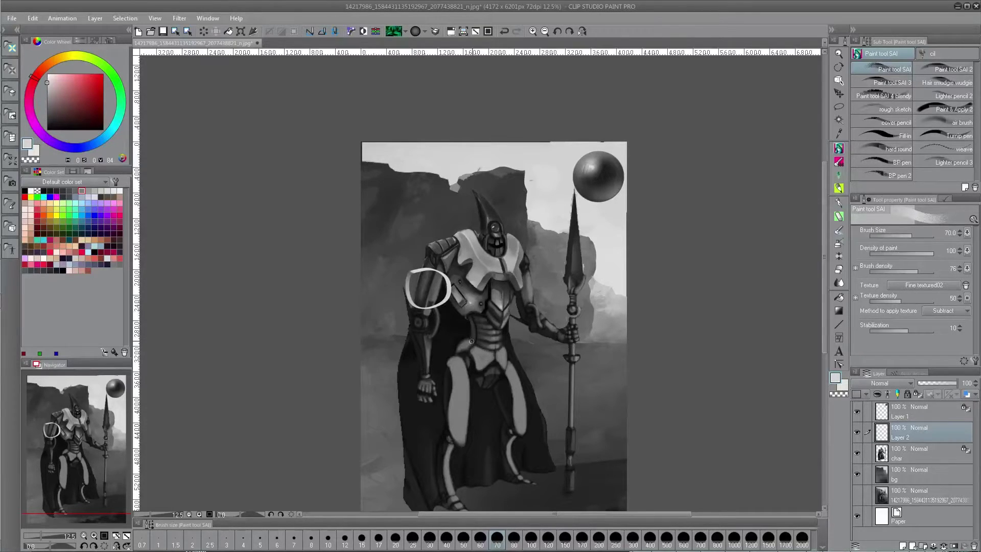
mouse_move(471, 341)
mouse_down()
mouse_move(479, 334)
mouse_move(407, 344)
mouse_move(415, 331)
mouse_up()
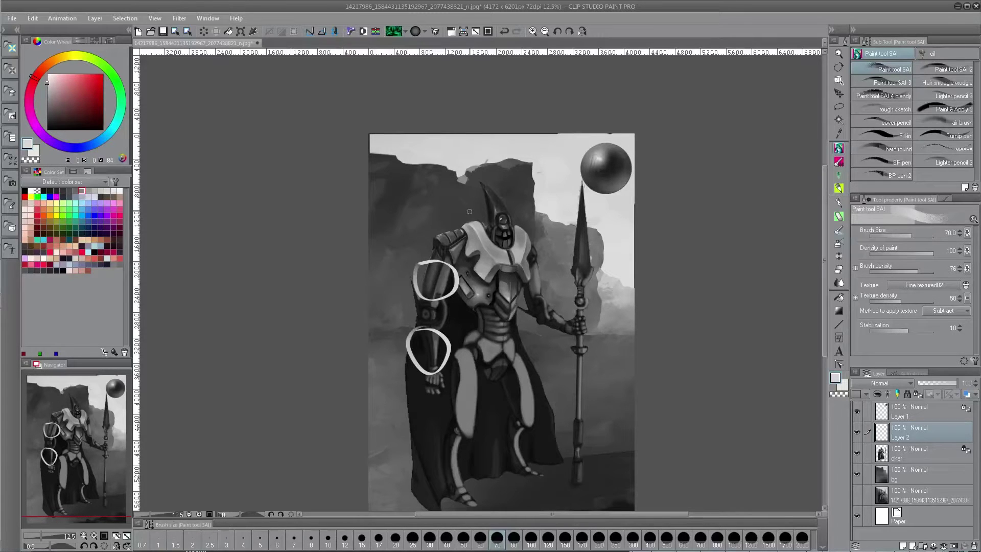
mouse_move(512, 243)
mouse_down()
mouse_move(489, 248)
mouse_move(518, 328)
mouse_move(508, 239)
mouse_up()
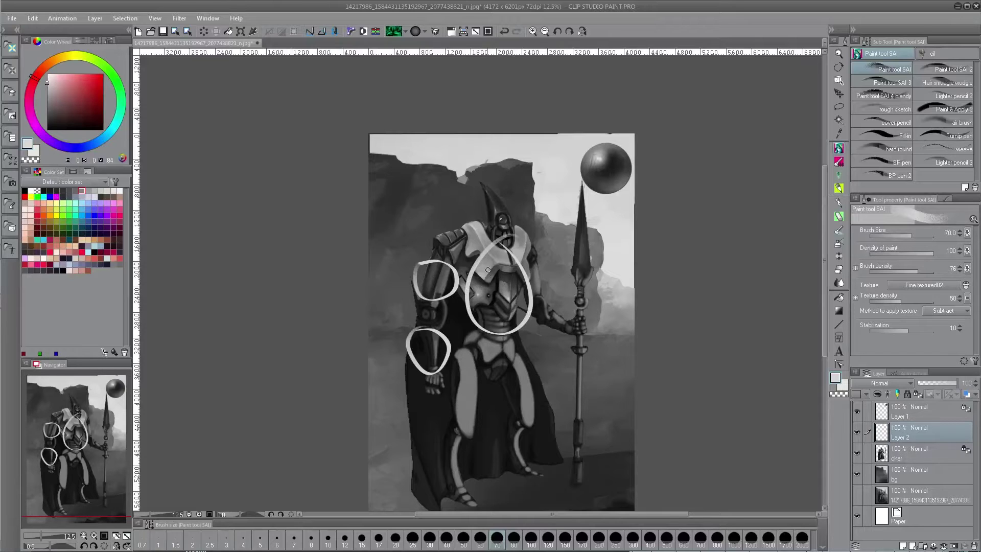
mouse_move(475, 262)
mouse_down()
mouse_move(439, 277)
mouse_move(499, 324)
mouse_move(519, 294)
mouse_move(509, 277)
mouse_up()
key(ctrl+z)
key(ctrl+z)
key(ctrl+z)
key(ctrl+z)
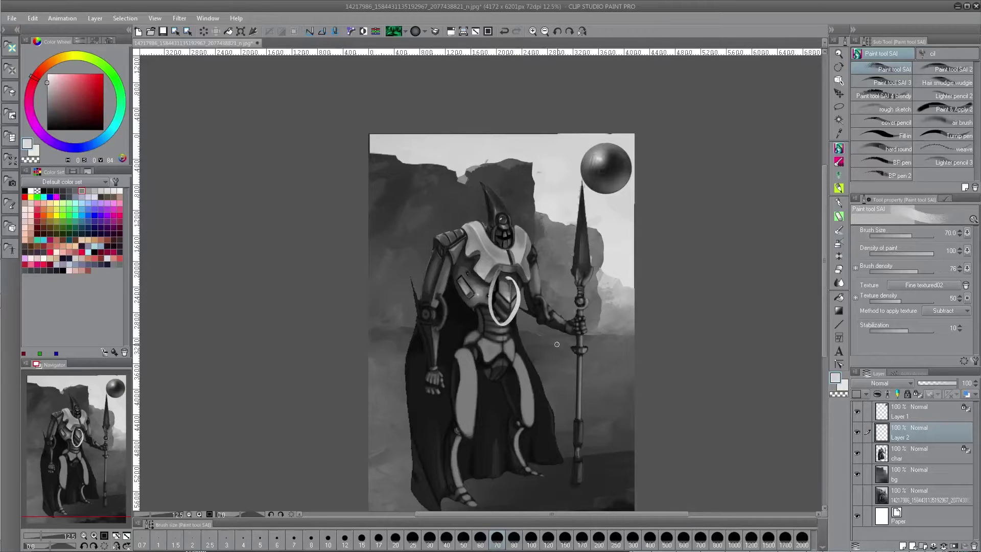
key(ctrl+z)
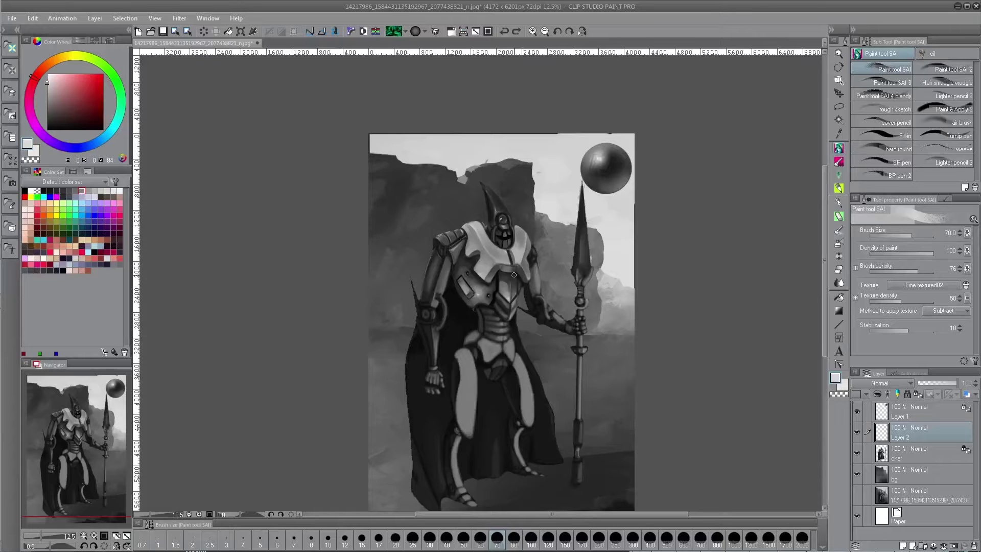
Circle the plain near thigh and the detailed upper body in light grey to compare them, and undo the marks.
scroll(649, 439, down, 1)
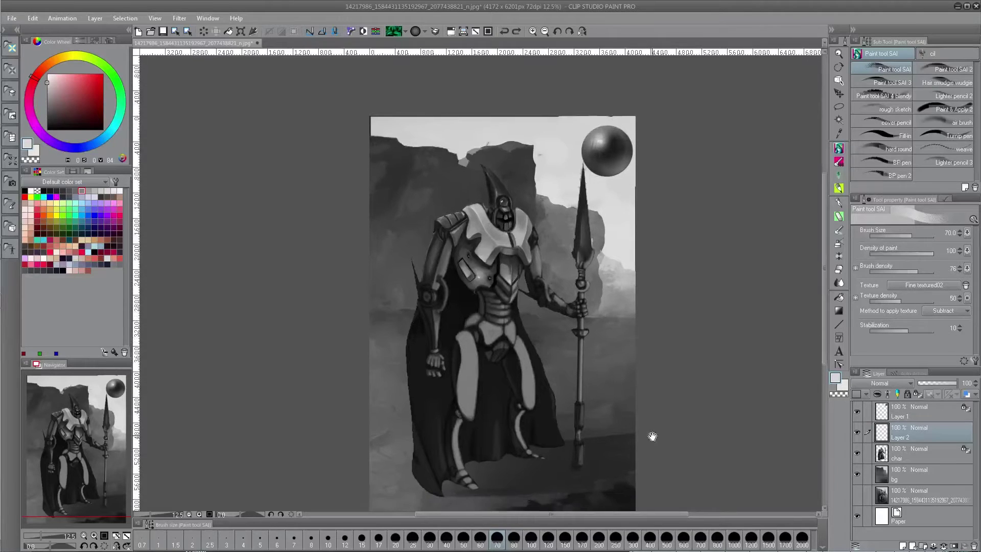
mouse_move(457, 392)
mouse_down()
mouse_move(472, 426)
mouse_move(459, 373)
mouse_up()
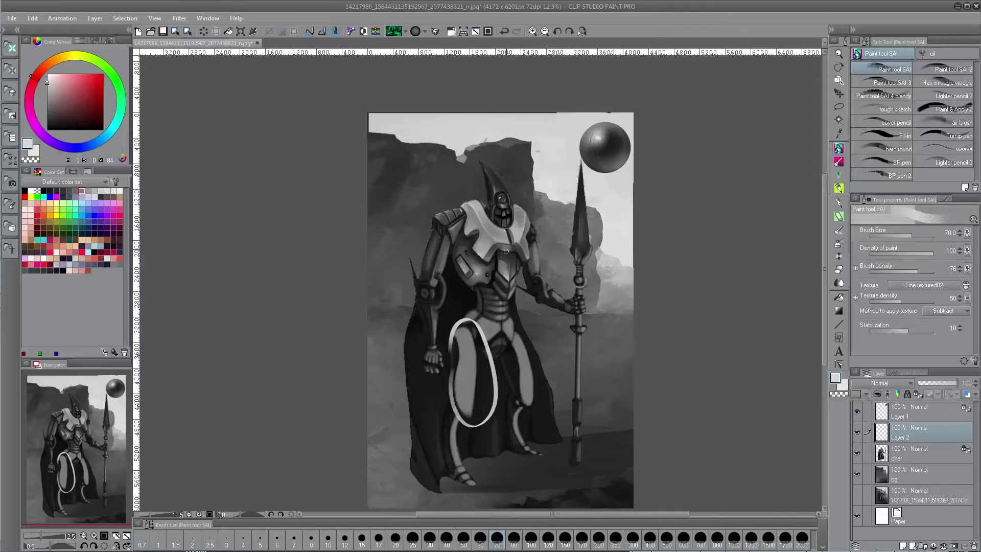
mouse_move(451, 271)
mouse_down()
mouse_move(448, 225)
mouse_move(481, 325)
mouse_move(468, 216)
mouse_up()
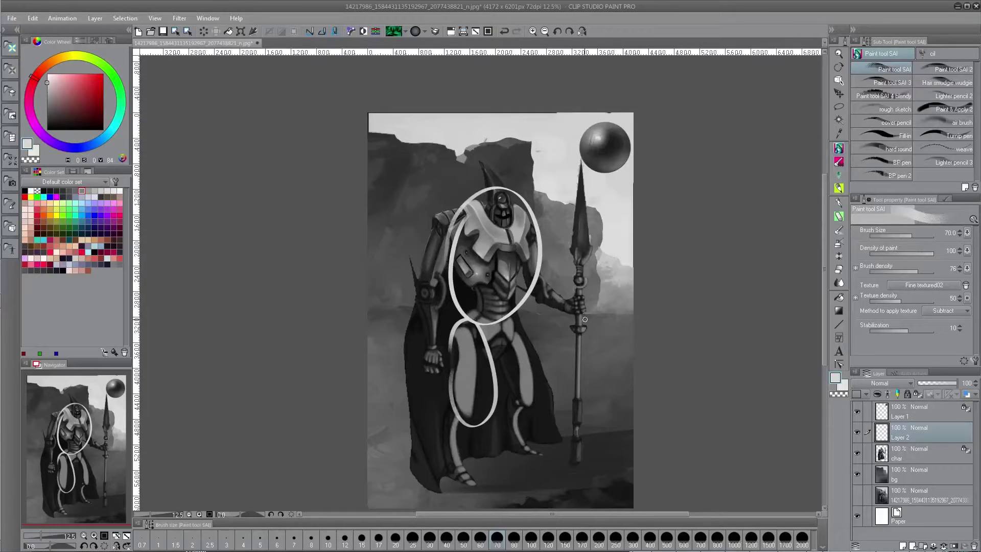
key(ctrl+z)
mouse_move(556, 347)
mouse_down()
mouse_move(531, 372)
mouse_move(538, 359)
mouse_up()
key(ctrl+z)
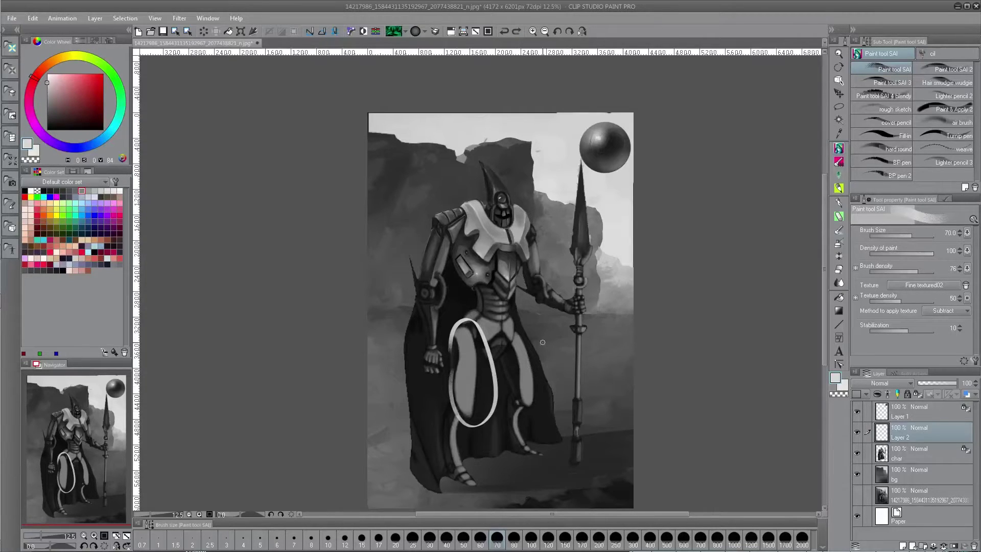
key(ctrl+z)
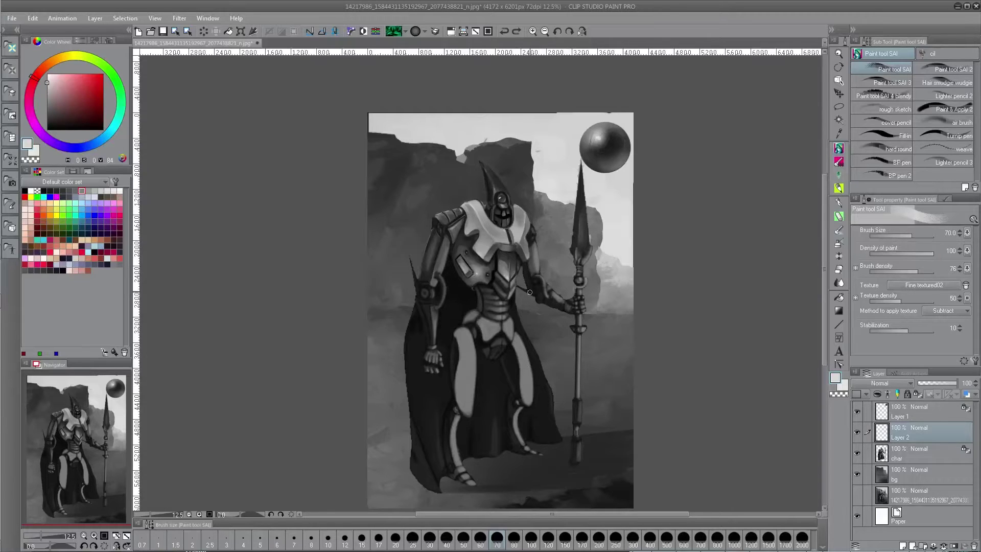
Circle the abdomen armor with an arrow leading to the far thigh, and undo these annotation strokes.
mouse_move(485, 276)
mouse_down()
mouse_move(485, 317)
mouse_move(511, 301)
mouse_move(509, 287)
mouse_move(491, 317)
mouse_move(502, 380)
mouse_up()
key(ctrl+z)
key(ctrl+z)
mouse_move(502, 243)
mouse_down()
mouse_move(491, 304)
mouse_move(527, 272)
mouse_move(507, 245)
mouse_up()
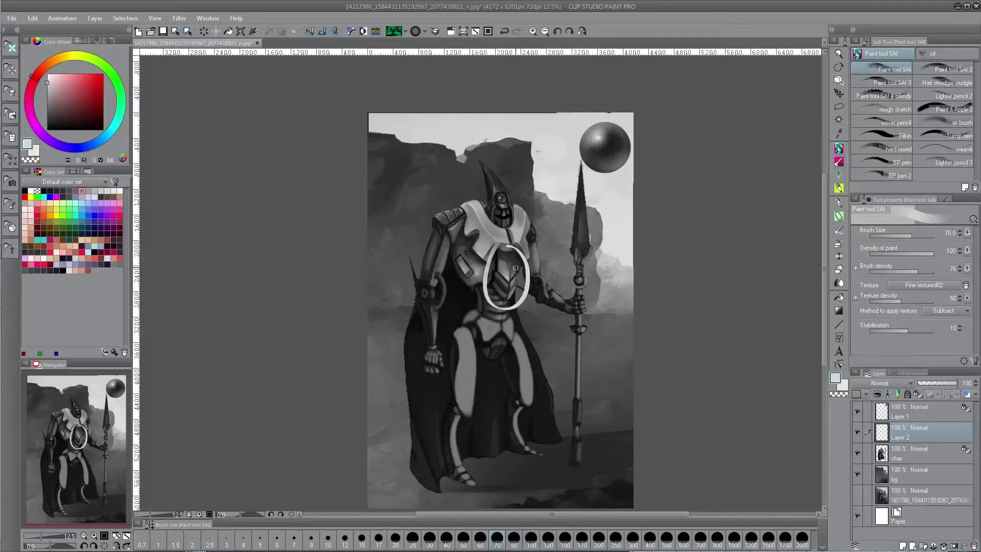
mouse_move(516, 283)
mouse_down()
mouse_move(536, 289)
mouse_move(549, 358)
mouse_move(535, 373)
mouse_up()
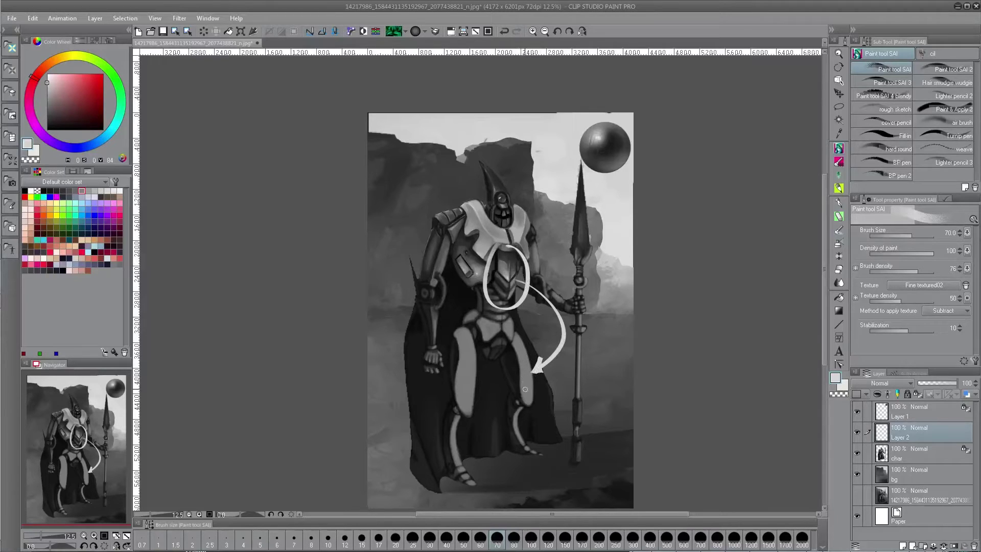
key(ctrl+z)
key(ctrl+z)
key(ctrl+z)
key(ctrl+z)
key(ctrl+z)
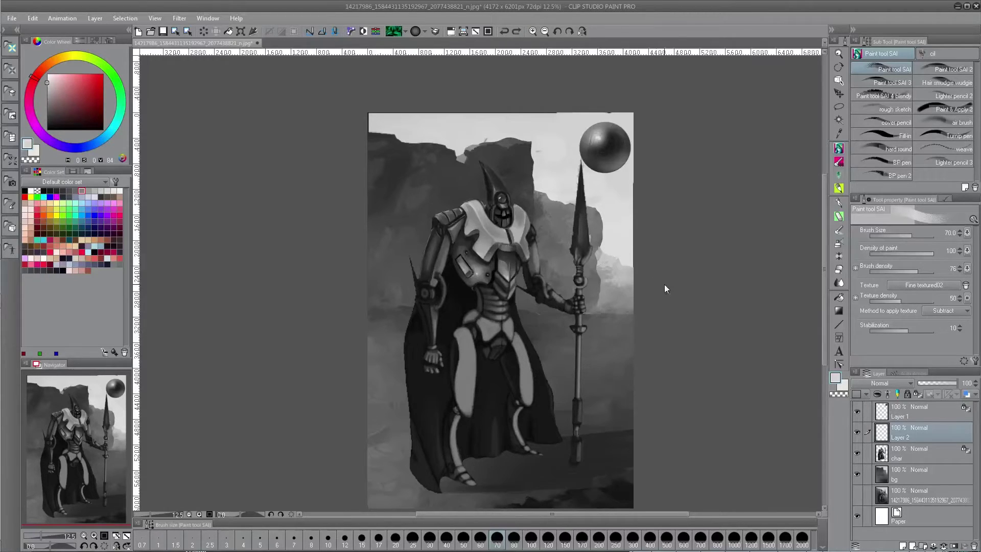
Switch to the browser, place the Sanctum2_SiMo.png reference beside the warrior and examine the robot's thigh and knee armor.
drag(664, 298, 641, 329)
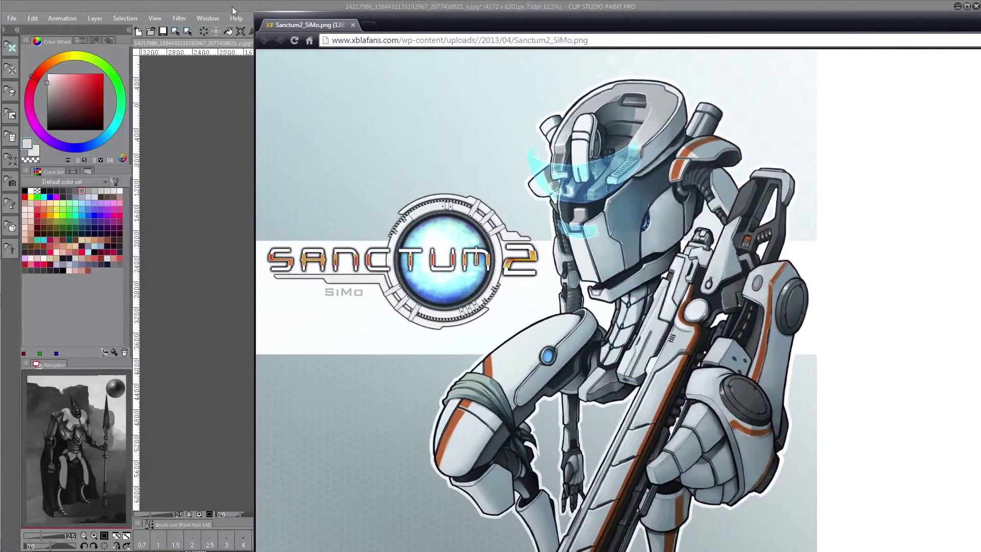
drag(258, 12, 621, 180)
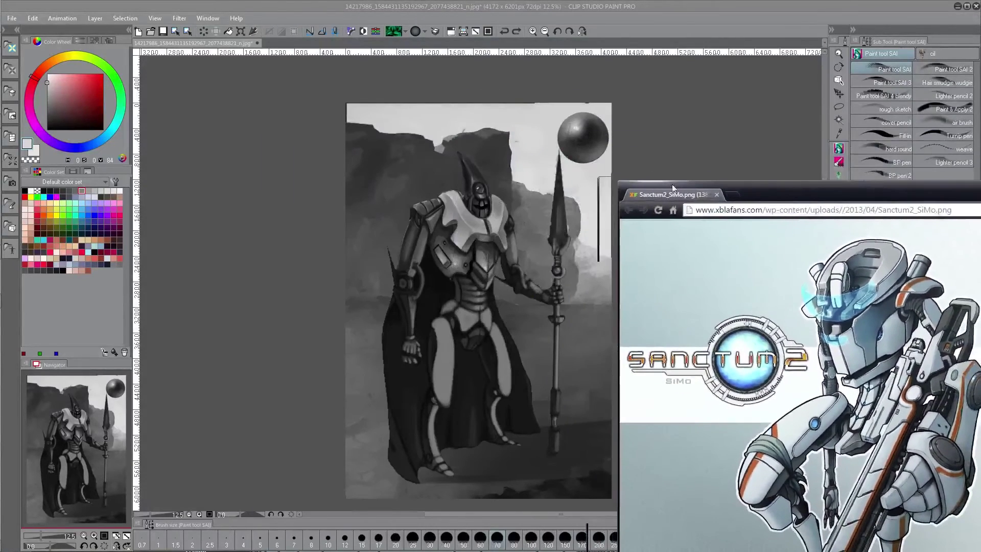
drag(774, 194, 682, 102)
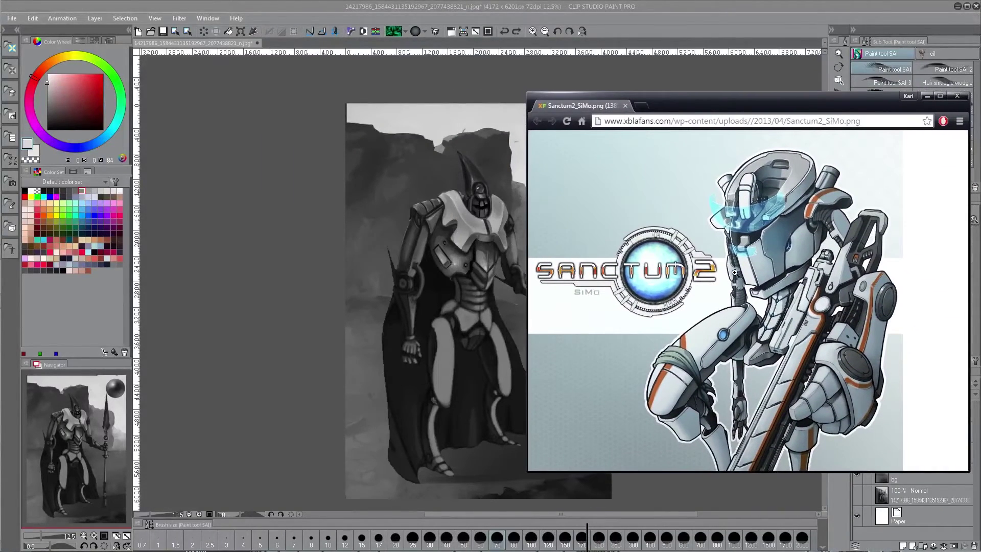
click(744, 323)
scroll(746, 319, down, 3)
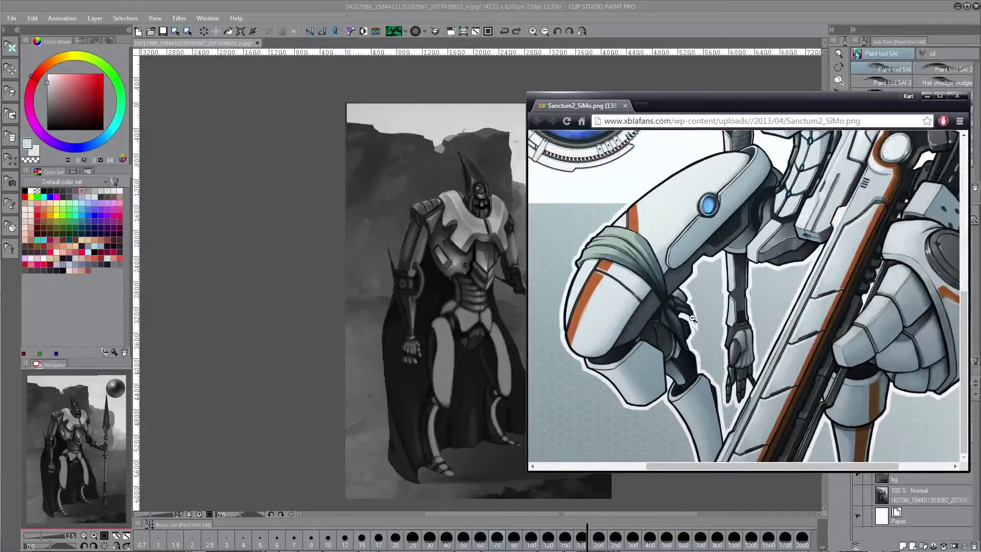
click(700, 367)
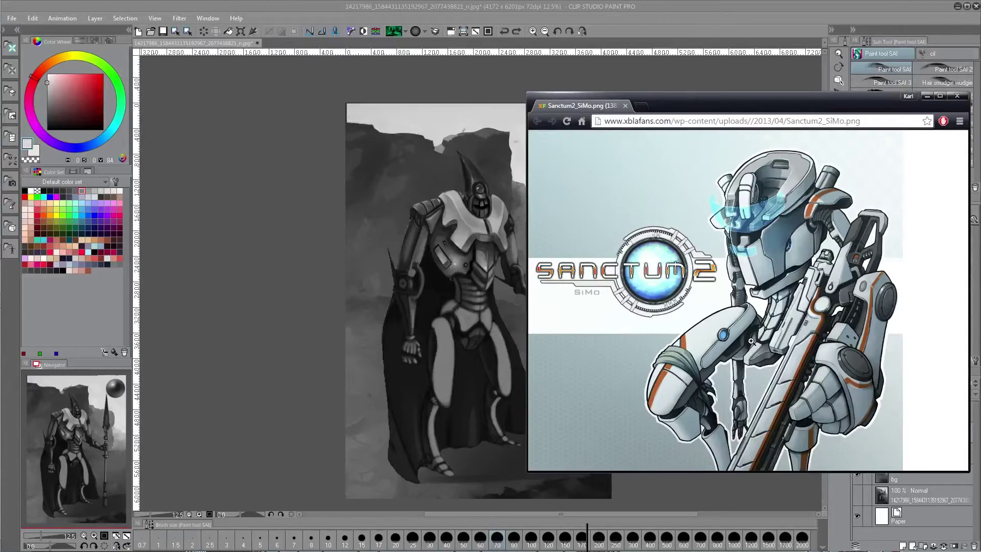
Examine the reference robot's torso, leg joints and hand up close, and close the browser image.
click(740, 294)
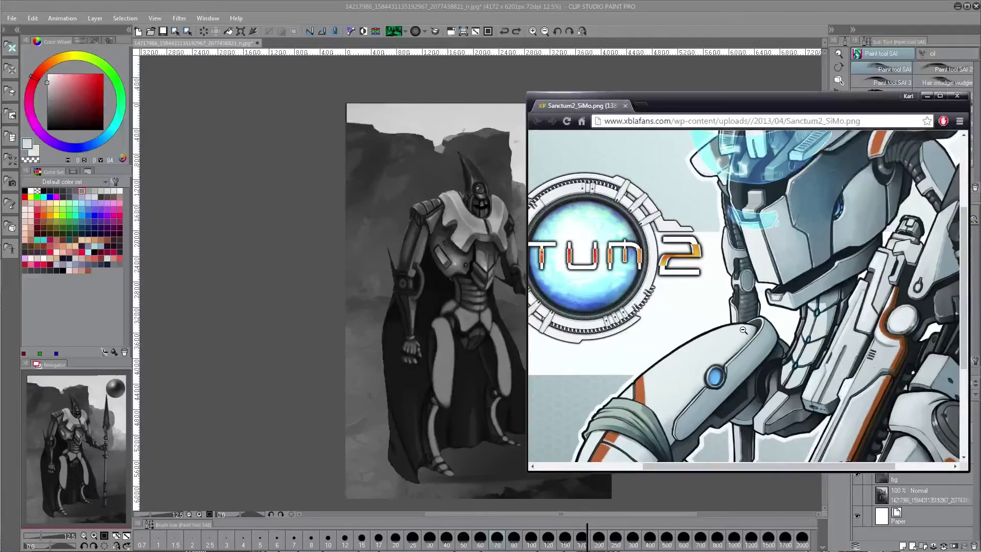
mouse_move(821, 354)
mouse_down()
mouse_move(683, 331)
mouse_move(823, 344)
mouse_up()
scroll(791, 363, down, 3)
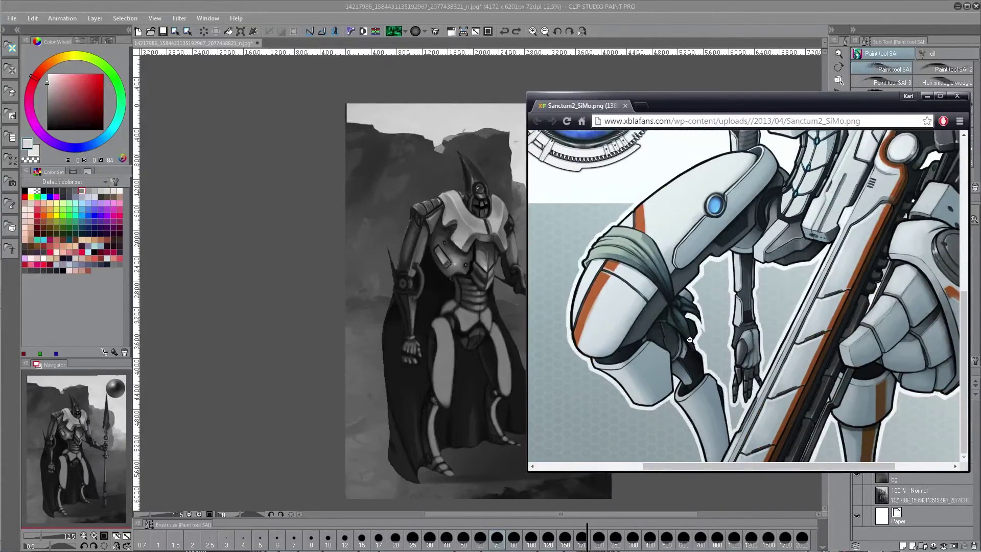
click(728, 339)
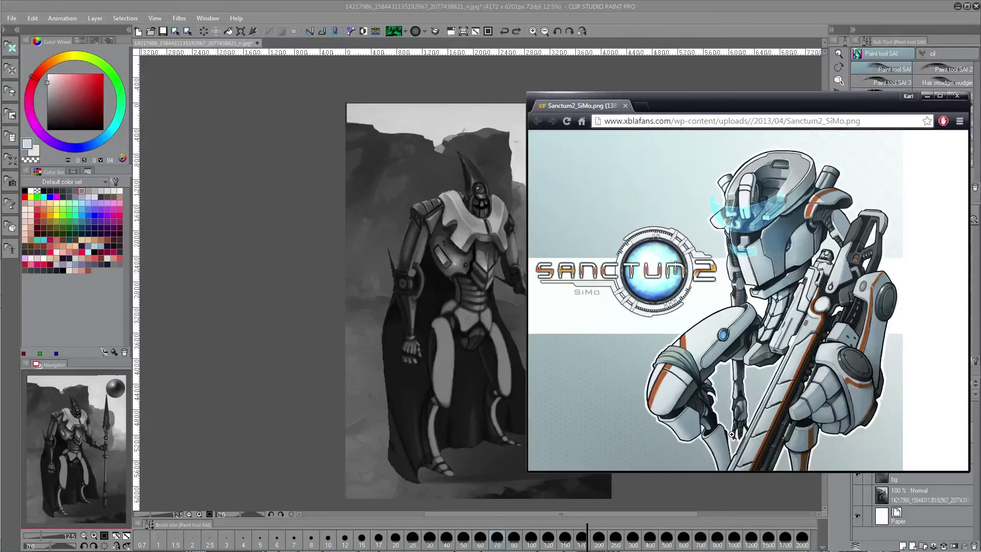
click(624, 106)
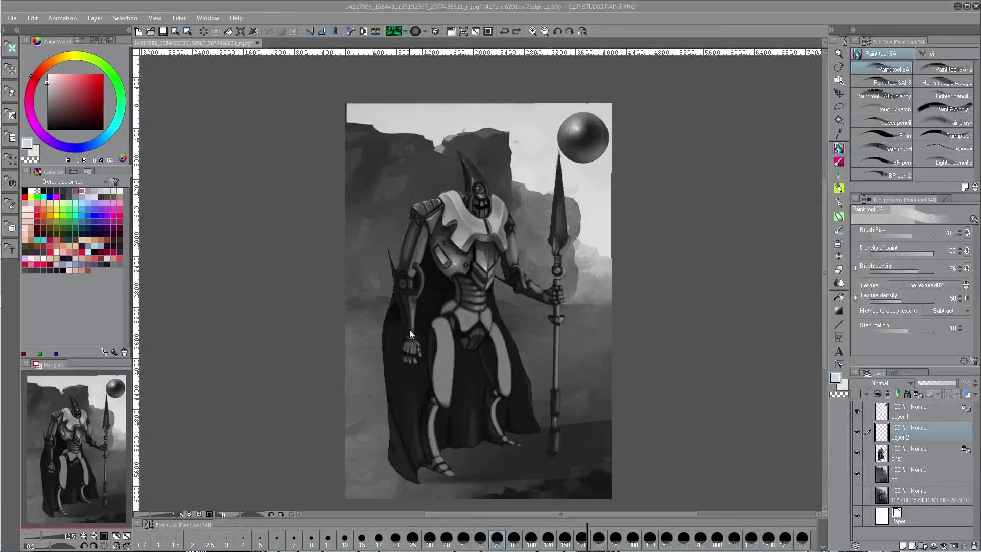